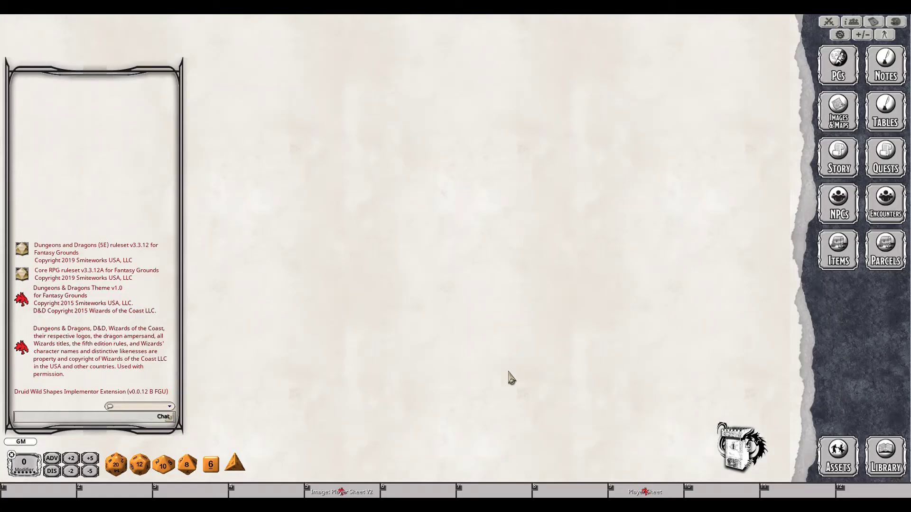
# Open the library and show the record types contained in the AP Newton module.
pyautogui.click(885, 454)
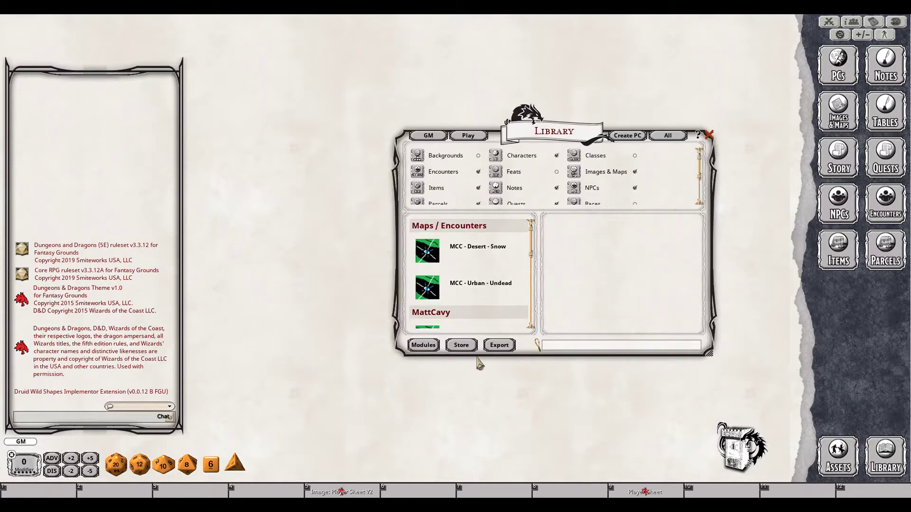
pyautogui.scroll(-3, 500, 299)
pyautogui.scroll(-5, 507, 276)
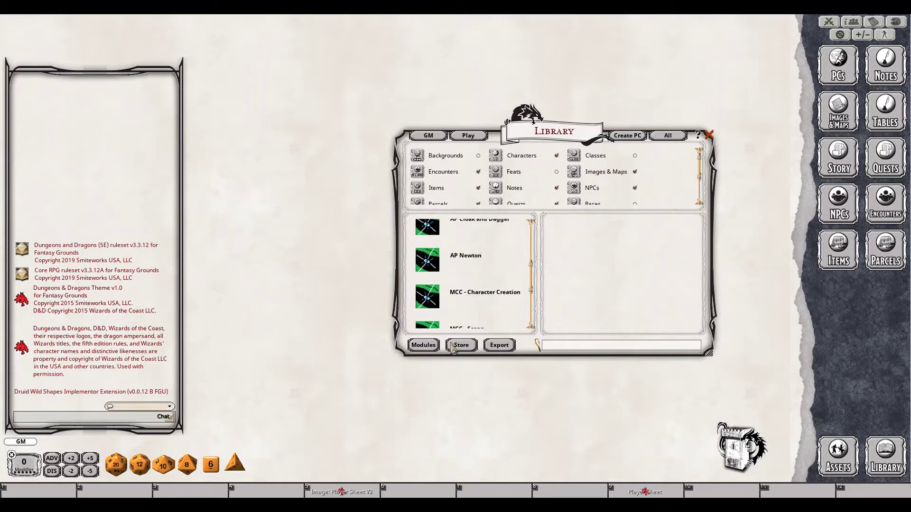
pyautogui.scroll(1, 499, 302)
pyautogui.scroll(4, 498, 299)
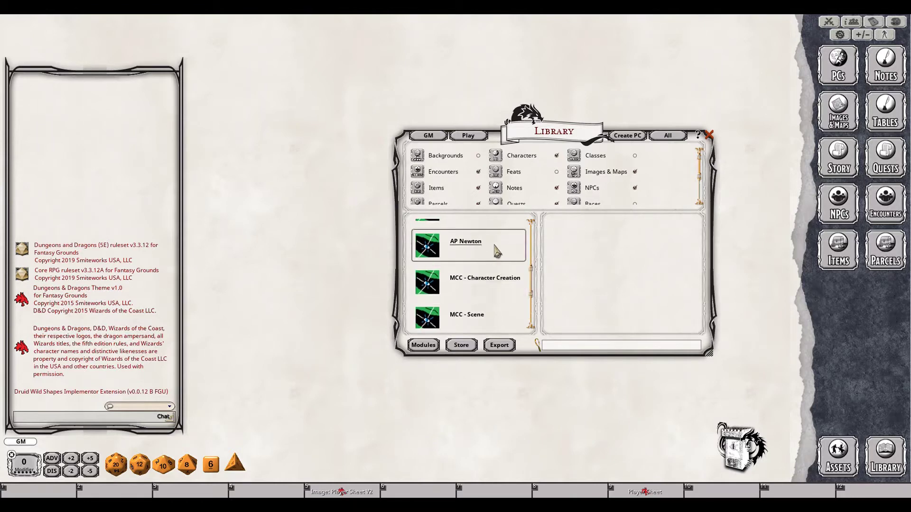
pyautogui.click(466, 293)
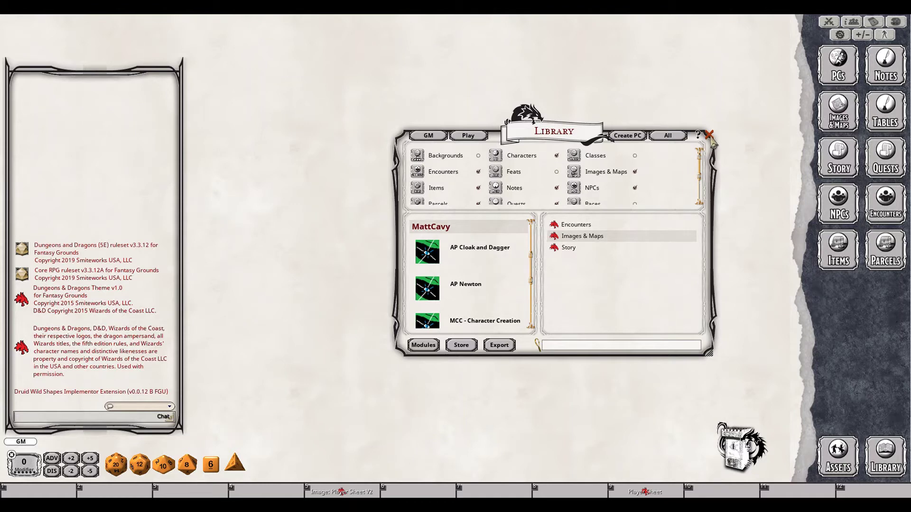
# Look through the data module activation list down to AP Newton, then close the list.
pyautogui.click(424, 345)
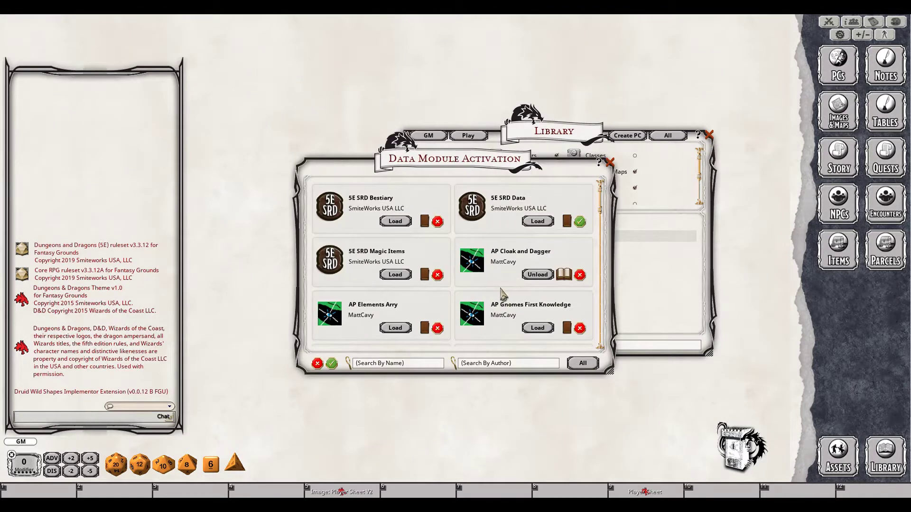
pyautogui.scroll(-3, 499, 278)
pyautogui.scroll(-2, 498, 277)
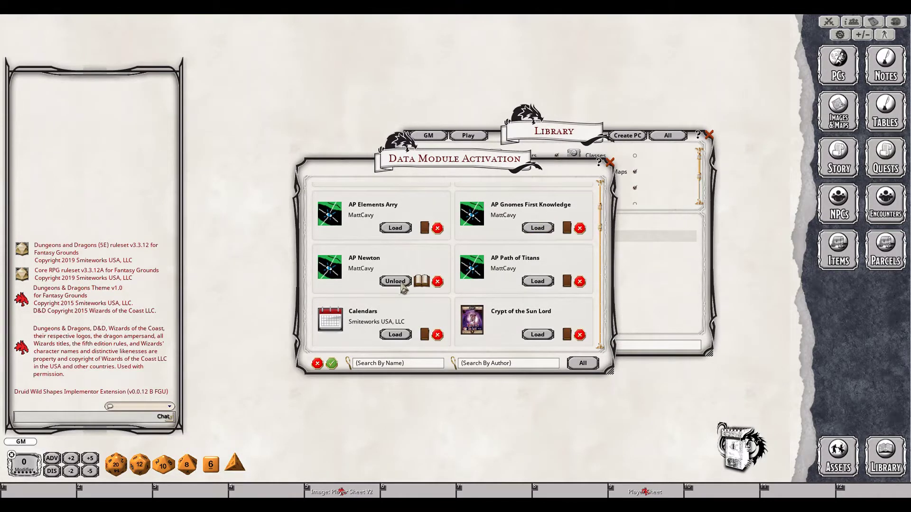
pyautogui.click(611, 163)
# Show the AP Newton module's contents in the library again, then close the library.
pyautogui.scroll(-2, 491, 289)
pyautogui.scroll(3, 489, 265)
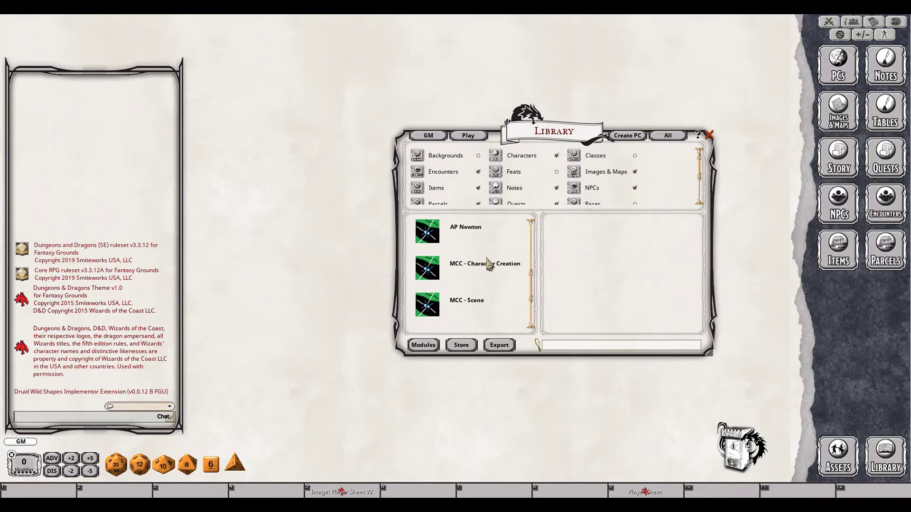
pyautogui.click(482, 243)
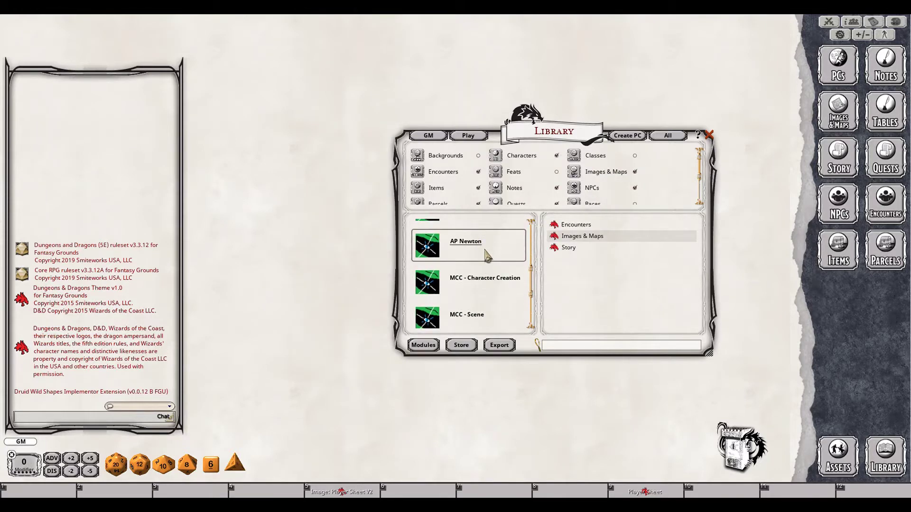
pyautogui.click(708, 136)
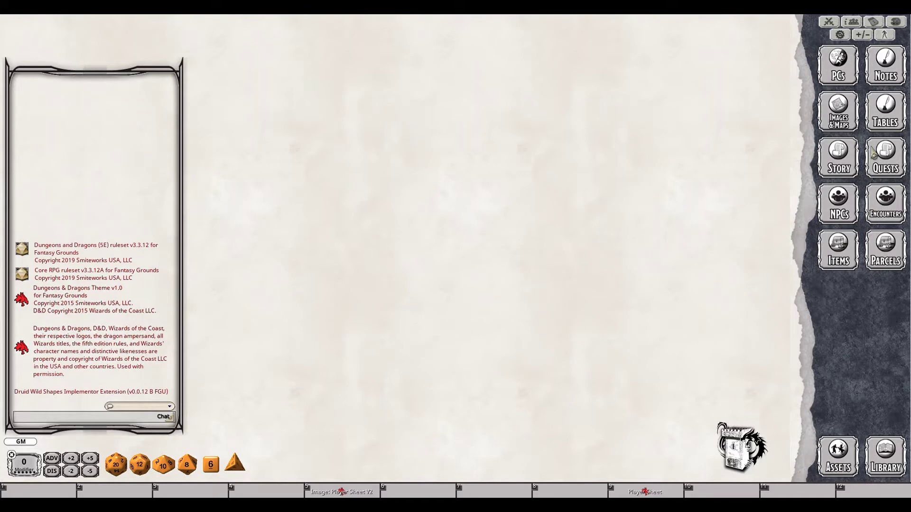
# Filter the story entries to the AP Newton group and open the 1.00 Table Contents entry.
pyautogui.click(837, 161)
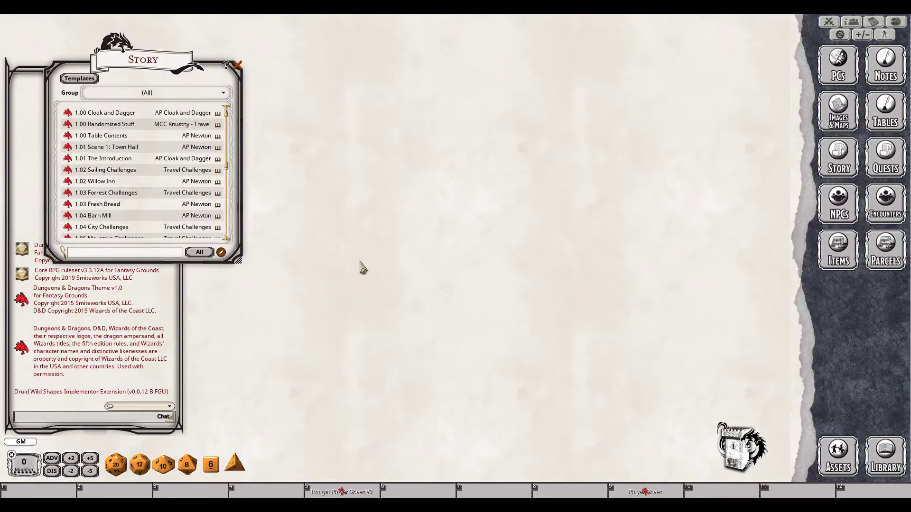
pyautogui.click(158, 94)
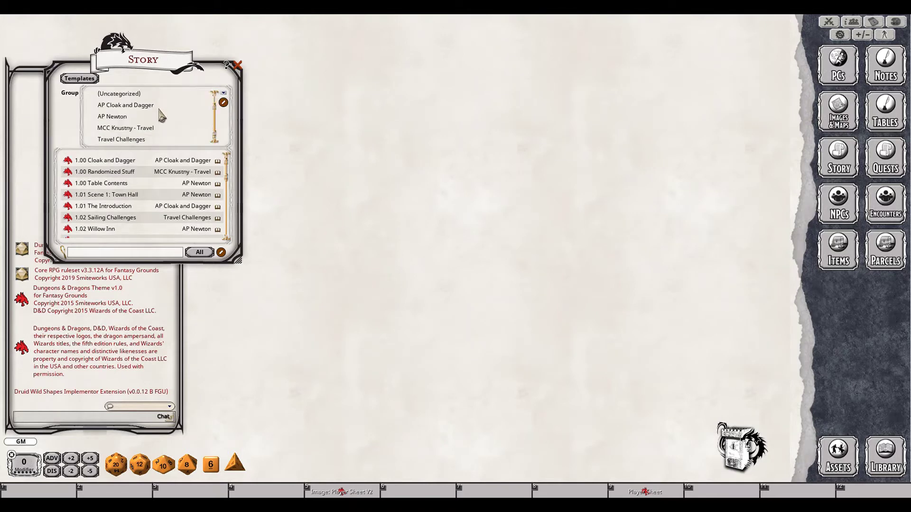
pyautogui.click(115, 117)
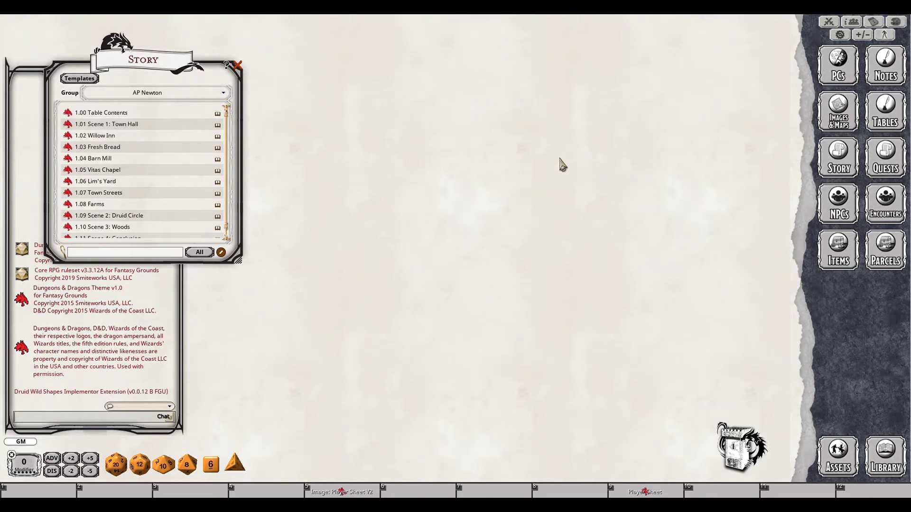
pyautogui.scroll(-1, 120, 161)
pyautogui.scroll(1, 142, 128)
pyautogui.click(121, 114)
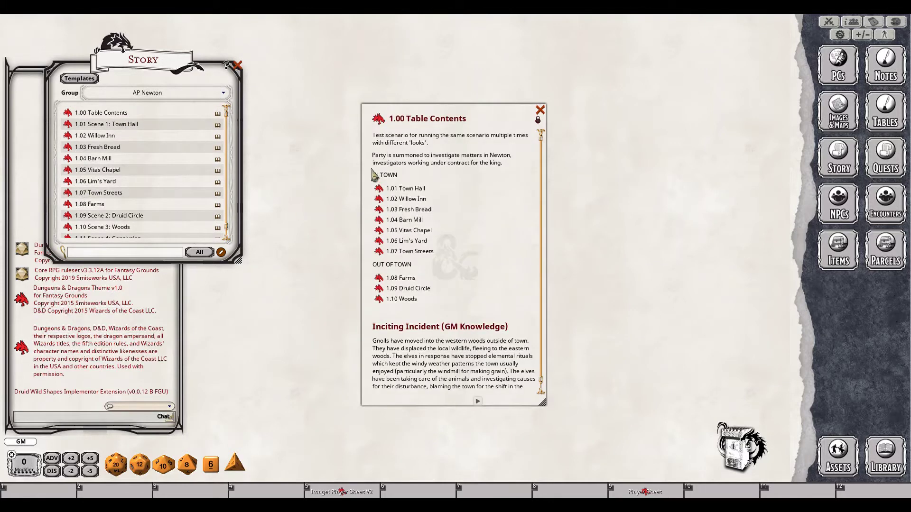
# Place the Table Contents page beside the story list and look over both the page and the list.
pyautogui.moveTo(375, 176); pyautogui.dragTo(265, 200)
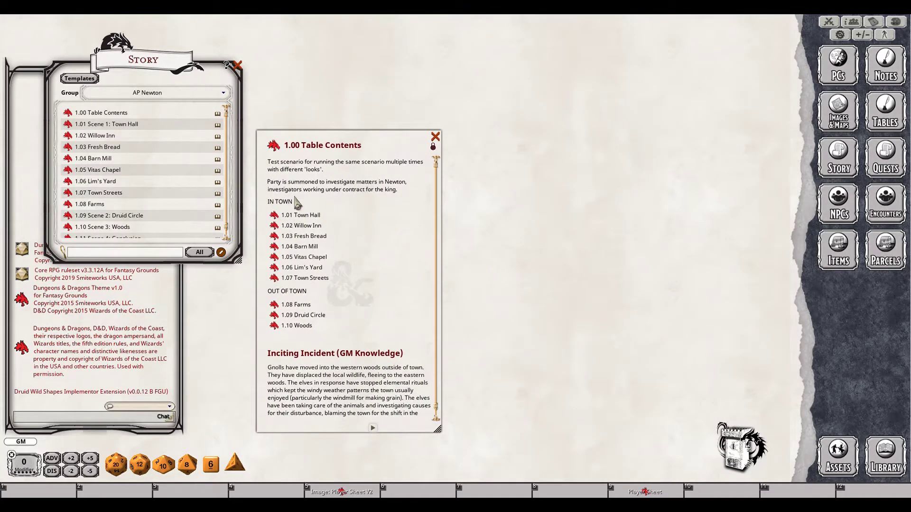
pyautogui.scroll(-1, 336, 221)
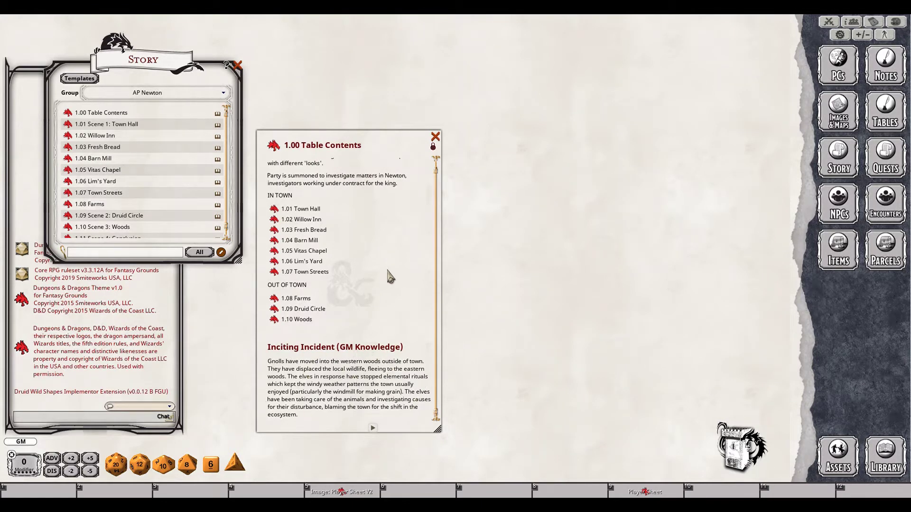
pyautogui.scroll(1, 390, 277)
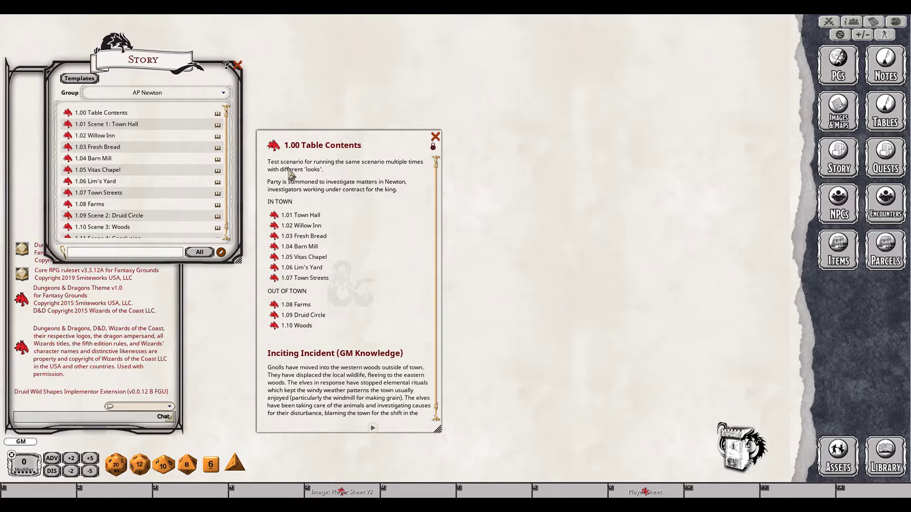
pyautogui.scroll(-1, 190, 157)
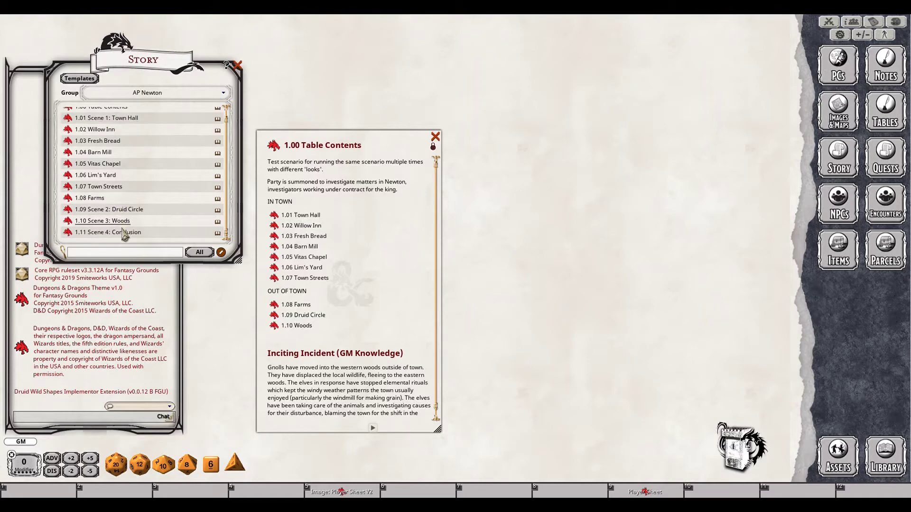
pyautogui.scroll(1, 173, 155)
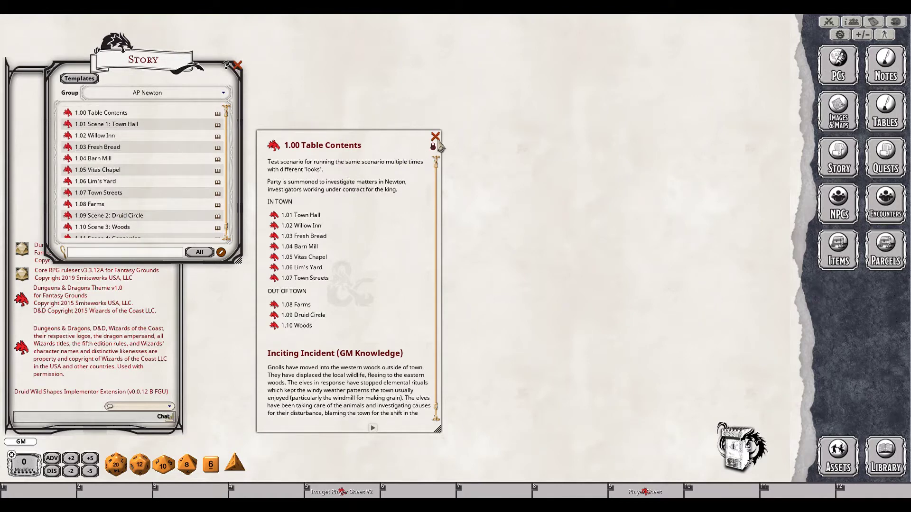
# Open 1.01 Scene 1: Town Hall, close the Table Contents page and story list, and move the scene aside.
pyautogui.click(123, 126)
pyautogui.click(329, 170)
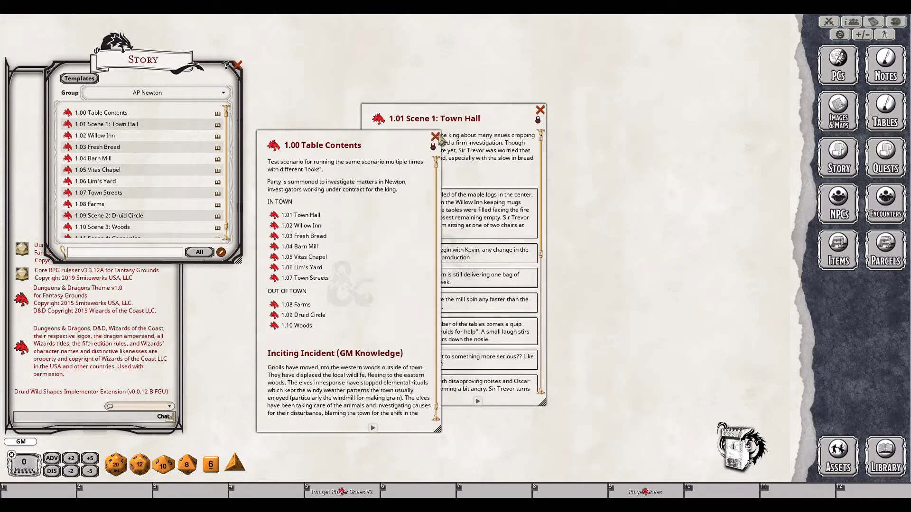
pyautogui.click(436, 137)
pyautogui.click(239, 66)
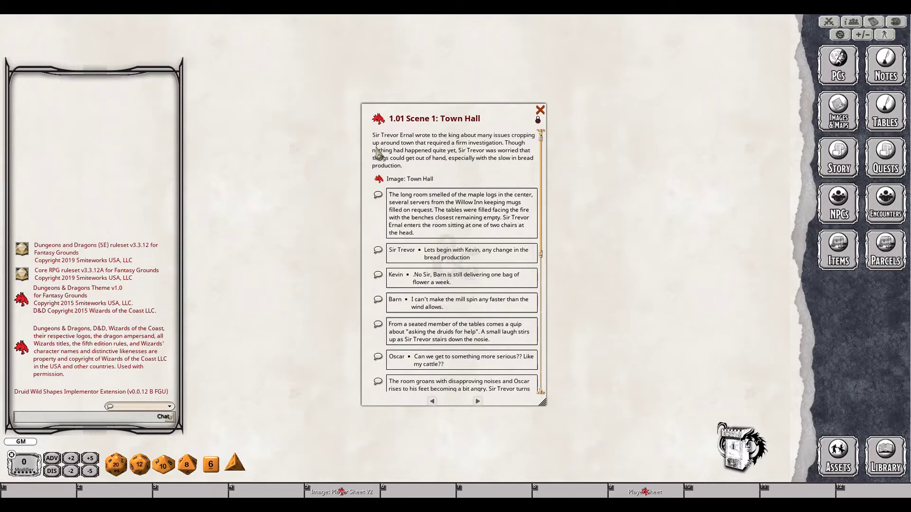
pyautogui.moveTo(378, 150); pyautogui.dragTo(476, 145)
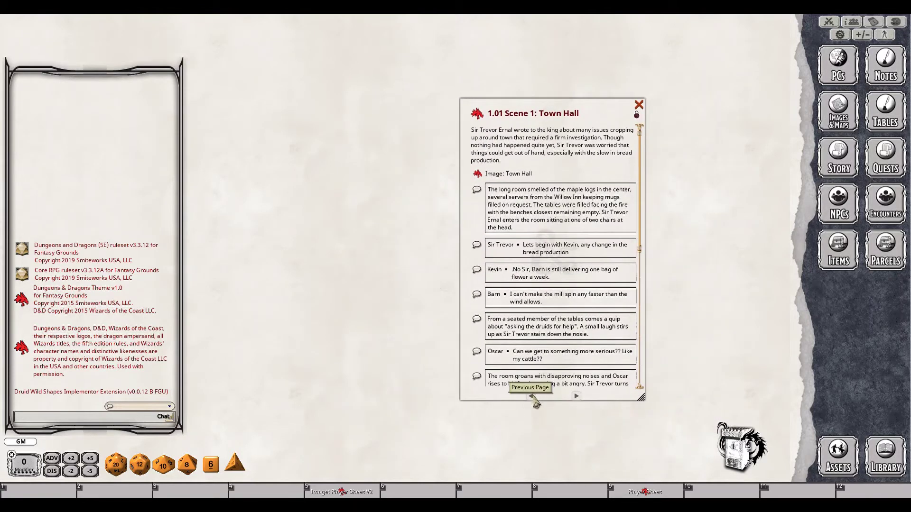
# Page back and forward from the Town Hall scene, then read its dialogue through to the end.
pyautogui.click(532, 396)
pyautogui.click(577, 396)
pyautogui.scroll(-3, 541, 186)
pyautogui.scroll(-4, 522, 291)
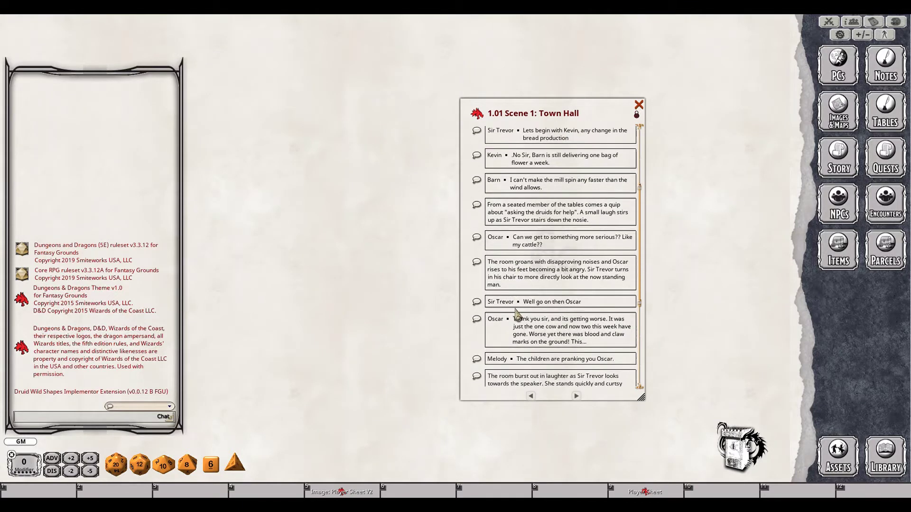
pyautogui.scroll(-5, 523, 315)
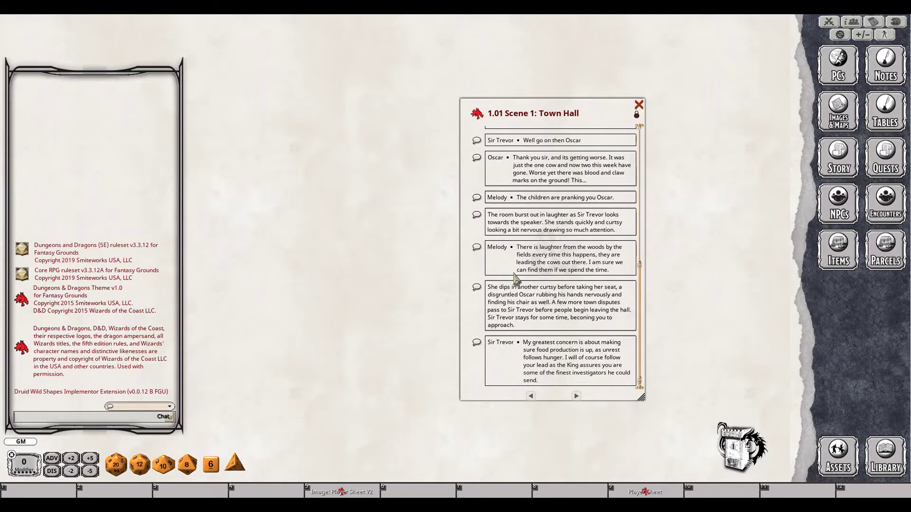
# Send the Town Hall scene's opening room description and first spoken dialogue line to the chat.
pyautogui.scroll(4, 556, 189)
pyautogui.scroll(7, 556, 189)
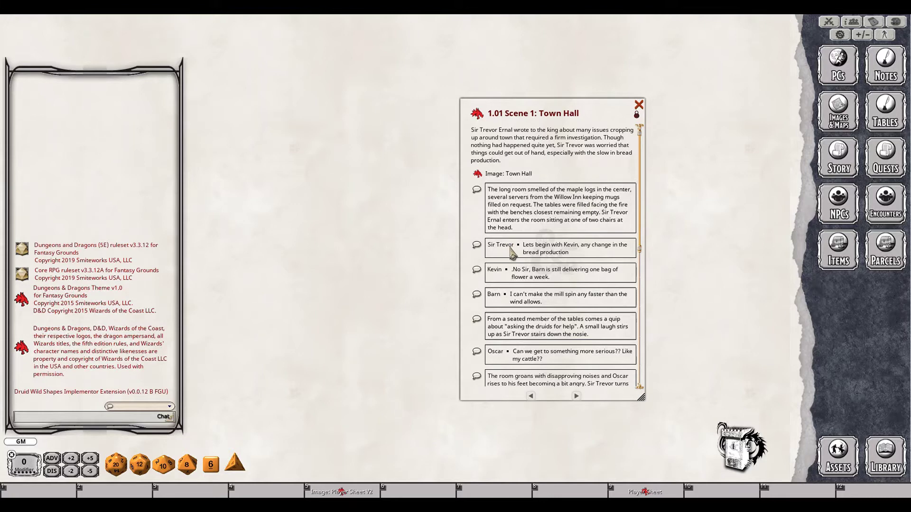
pyautogui.click(476, 189)
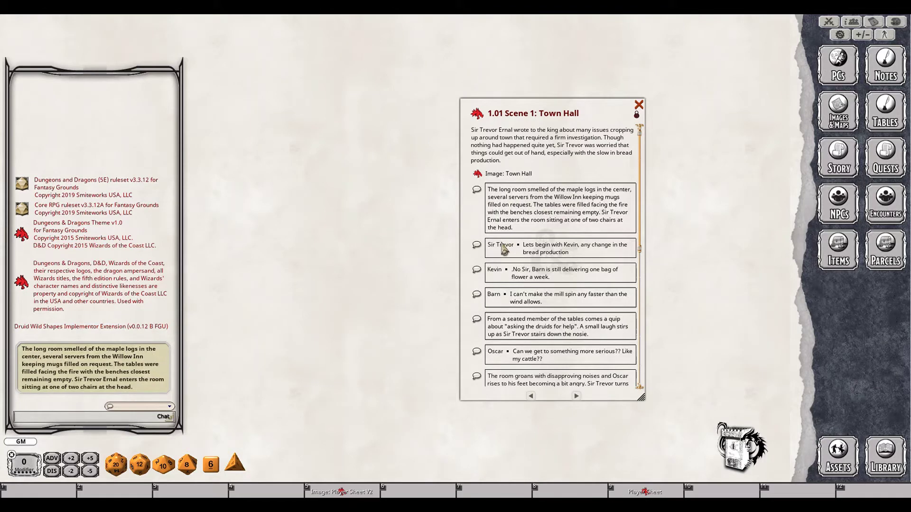
pyautogui.click(477, 245)
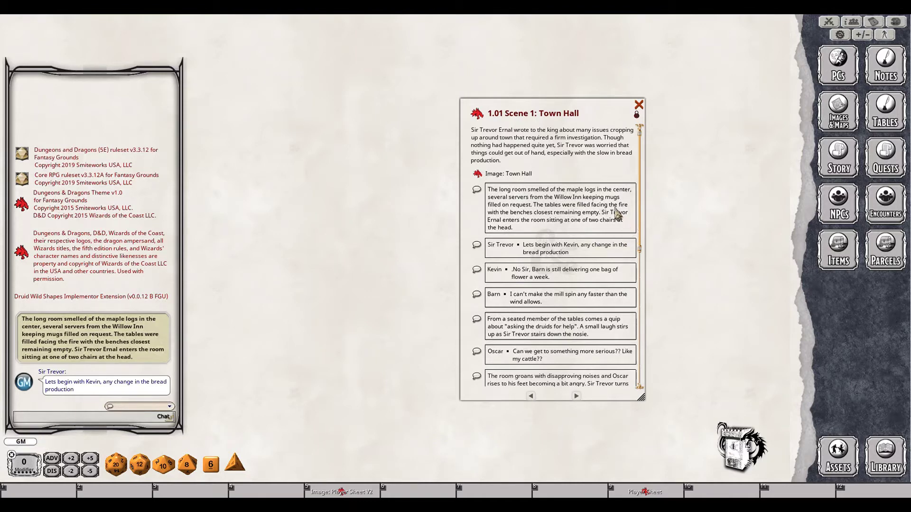
# Open the Air Elemental NPC record, close the NPC list, and place the record between the chat and the scene.
pyautogui.click(828, 209)
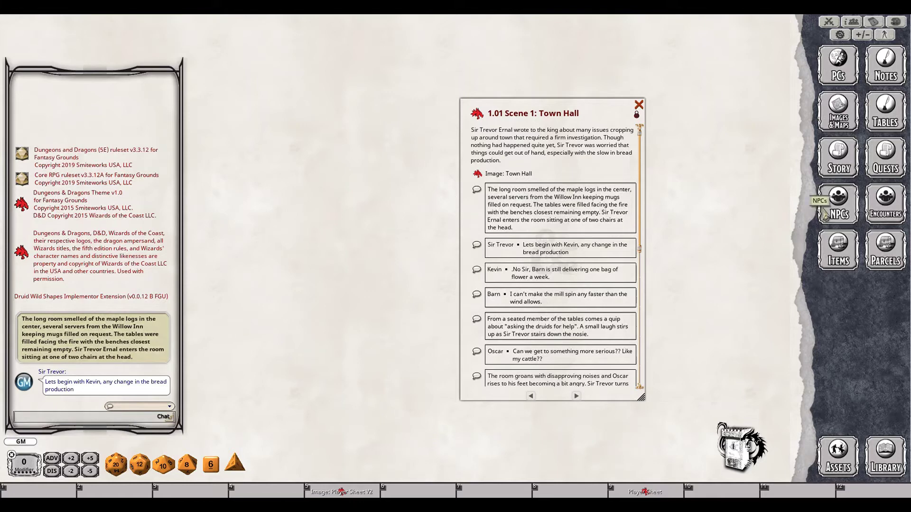
pyautogui.scroll(-2, 462, 166)
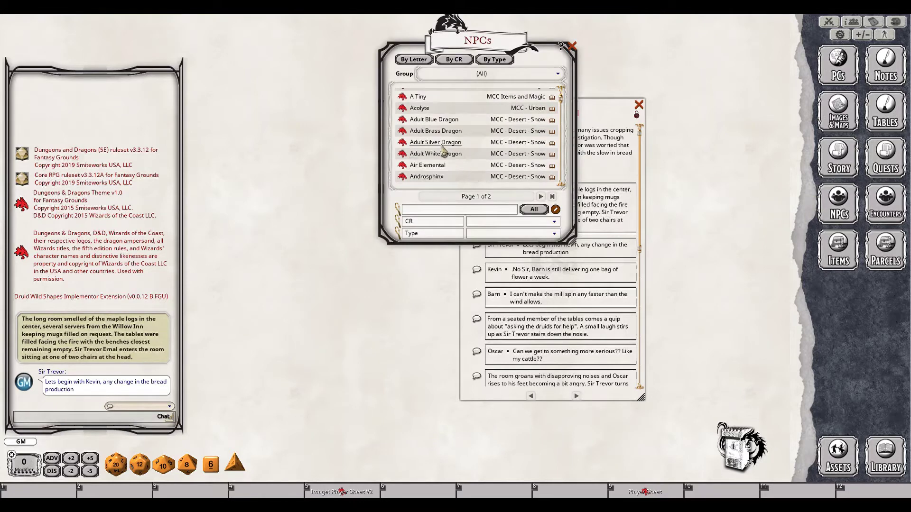
pyautogui.click(425, 176)
pyautogui.click(572, 46)
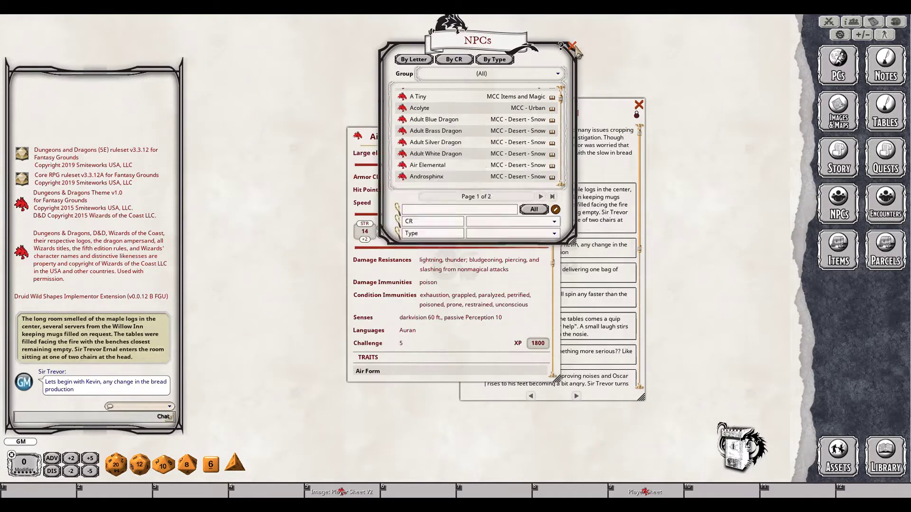
pyautogui.moveTo(467, 140); pyautogui.dragTo(336, 153)
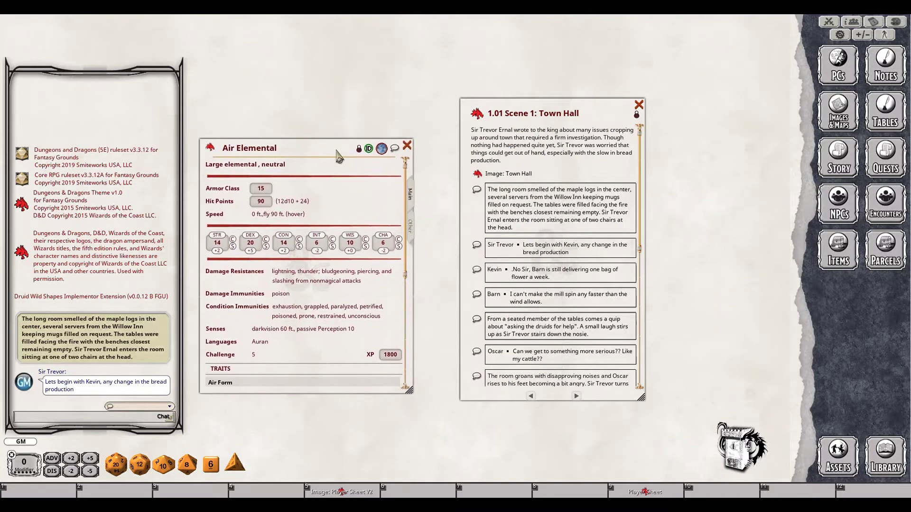
# Speak in chat as the Air Elemental in the Auran language, sending "YOU SHALL NOT PASS".
pyautogui.click(395, 149)
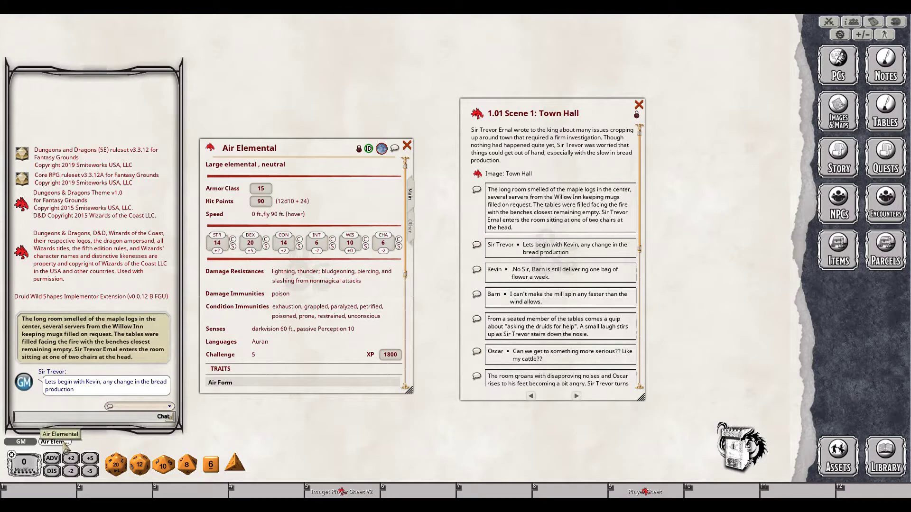
pyautogui.click(171, 406)
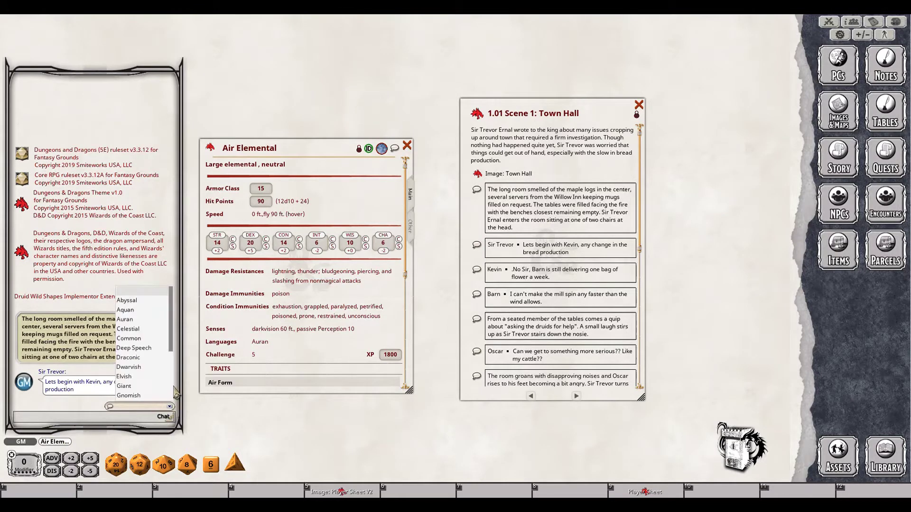
pyautogui.click(126, 319)
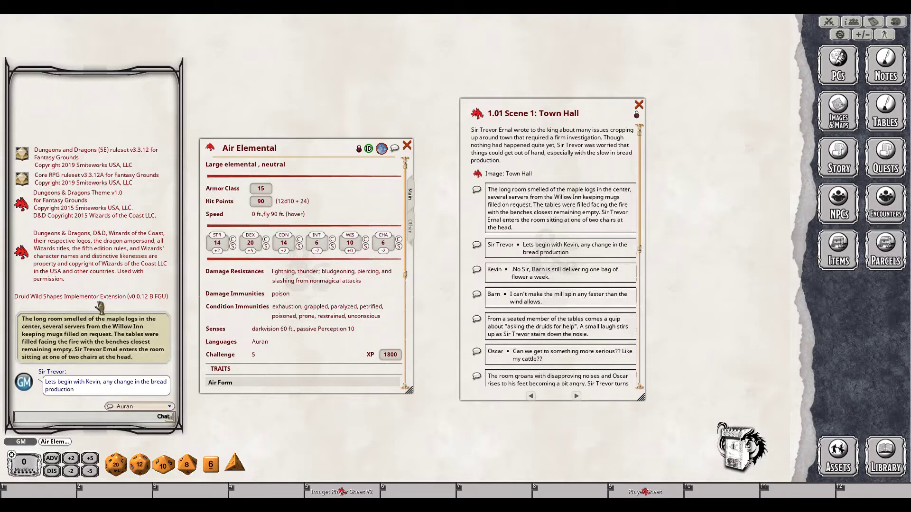
pyautogui.write('YOU SHALL NOT PASS')
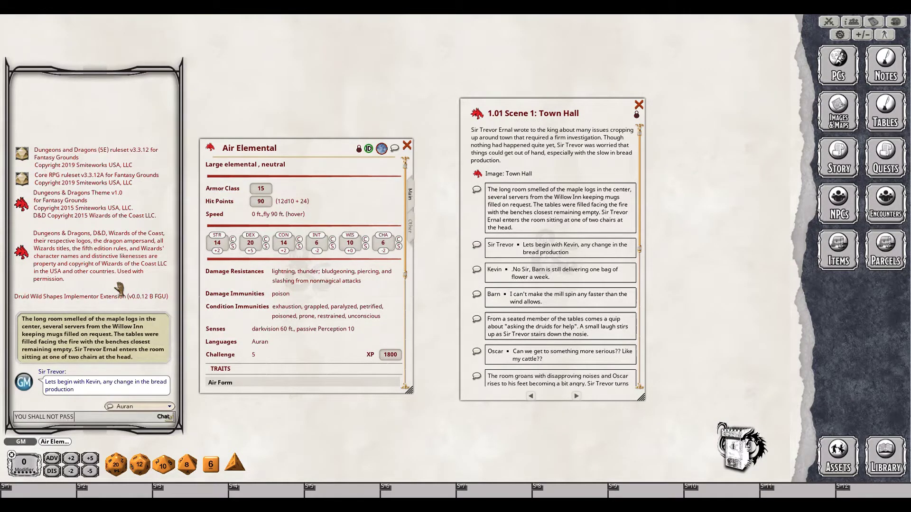
pyautogui.press('Return')
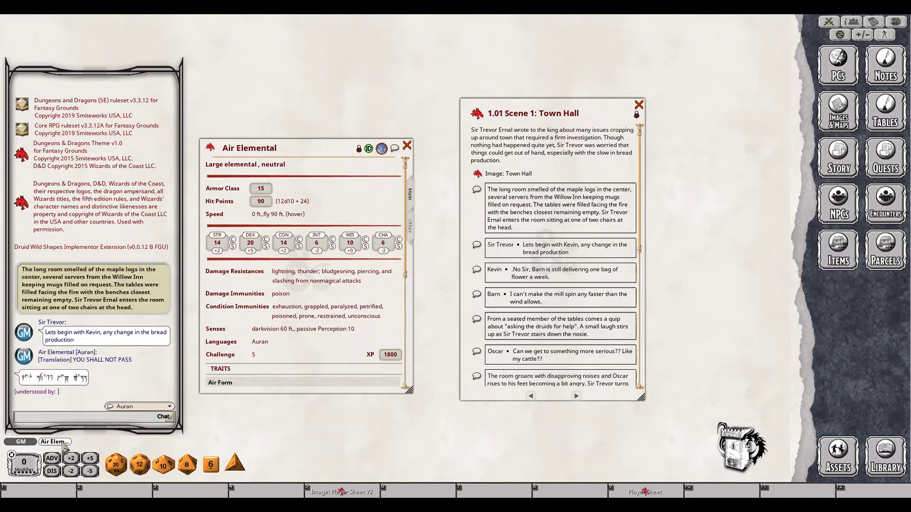
# Close the Air Elemental record and read through the Town Hall scene's dialogue, returning to the top.
pyautogui.click(407, 146)
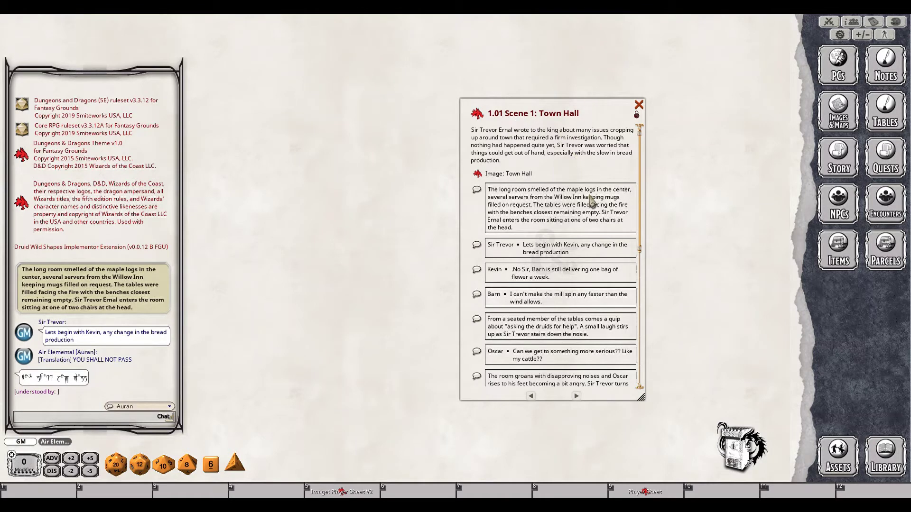
pyautogui.scroll(-8, 585, 284)
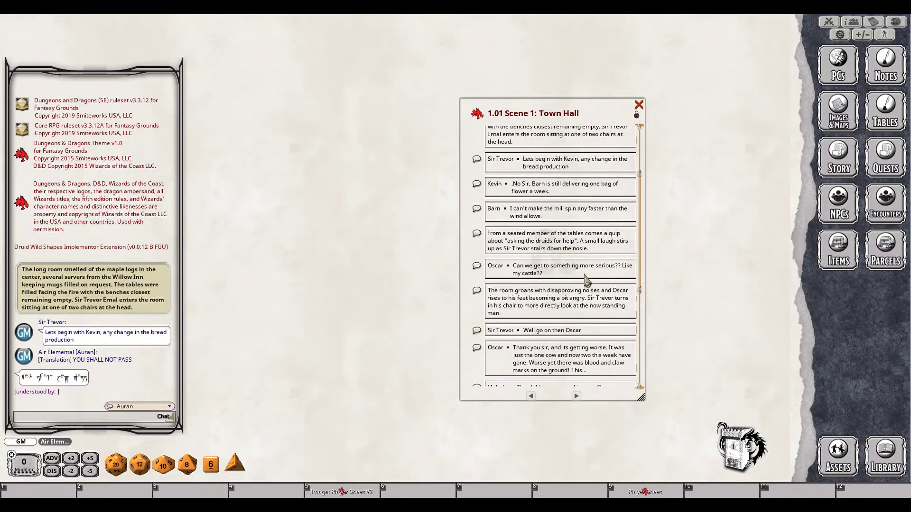
pyautogui.scroll(-3, 575, 271)
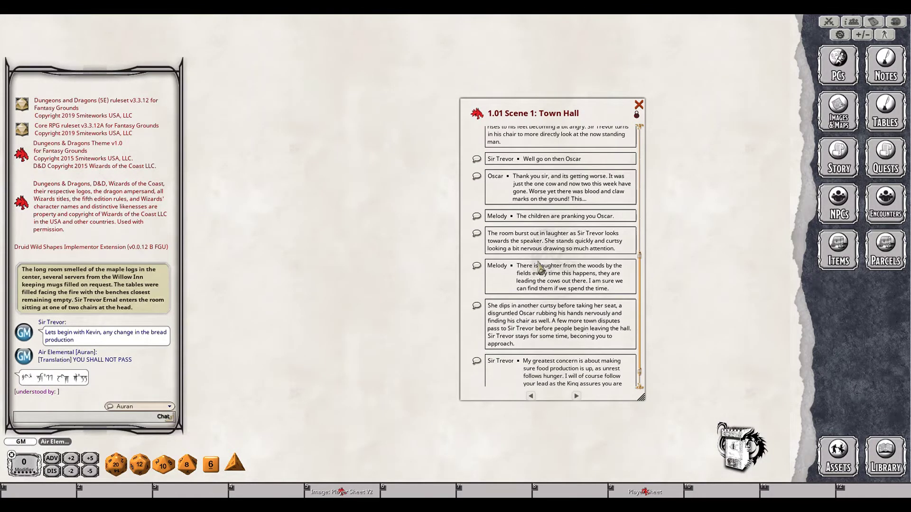
pyautogui.scroll(11, 564, 284)
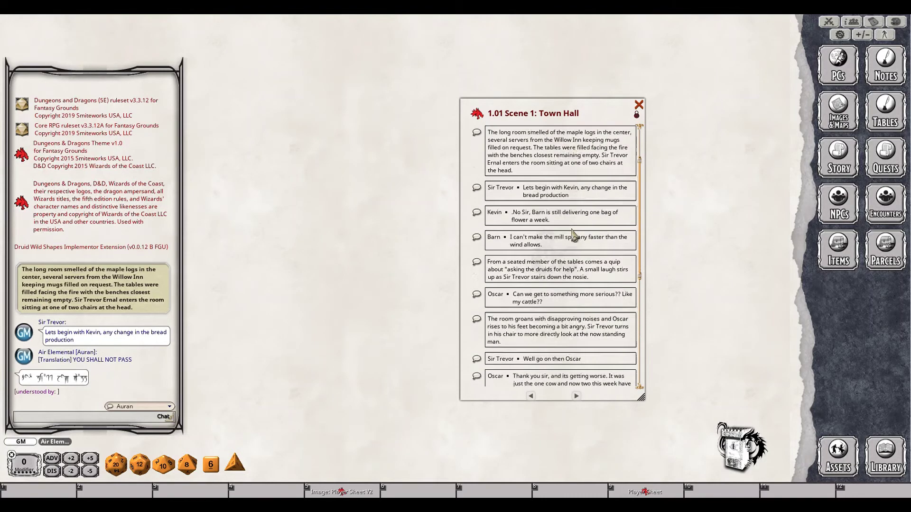
# View the Town Hall scene's linked image, shift it closer to the chat, and close it.
pyautogui.click(479, 175)
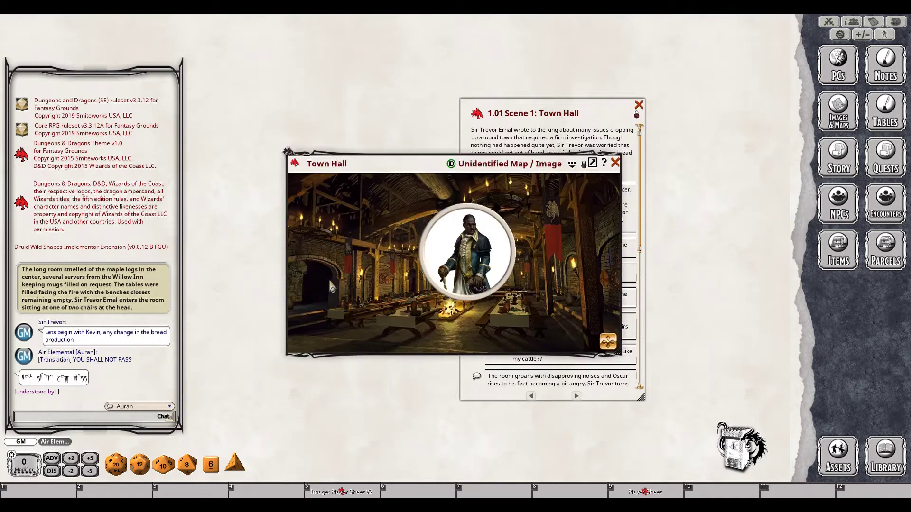
pyautogui.moveTo(359, 280); pyautogui.dragTo(265, 275)
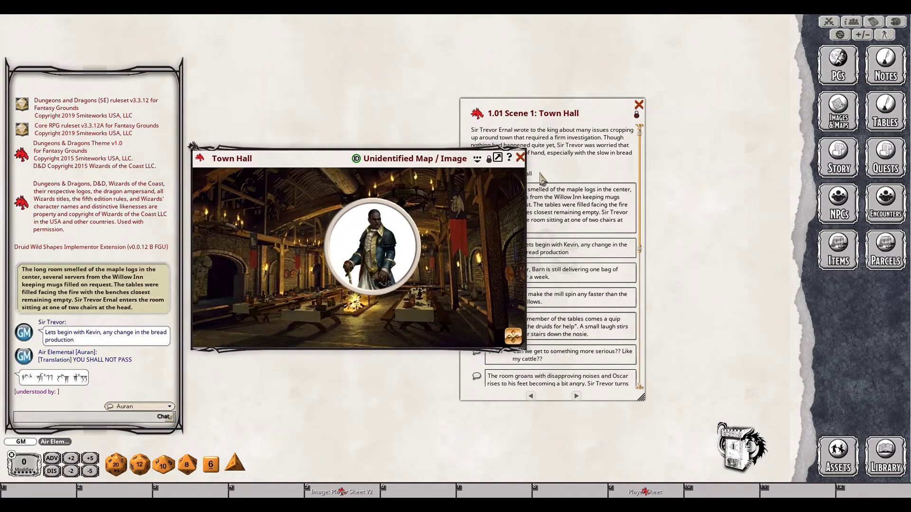
pyautogui.click(520, 158)
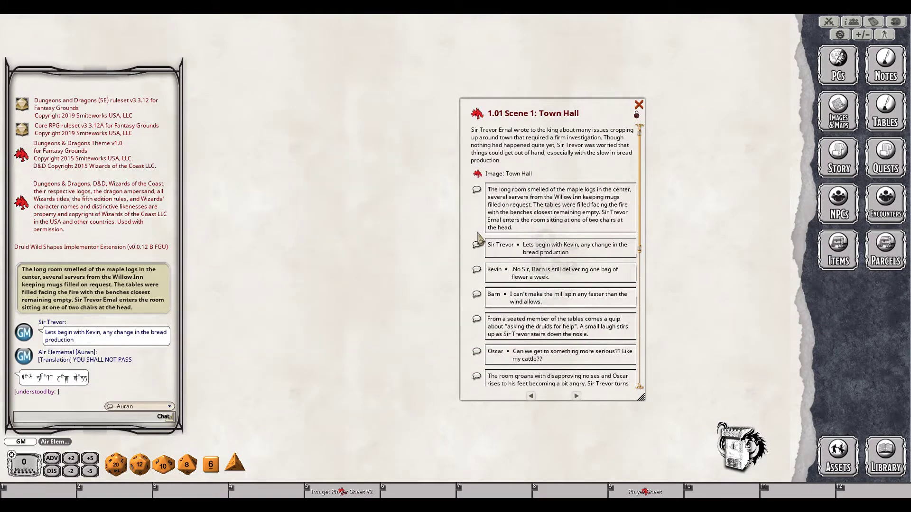
# From the 1.00 Table Contents entry, open the 1.02 Willow Inn and 1.03 Fresh Bread entries and spread them apart.
pyautogui.click(531, 398)
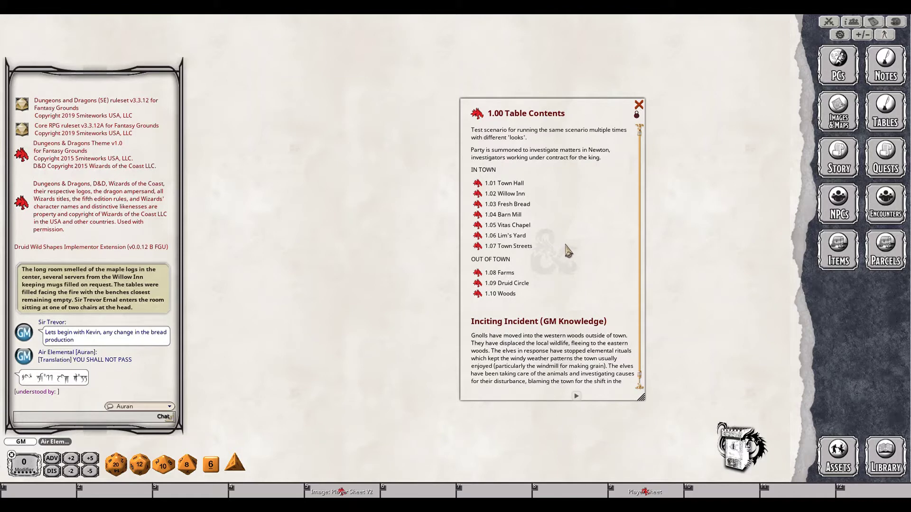
pyautogui.scroll(-1, 569, 253)
pyautogui.scroll(1, 571, 250)
pyautogui.click(480, 199)
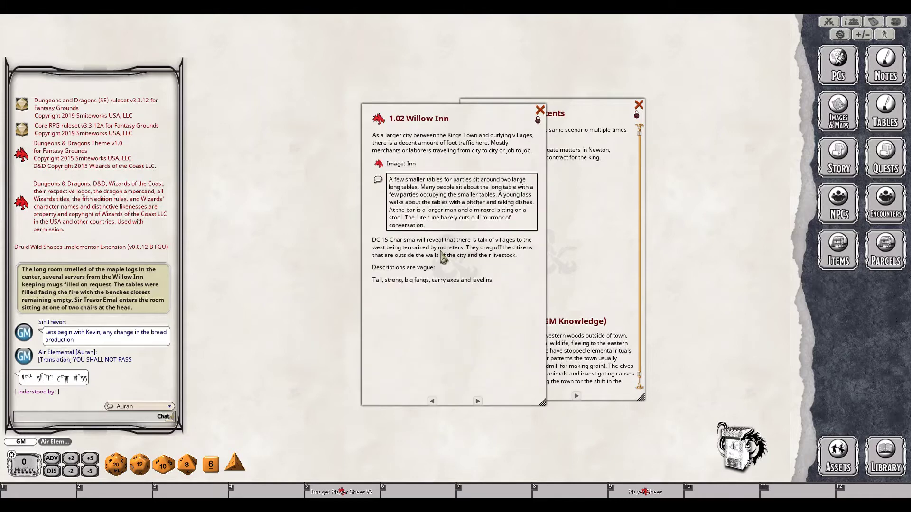
pyautogui.moveTo(408, 311); pyautogui.dragTo(631, 335)
pyautogui.click(484, 207)
pyautogui.click(484, 207)
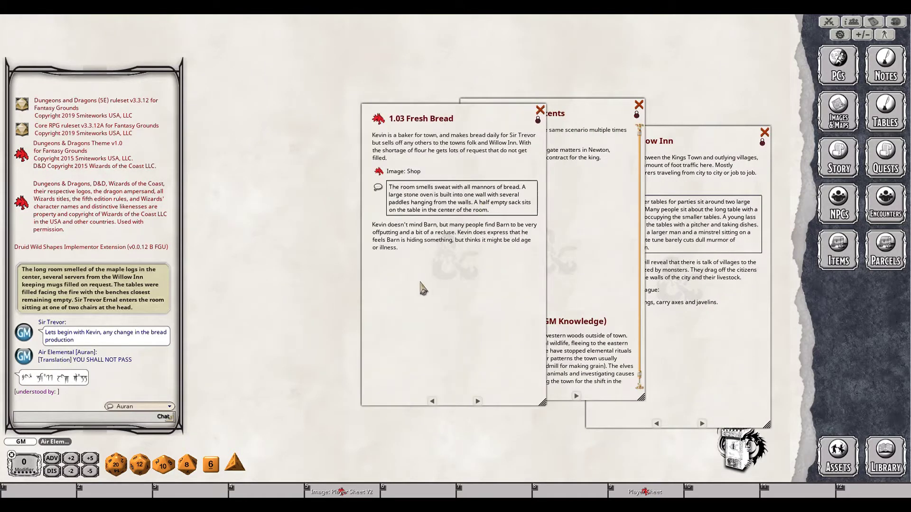
pyautogui.moveTo(424, 290); pyautogui.dragTo(433, 359)
pyautogui.click(701, 286)
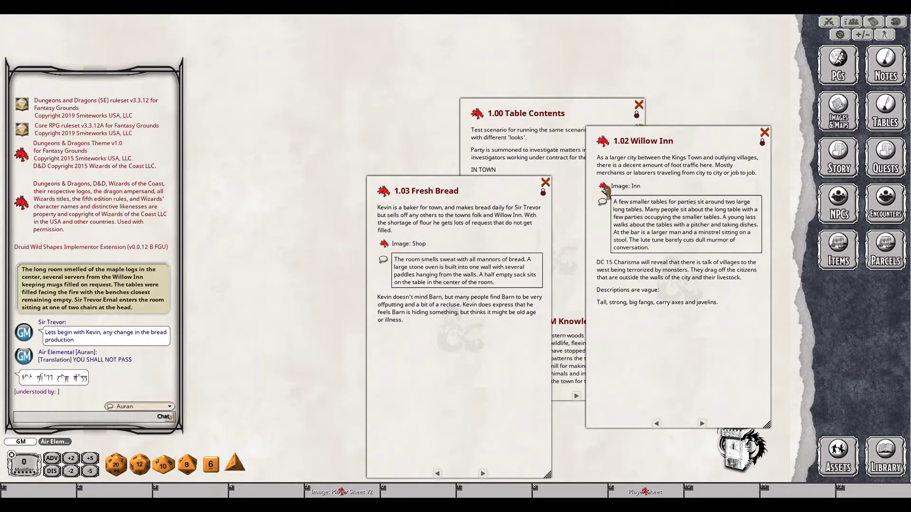
# View the Willow Inn entry's linked inn image, then close it along with the Fresh Bread and Willow Inn entries.
pyautogui.click(606, 188)
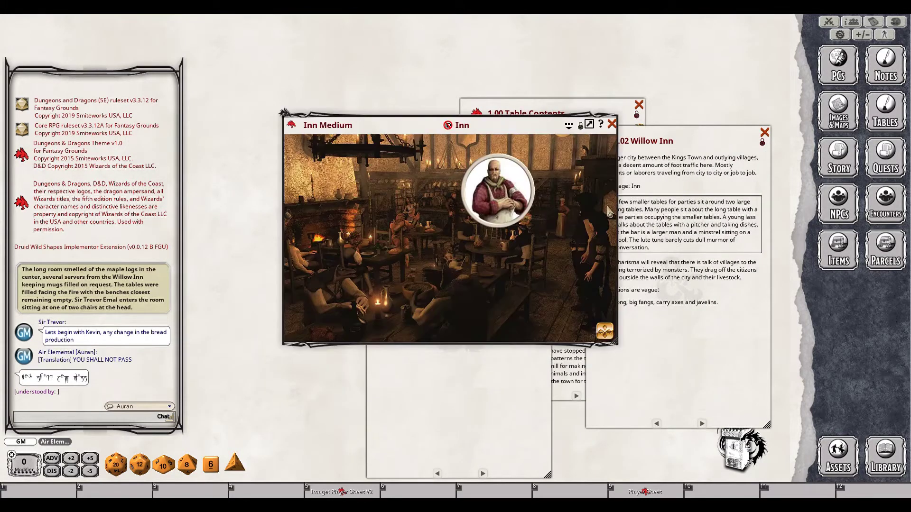
pyautogui.click(613, 124)
pyautogui.click(546, 182)
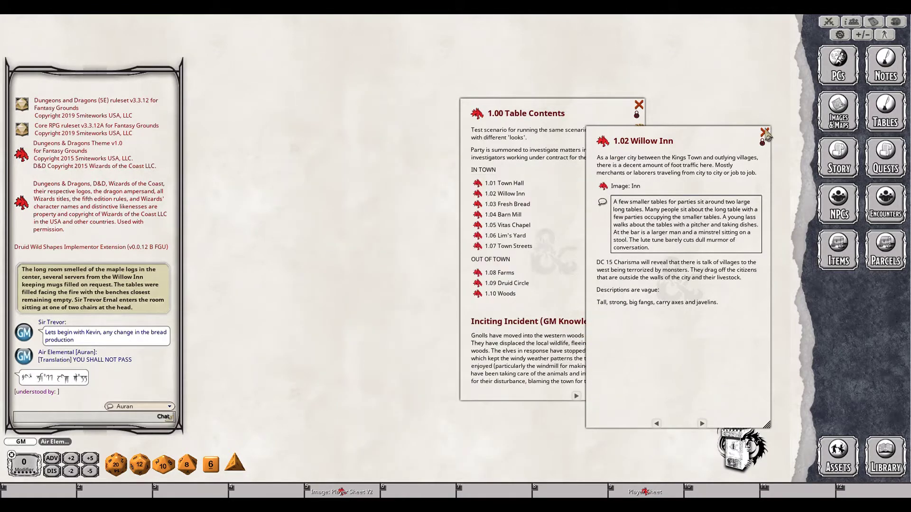
pyautogui.click(765, 132)
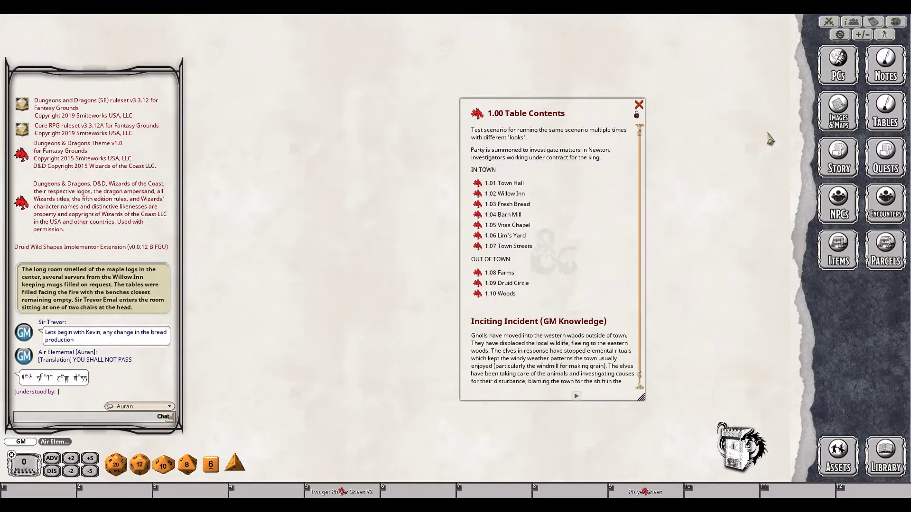
# View the 1.04 Barn Mill entry, then close it and the Table Contents entry.
pyautogui.click(478, 216)
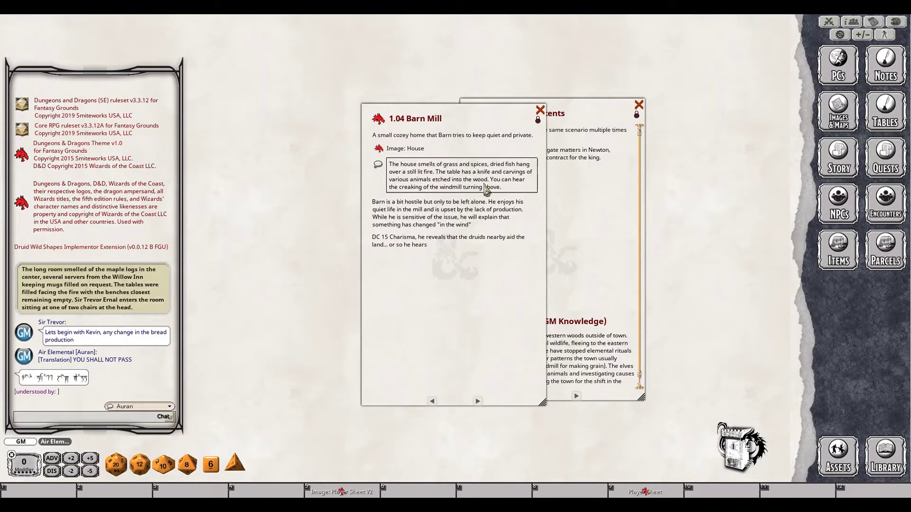
pyautogui.click(542, 111)
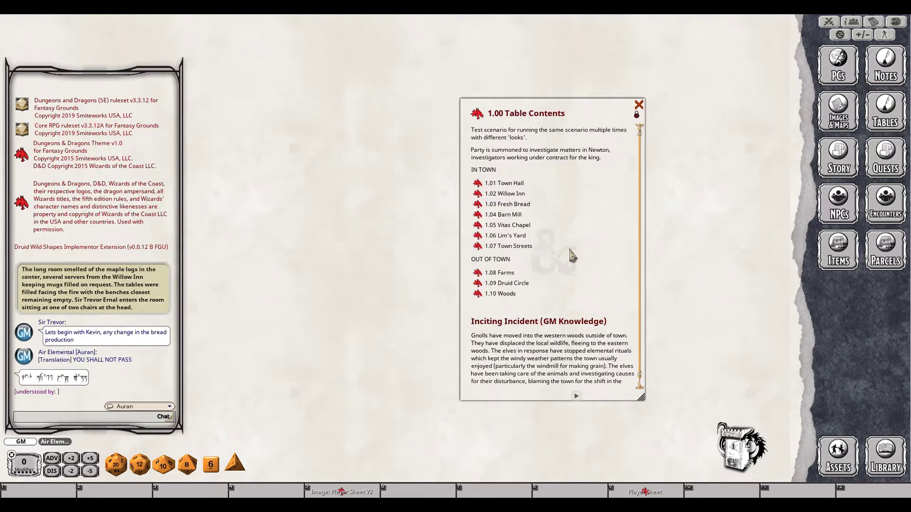
pyautogui.click(639, 105)
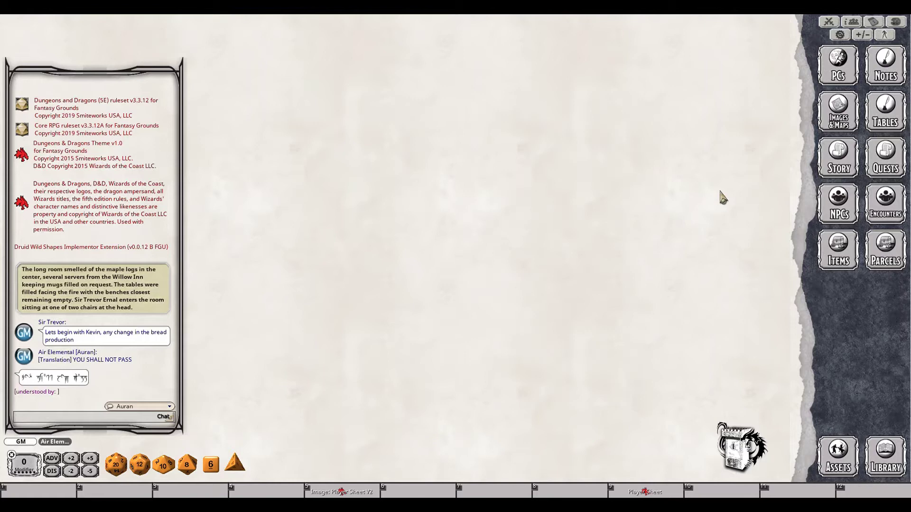
# Open the Images & Maps list and filter it to the AP Newton group.
pyautogui.click(832, 122)
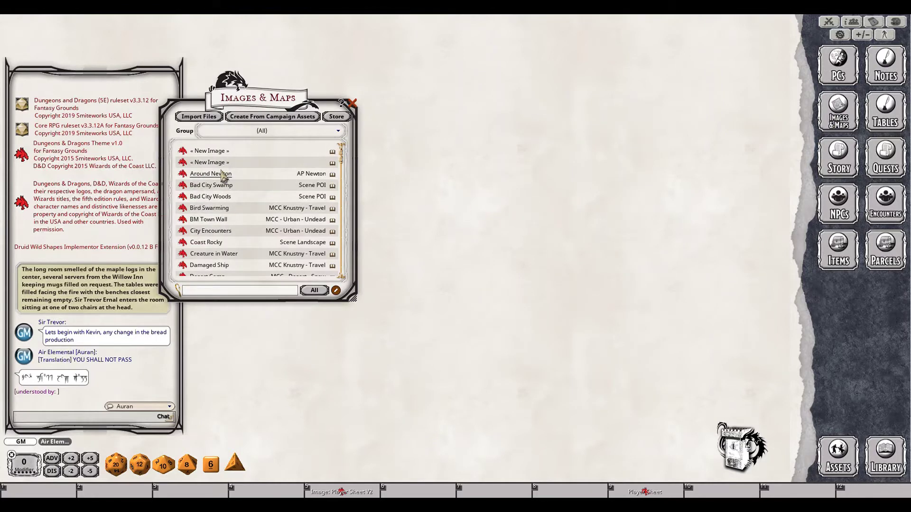
pyautogui.scroll(-3, 226, 229)
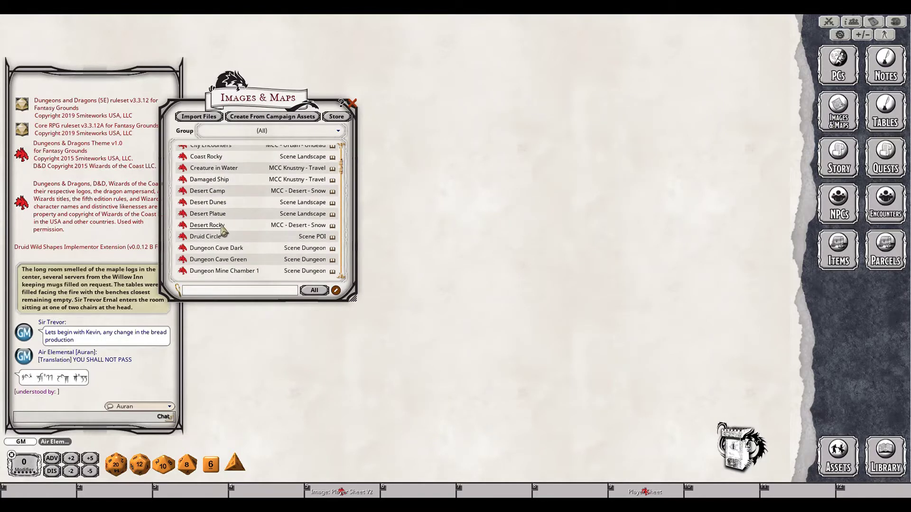
pyautogui.click(280, 135)
pyautogui.scroll(-1, 256, 159)
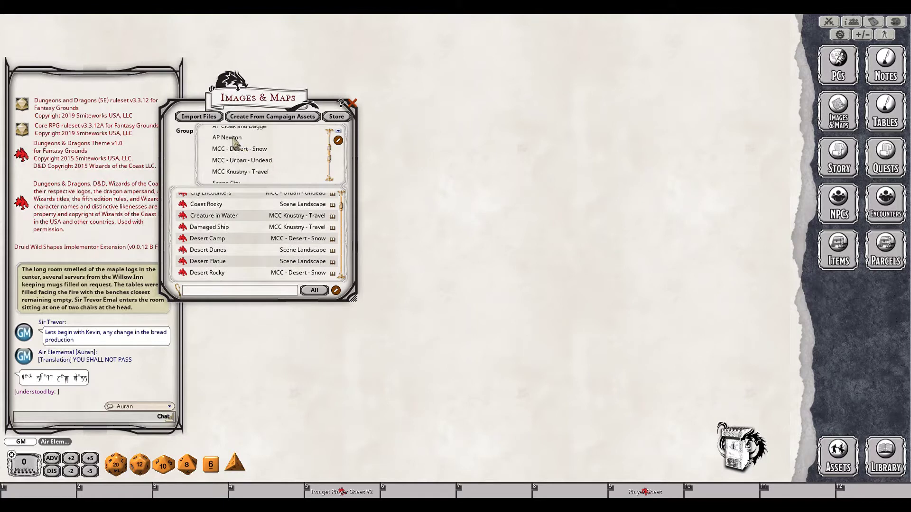
pyautogui.click(236, 141)
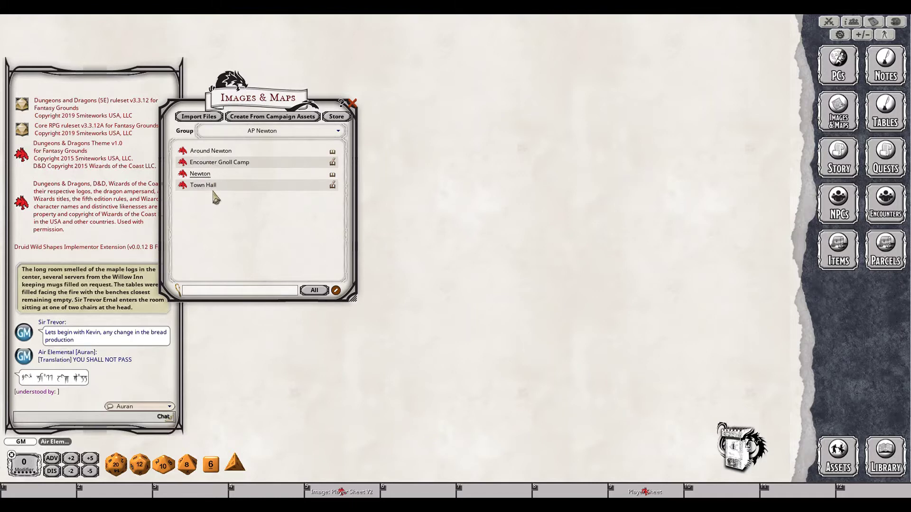
# Open the Newton map, close the Images & Maps list, and position the map beside the chat.
pyautogui.click(209, 174)
pyautogui.moveTo(435, 224); pyautogui.dragTo(394, 240)
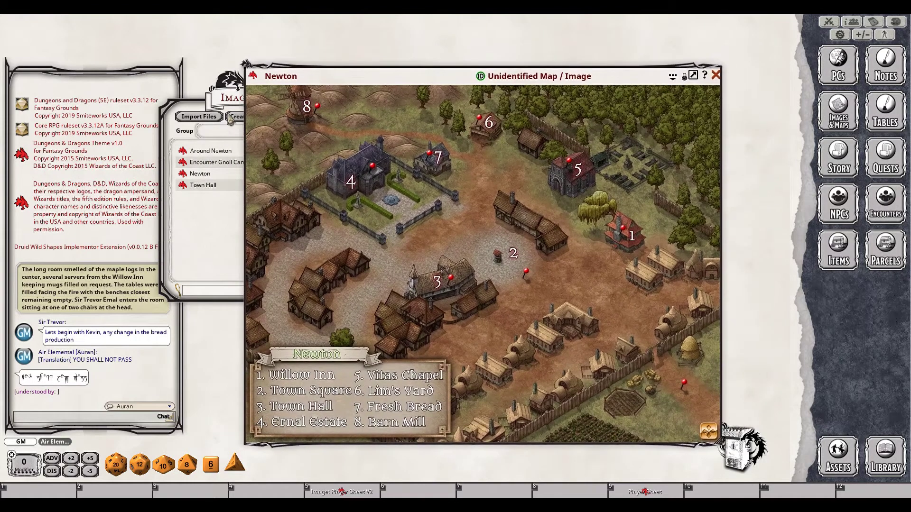
pyautogui.click(230, 121)
pyautogui.click(352, 103)
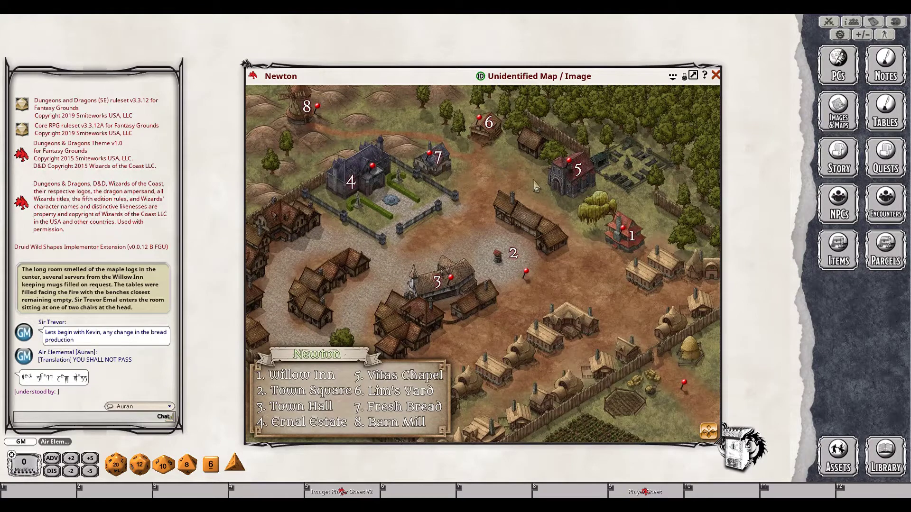
pyautogui.moveTo(535, 185); pyautogui.dragTo(517, 162)
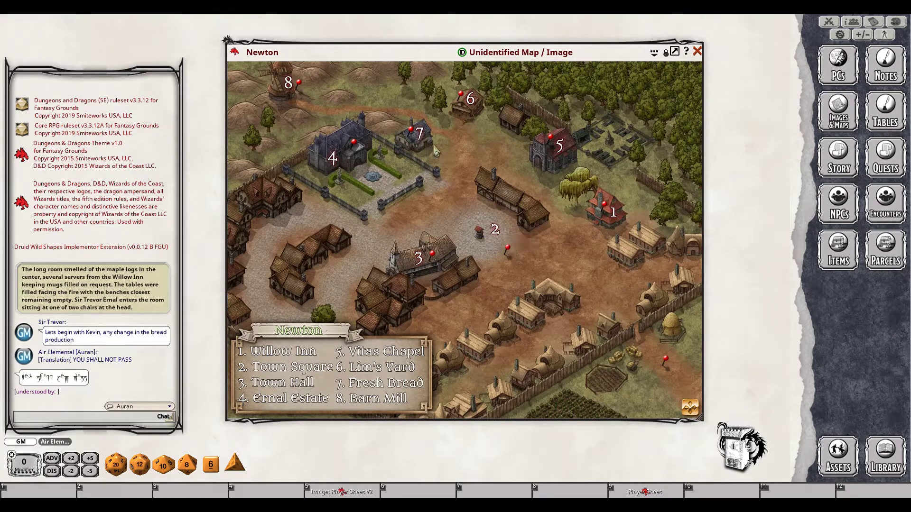
# View and close the image pinned at Ernal Estate, then open the Around Newton map from its pin outside the town walls.
pyautogui.click(353, 143)
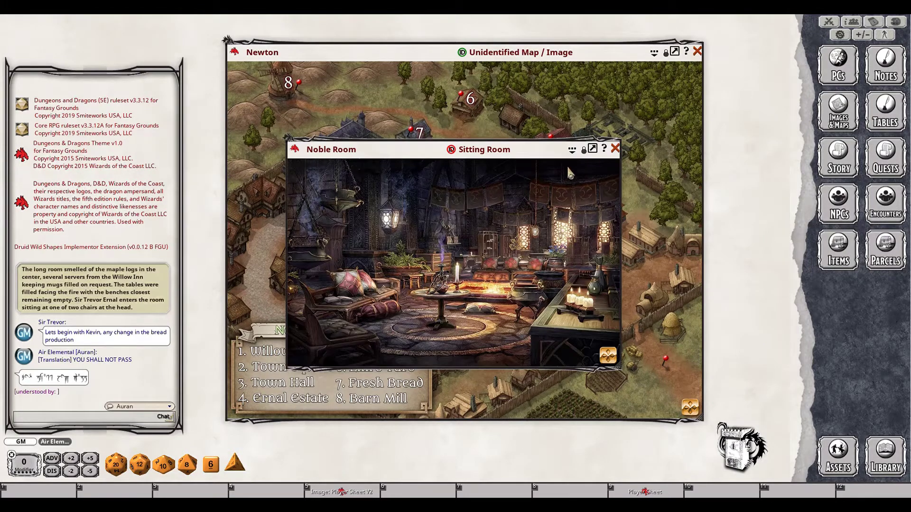
pyautogui.click(614, 149)
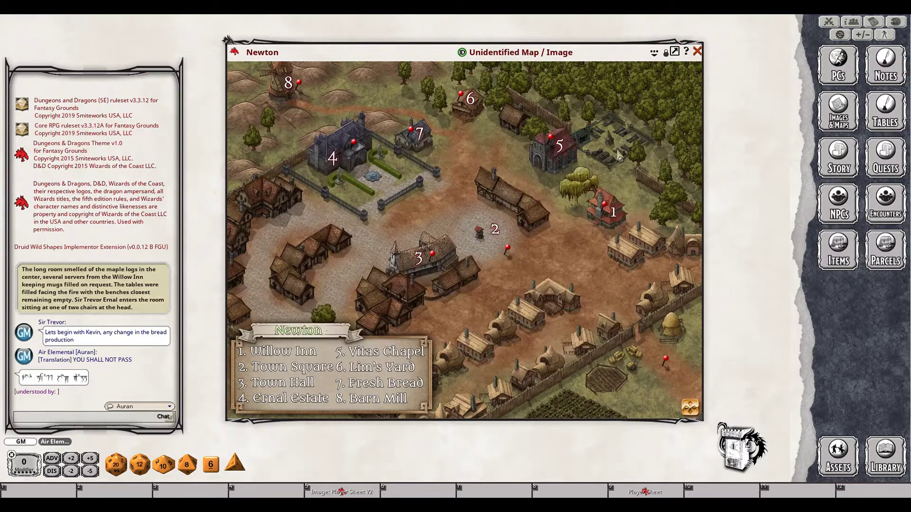
pyautogui.click(667, 364)
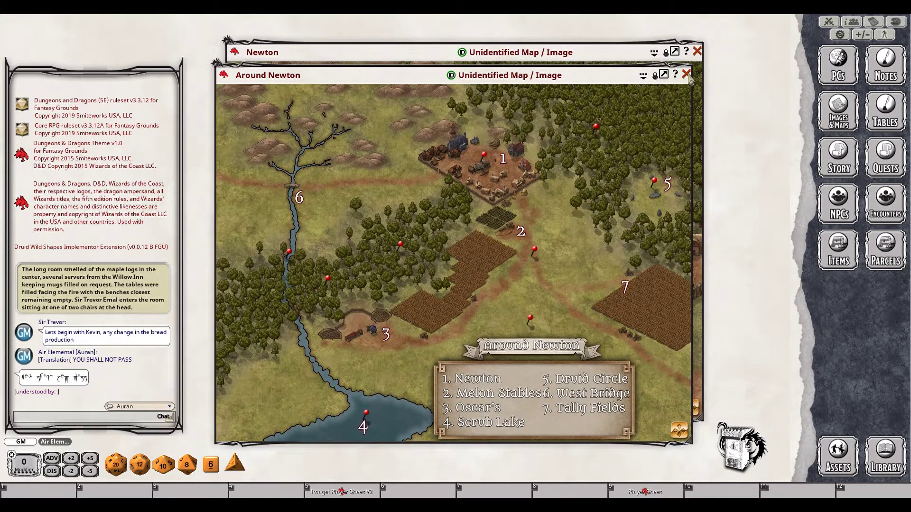
pyautogui.moveTo(373, 228); pyautogui.dragTo(412, 244)
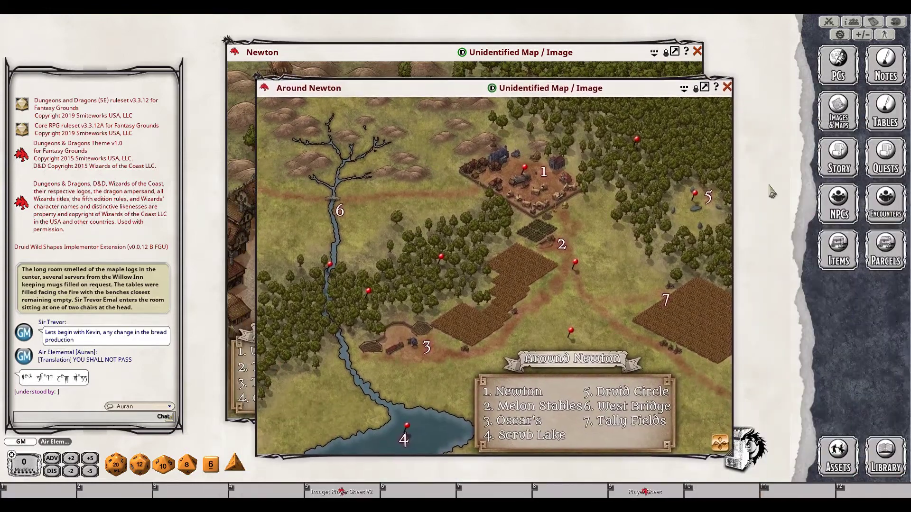
# Open the 1.00 Table Contents story entry beside the Around Newton map, then open 1.08 Farms from it.
pyautogui.click(837, 168)
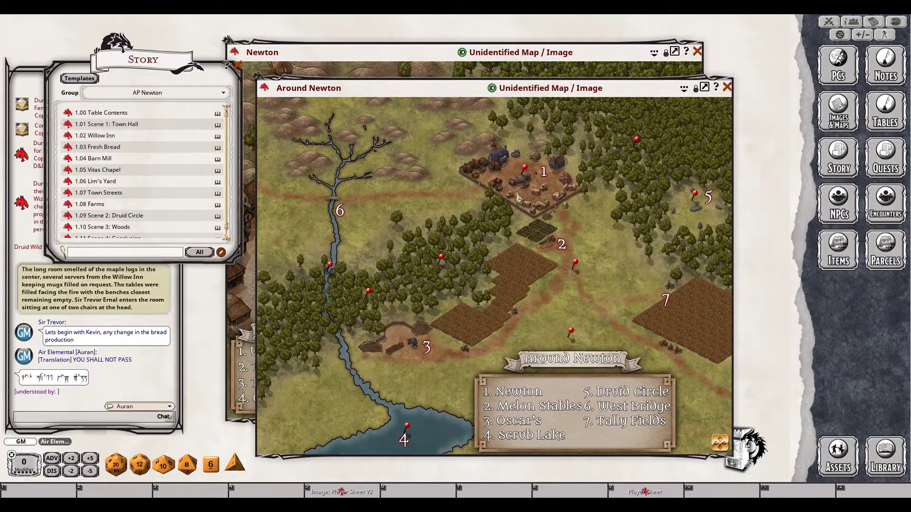
pyautogui.click(92, 114)
pyautogui.moveTo(467, 266); pyautogui.dragTo(149, 265)
pyautogui.click(159, 273)
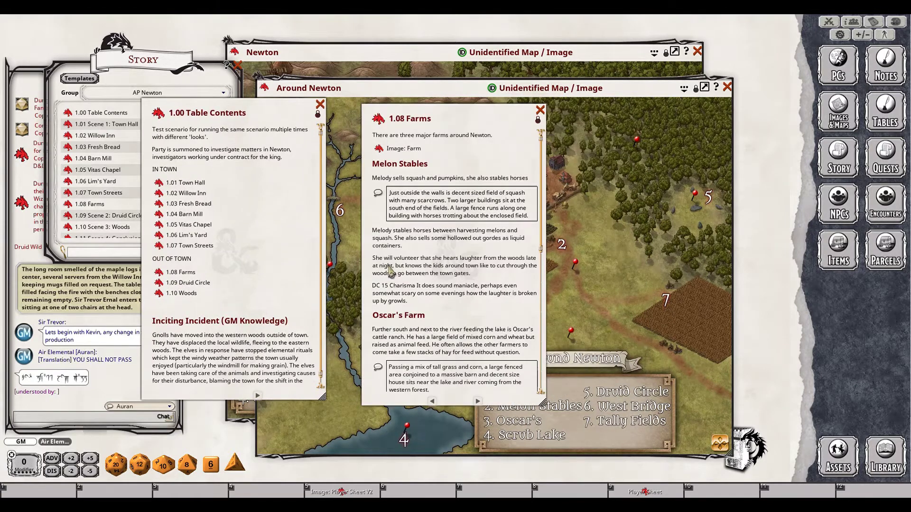
pyautogui.moveTo(375, 263); pyautogui.dragTo(215, 232)
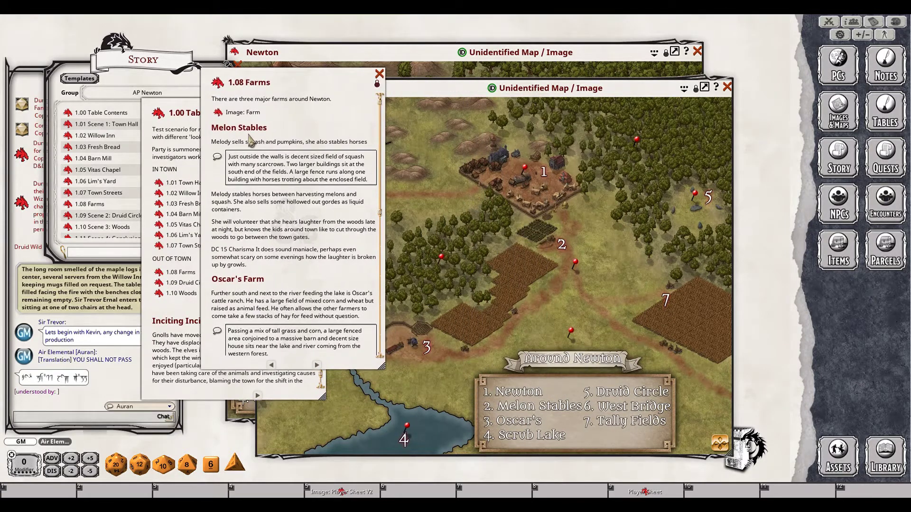
# Read the 1.08 Farms entry through its three farm descriptions and grassland text, then close it.
pyautogui.scroll(-10, 248, 280)
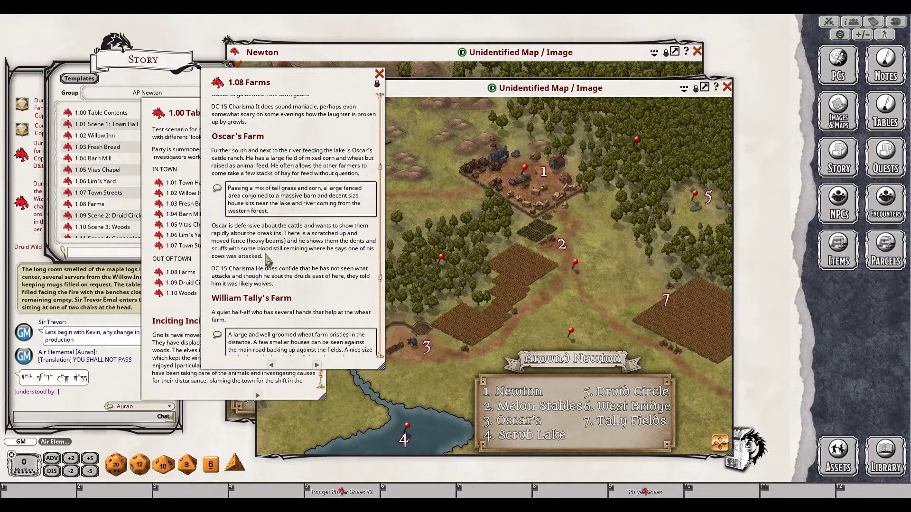
pyautogui.scroll(-2, 274, 293)
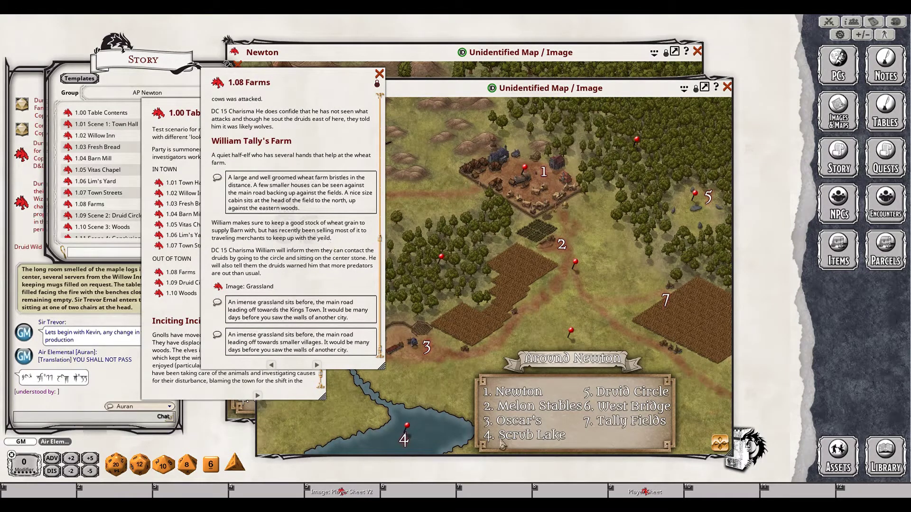
pyautogui.scroll(12, 279, 180)
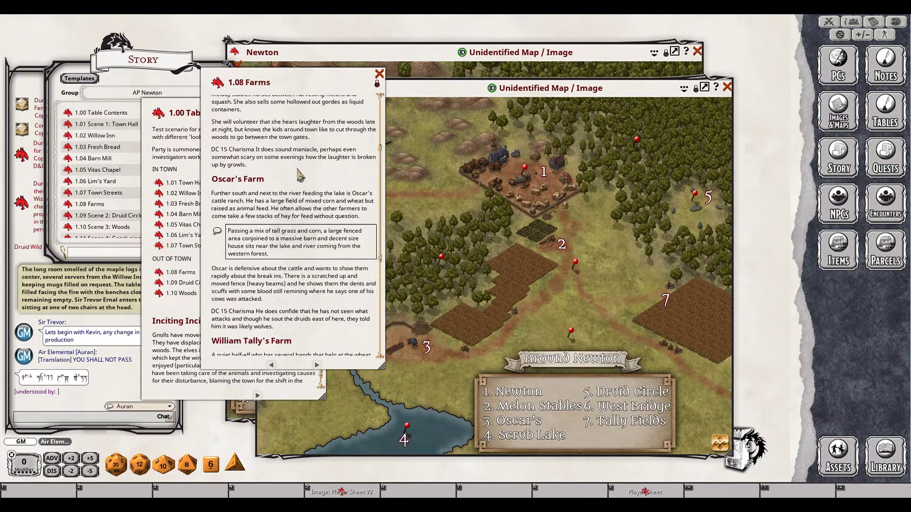
pyautogui.click(379, 74)
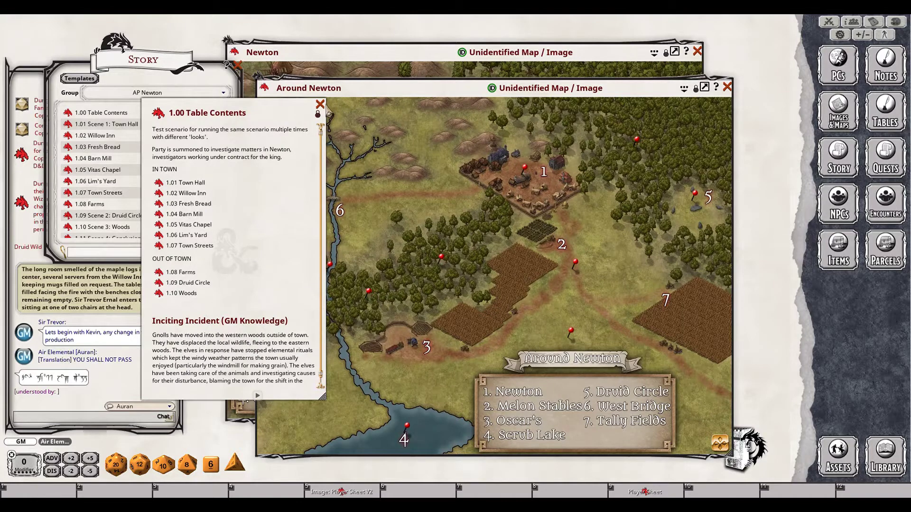
# Close the 1.00 Table Contents entry, the Story list, and the Around Newton and Newton maps.
pyautogui.click(320, 105)
pyautogui.click(238, 65)
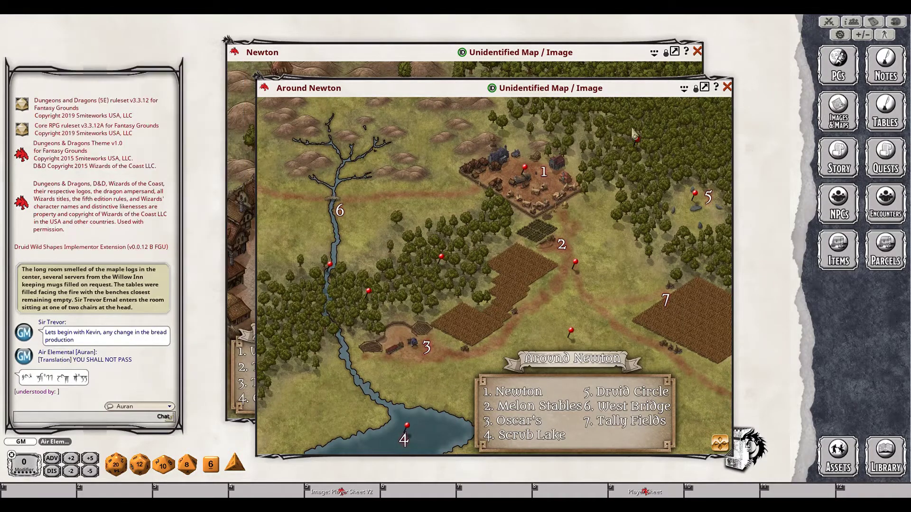
pyautogui.click(728, 87)
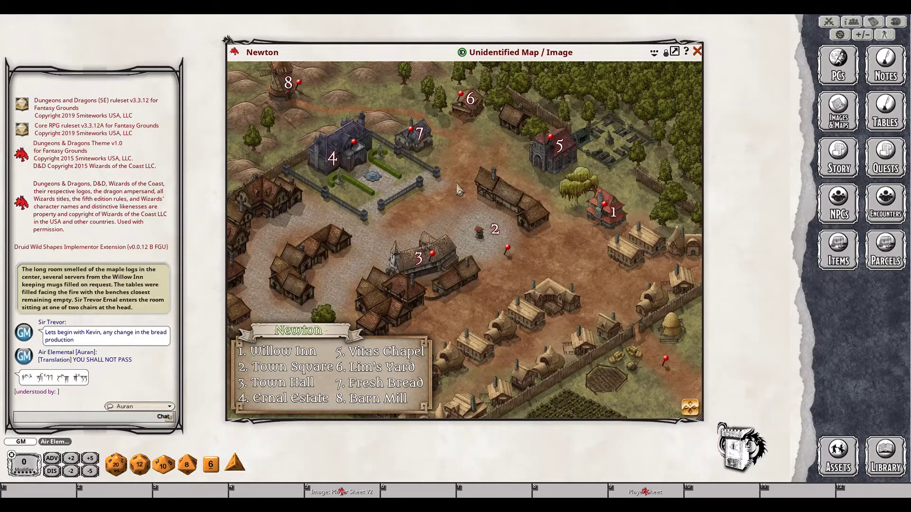
pyautogui.moveTo(456, 219)
pyautogui.mouseDown()
pyautogui.moveTo(536, 201)
pyautogui.moveTo(452, 236)
pyautogui.mouseUp()
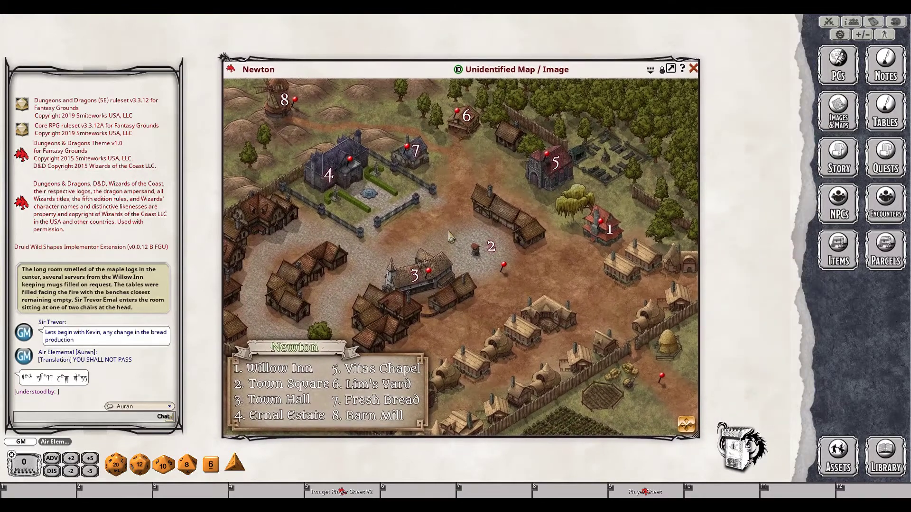
pyautogui.moveTo(454, 190); pyautogui.dragTo(473, 208)
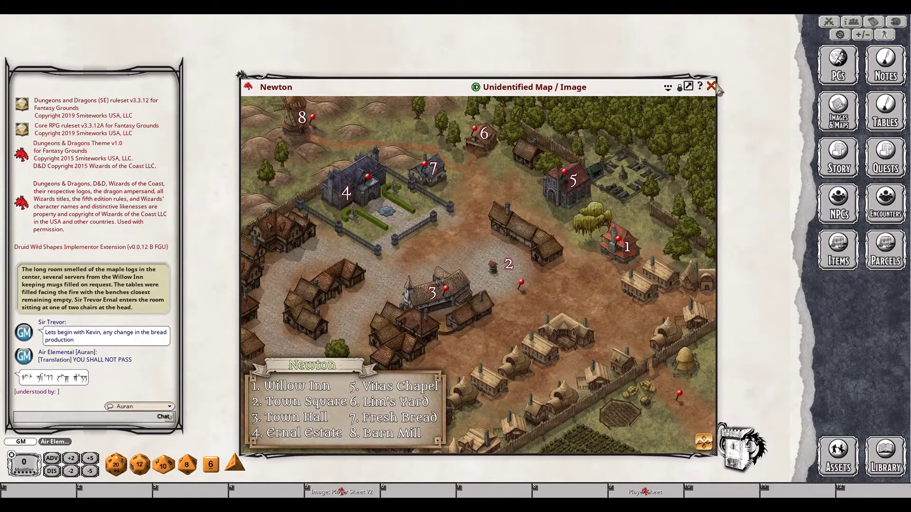
pyautogui.click(716, 88)
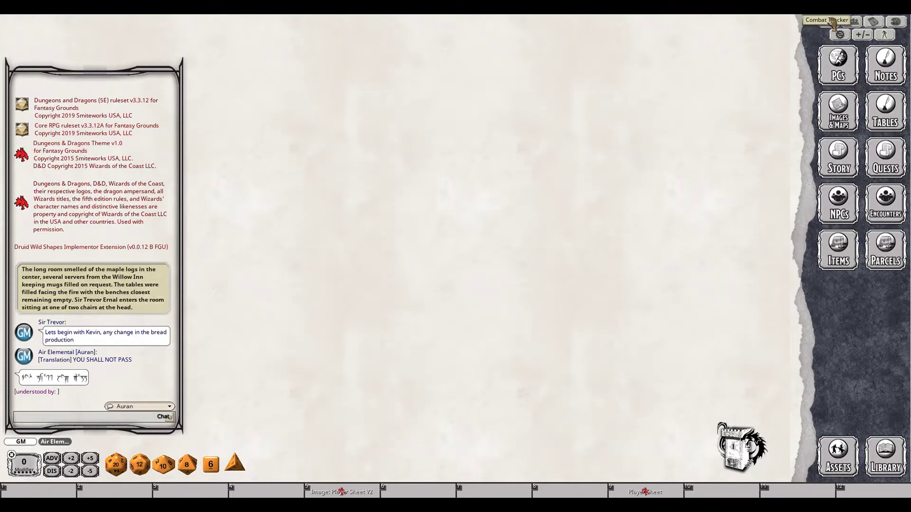
# Open the Combat Tracker, Party Sheet and Character Selection, and arrange them so all three are visible together.
pyautogui.click(828, 22)
pyautogui.click(853, 22)
pyautogui.moveTo(388, 231); pyautogui.dragTo(401, 192)
pyautogui.moveTo(275, 201); pyautogui.dragTo(275, 190)
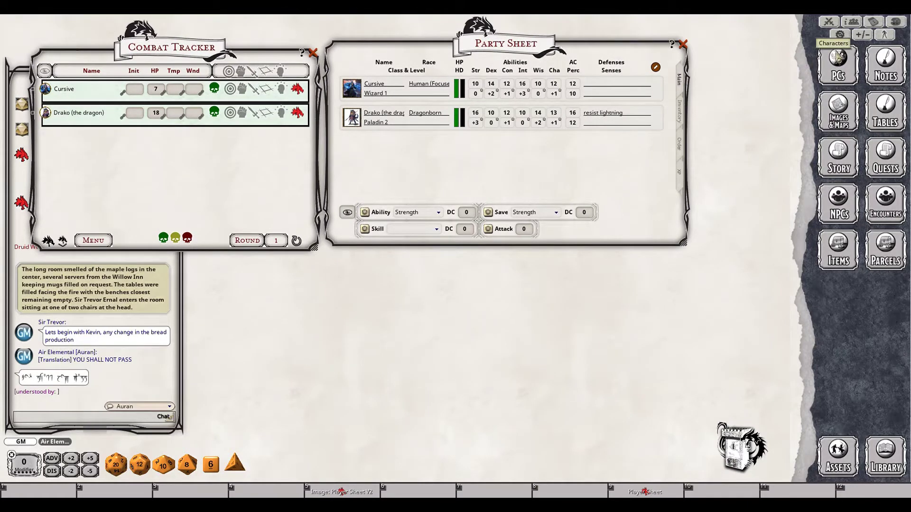
pyautogui.click(838, 62)
pyautogui.moveTo(385, 302); pyautogui.dragTo(385, 409)
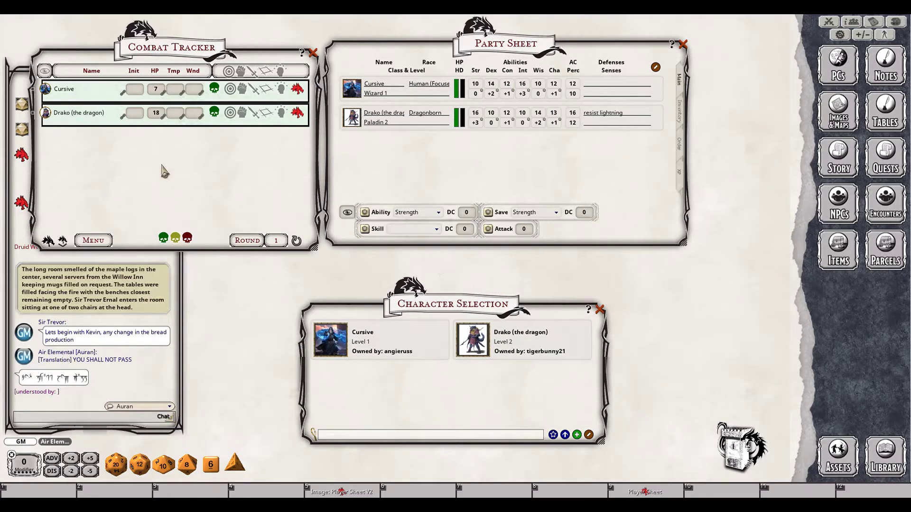
# Delete Drako (the dragon) and Cursive from the Combat Tracker.
pyautogui.rightClick(118, 121)
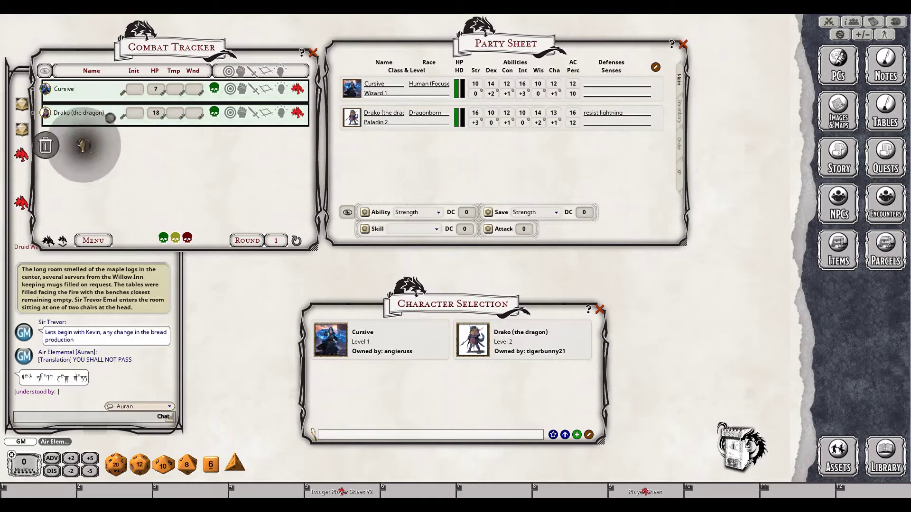
pyautogui.click(46, 145)
pyautogui.rightClick(93, 92)
pyautogui.click(66, 119)
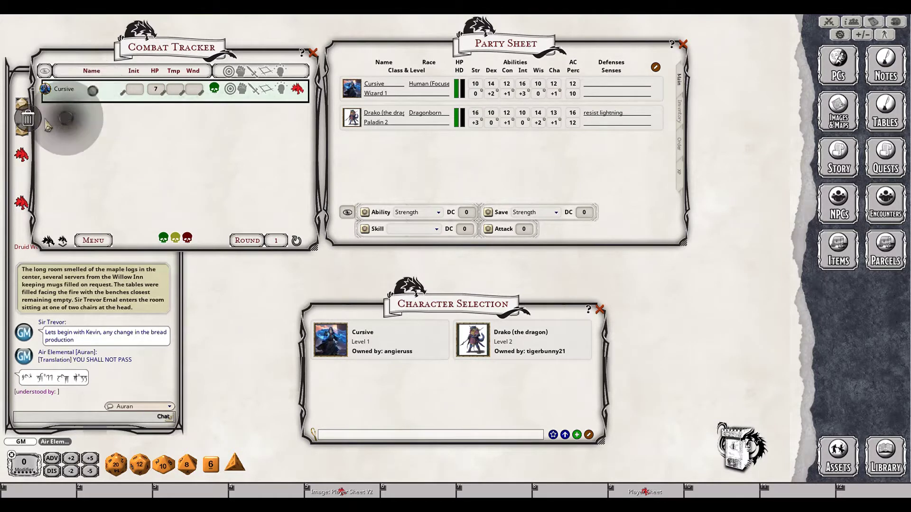
pyautogui.click(47, 126)
# Delete Cursive and Drako (the dragon) from the Party Sheet.
pyautogui.rightClick(390, 92)
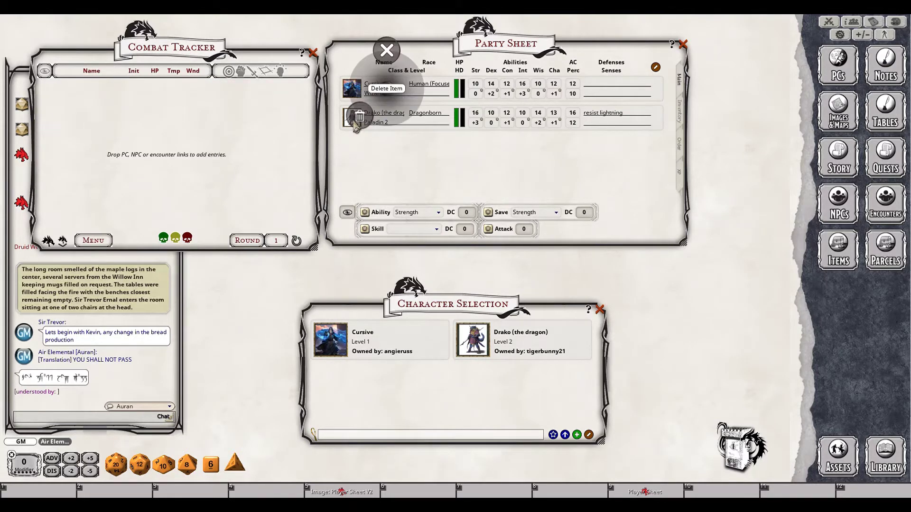
pyautogui.click(360, 116)
pyautogui.click(310, 118)
pyautogui.rightClick(382, 84)
pyautogui.click(360, 106)
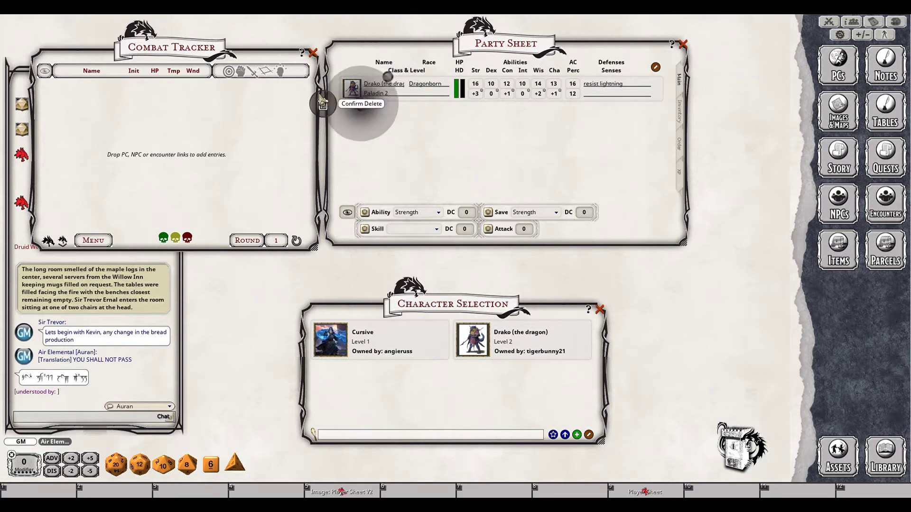
pyautogui.click(322, 102)
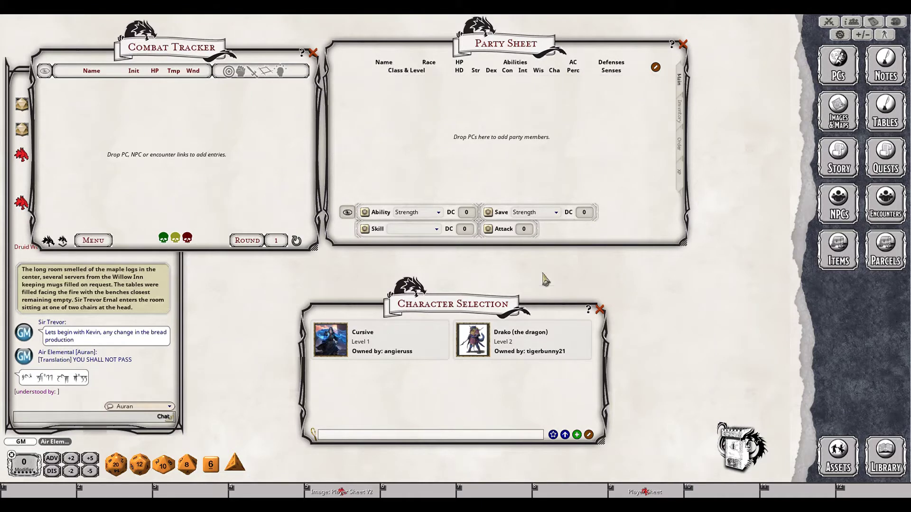
# Add Drako (the dragon) from Character Selection to the Party Sheet and the Combat Tracker.
pyautogui.moveTo(479, 349); pyautogui.dragTo(418, 166)
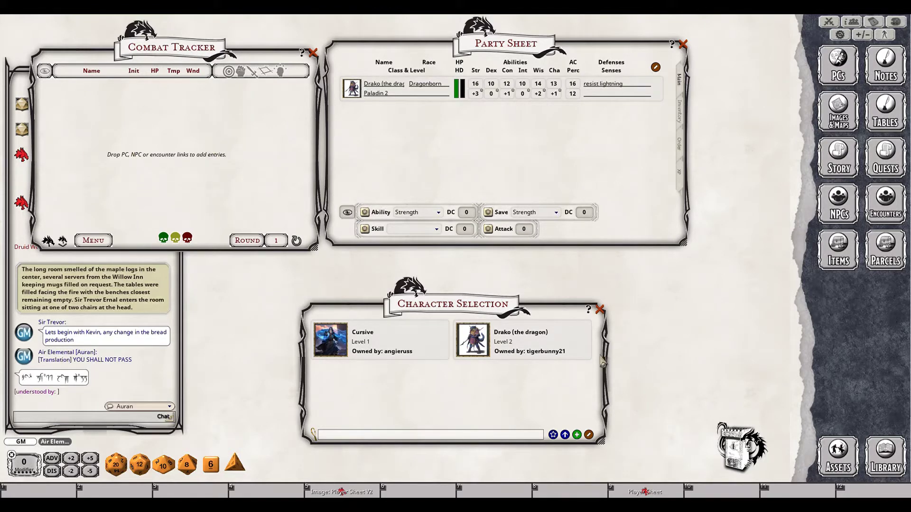
pyautogui.moveTo(521, 337); pyautogui.dragTo(166, 147)
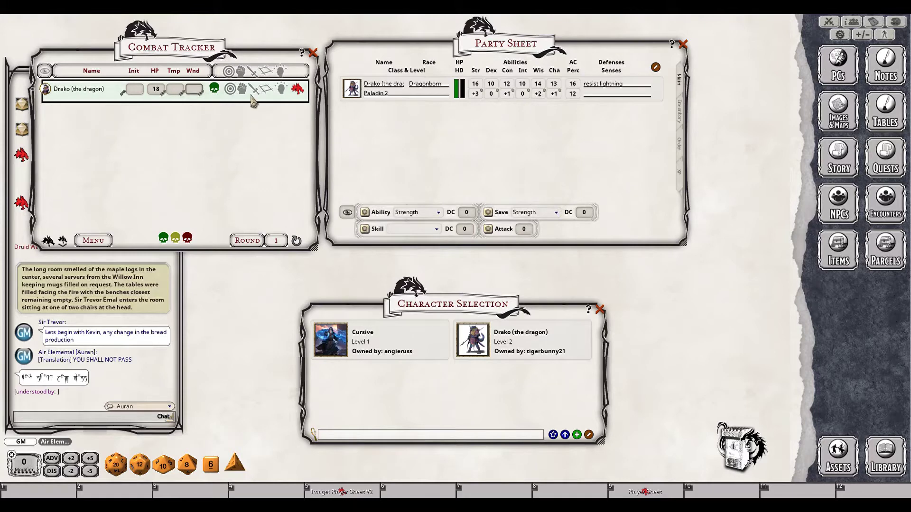
# Examine Drako's targeting and attributes sections in the Combat Tracker, then view and close the linked character sheet.
pyautogui.click(229, 90)
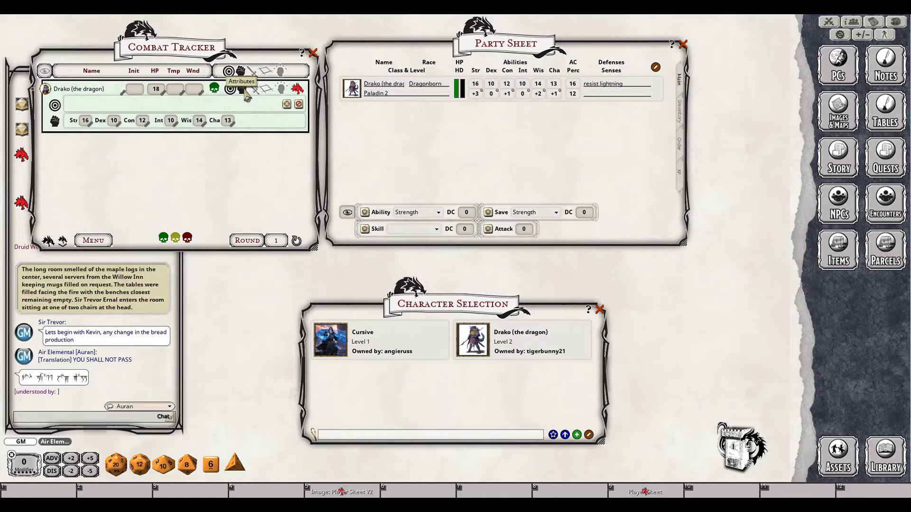
pyautogui.click(242, 90)
pyautogui.click(229, 89)
pyautogui.click(242, 90)
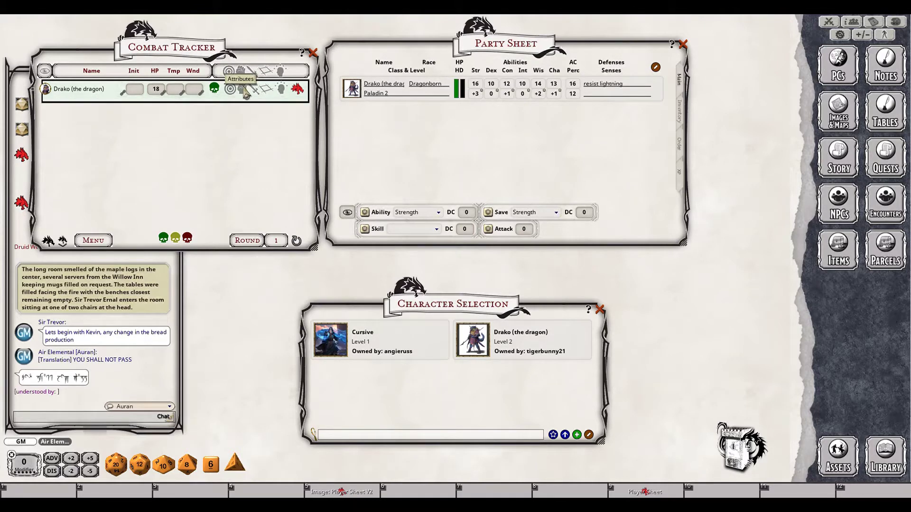
pyautogui.click(298, 90)
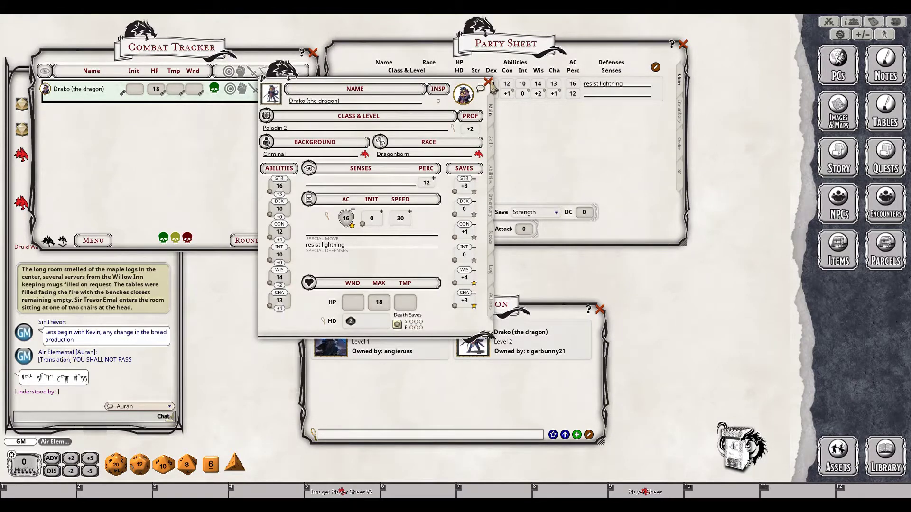
pyautogui.click(488, 82)
# Add Cursive from Character Selection to the Combat Tracker and the Party Sheet.
pyautogui.moveTo(322, 342); pyautogui.dragTo(199, 144)
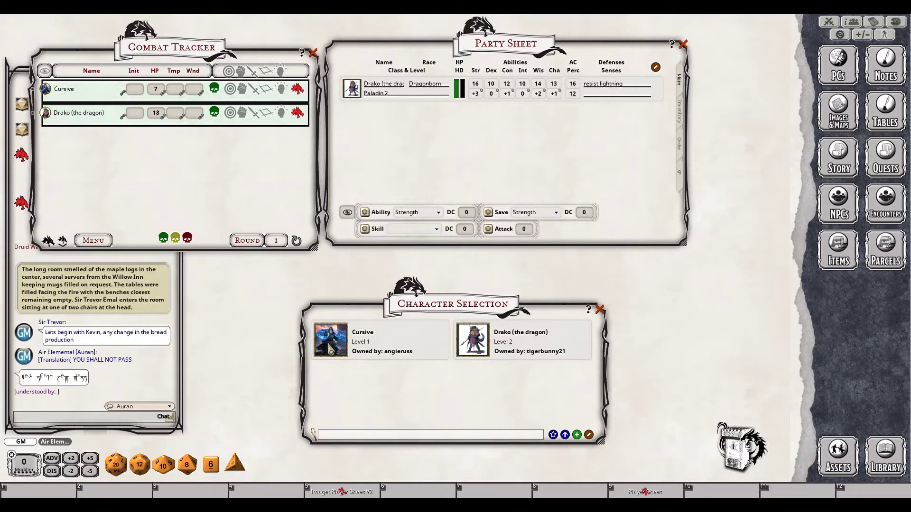
pyautogui.moveTo(354, 330); pyautogui.dragTo(434, 112)
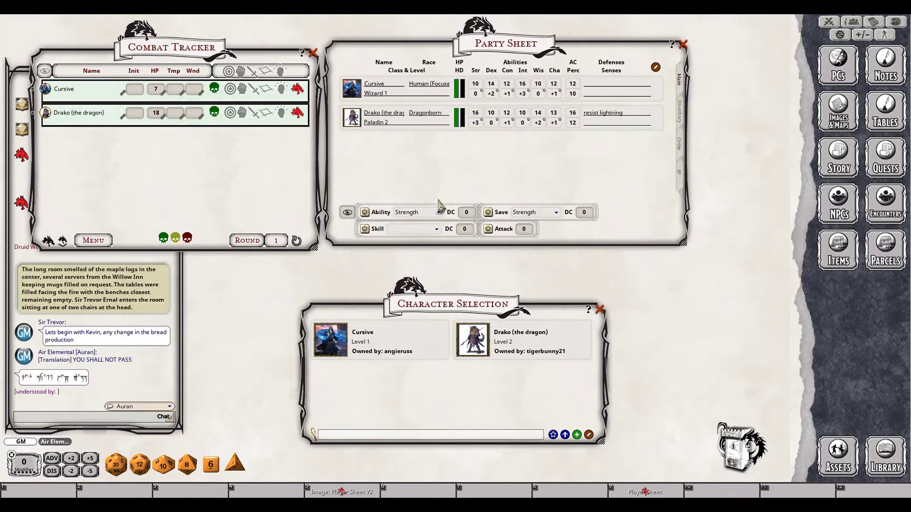
# Set the Party Sheet skill check to Perception with DC 15 and roll it for the party.
pyautogui.click(432, 230)
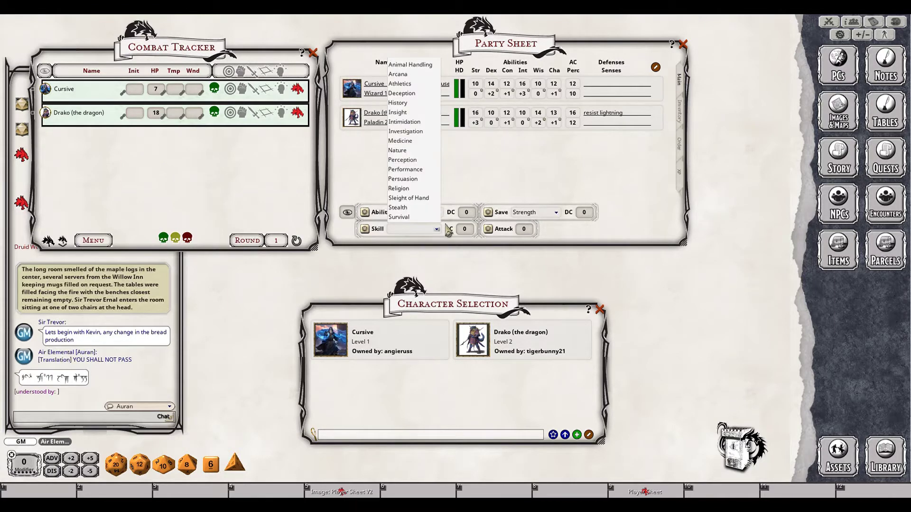
pyautogui.click(407, 162)
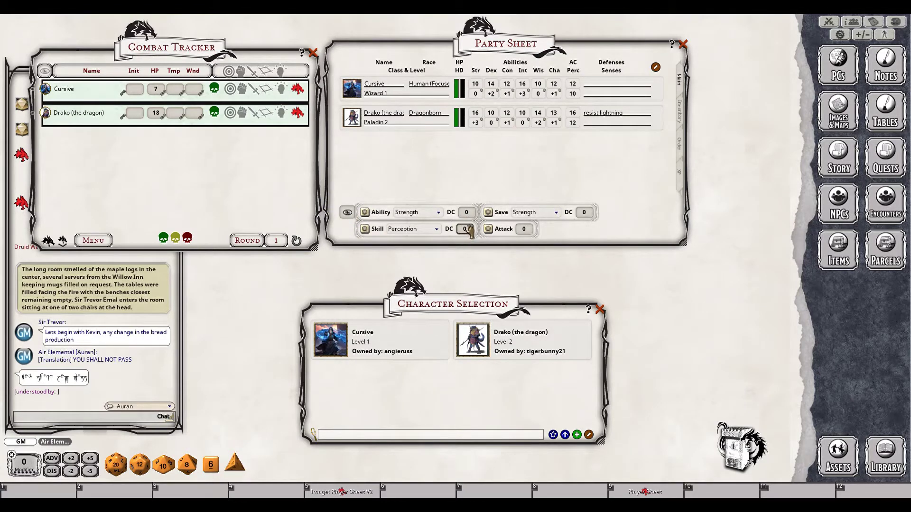
pyautogui.write('5')
pyautogui.click(371, 234)
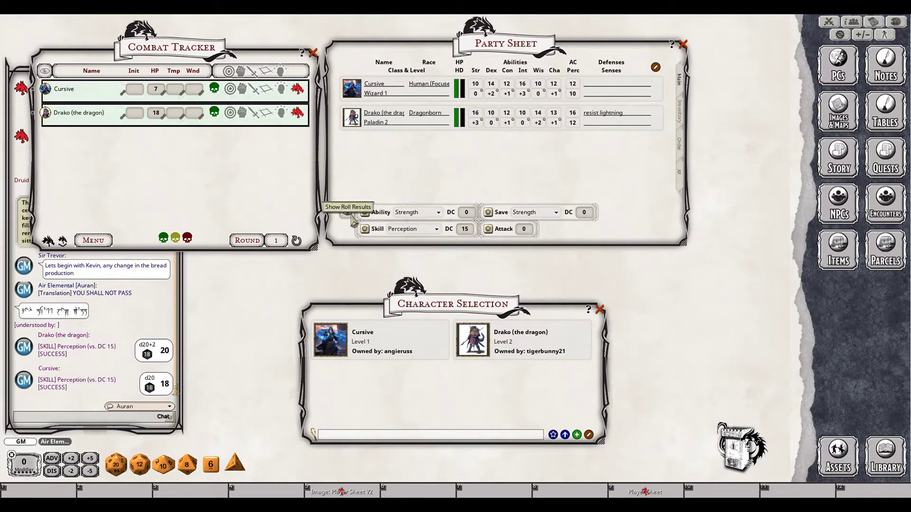
# Reroll the party's Perception check with roll results hidden, compare the rolls in chat, and turn Show Roll Results back on.
pyautogui.click(365, 229)
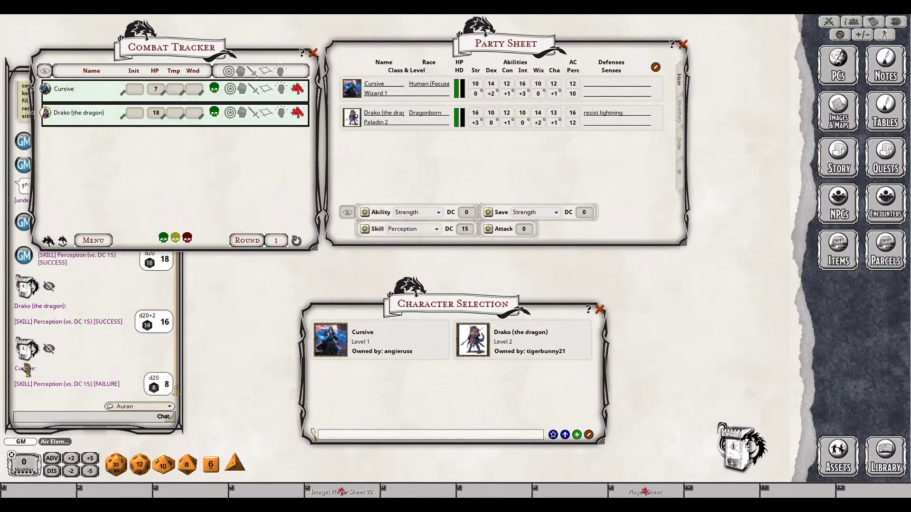
pyautogui.scroll(3, 89, 353)
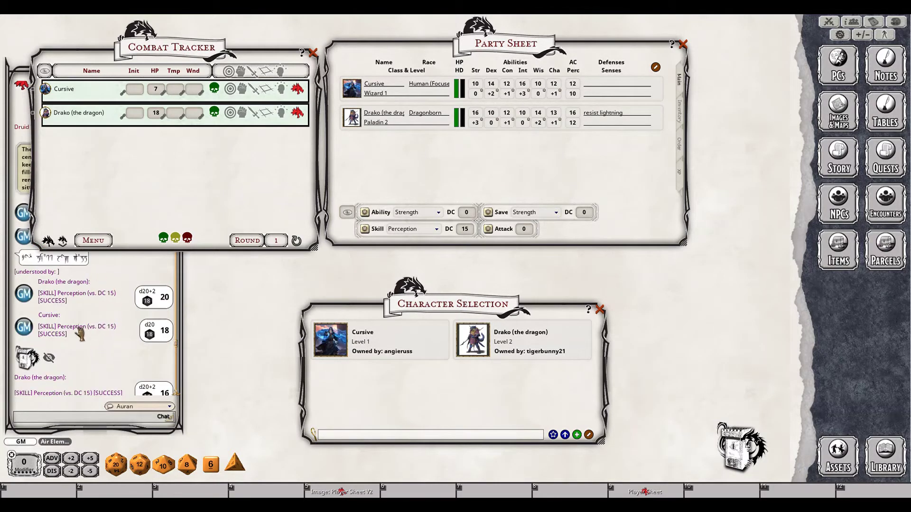
pyautogui.scroll(-3, 104, 299)
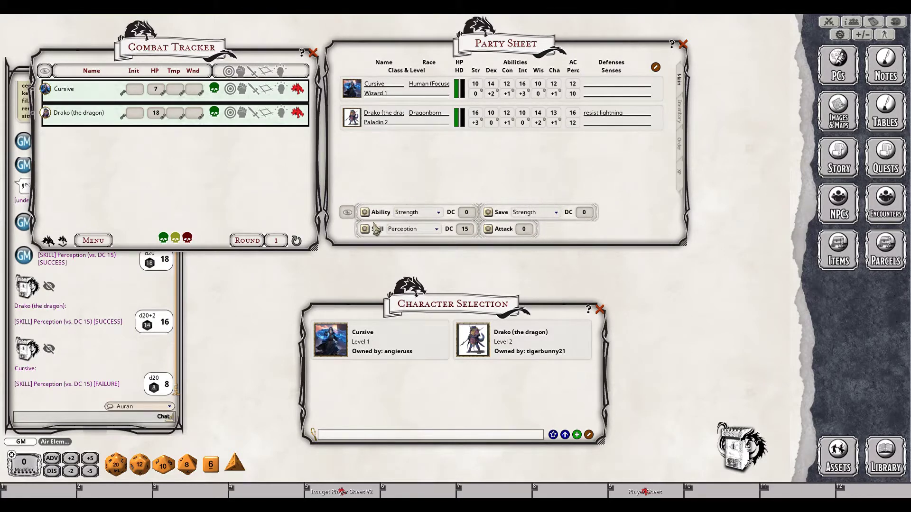
pyautogui.click(348, 212)
# Place the dice tower beside the chat, and open Cursive's character sheet below the party members in place of Character Selection.
pyautogui.moveTo(741, 448); pyautogui.dragTo(235, 428)
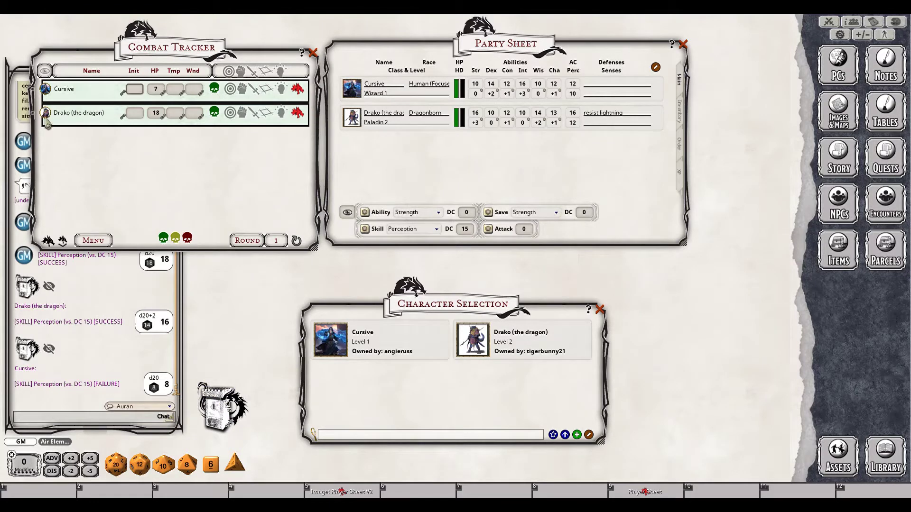
pyautogui.click(299, 89)
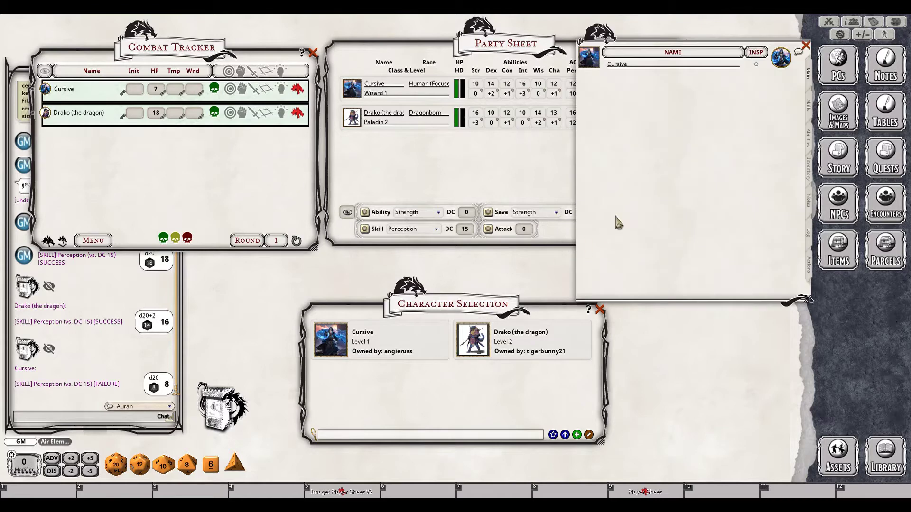
pyautogui.moveTo(585, 185); pyautogui.dragTo(334, 244)
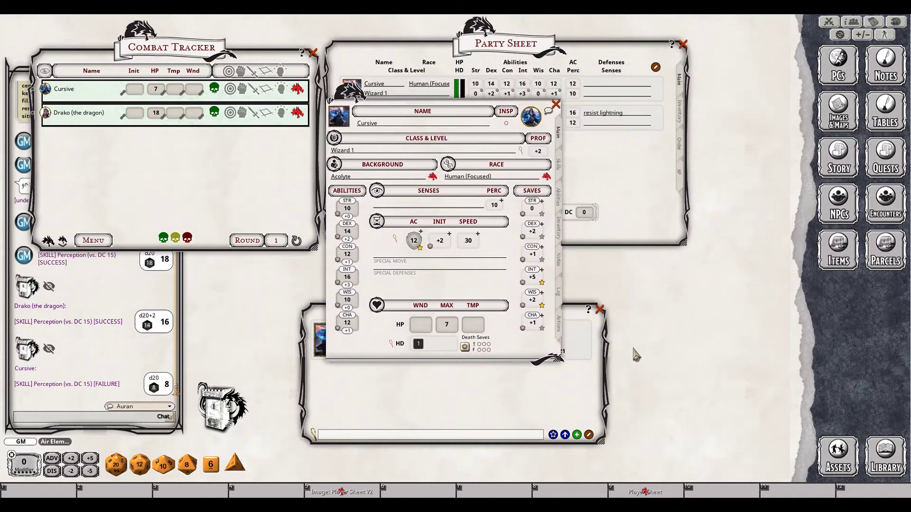
pyautogui.click(600, 310)
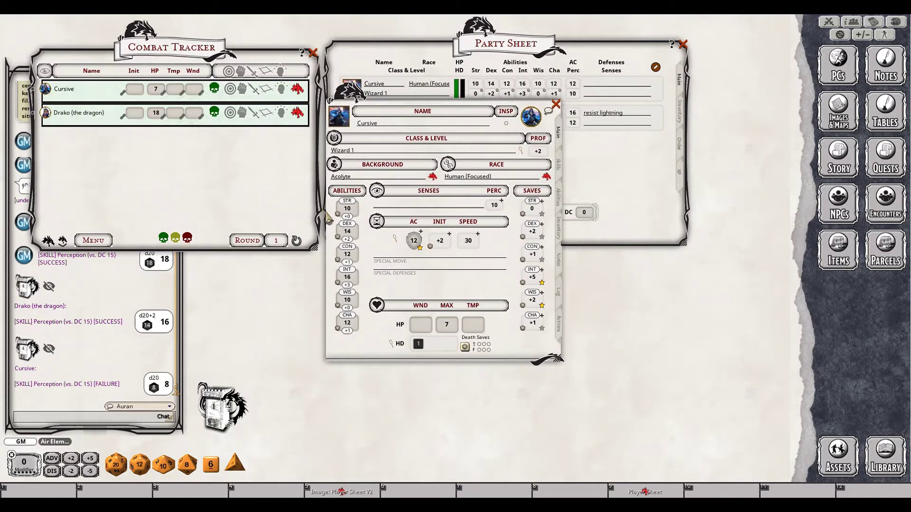
pyautogui.moveTo(376, 164); pyautogui.dragTo(393, 206)
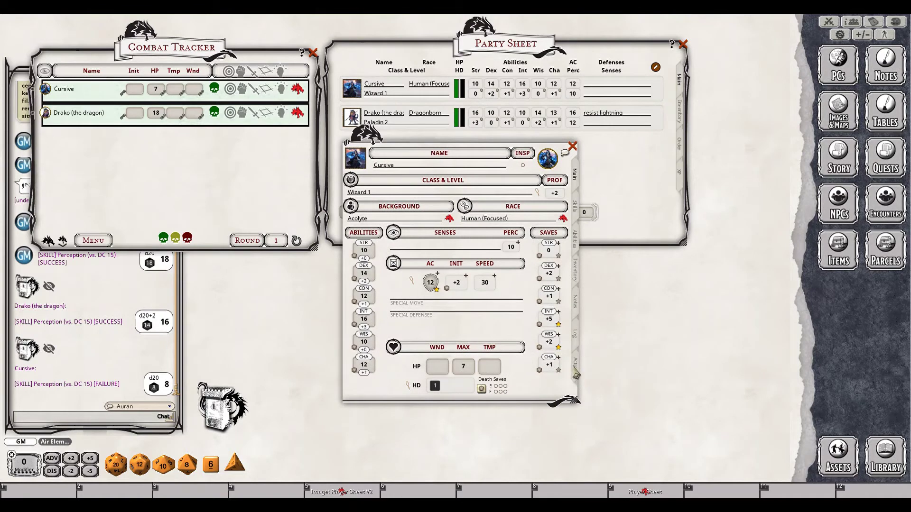
# Roll Cursive's Wisdom save in the dice tower, then clear the Auran chat language and close the character sheet.
pyautogui.doubleClick(545, 351)
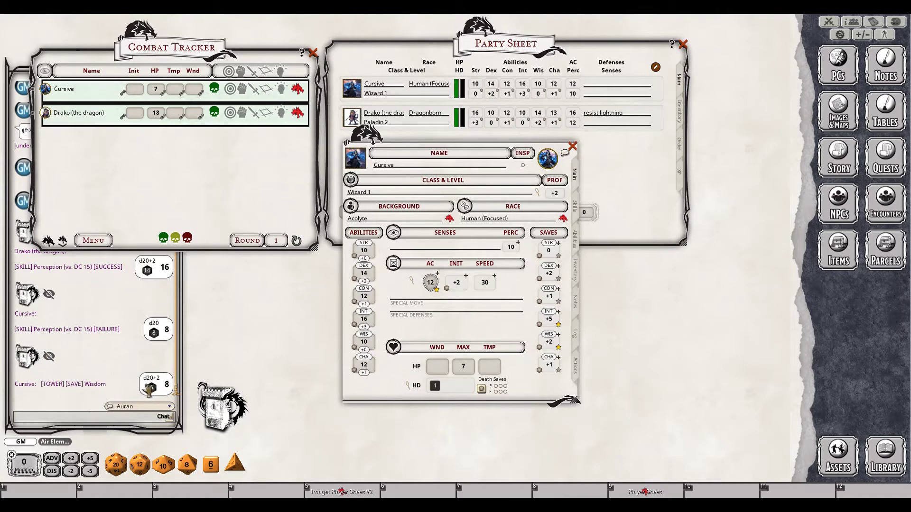
pyautogui.click(151, 407)
pyautogui.click(153, 293)
pyautogui.click(574, 146)
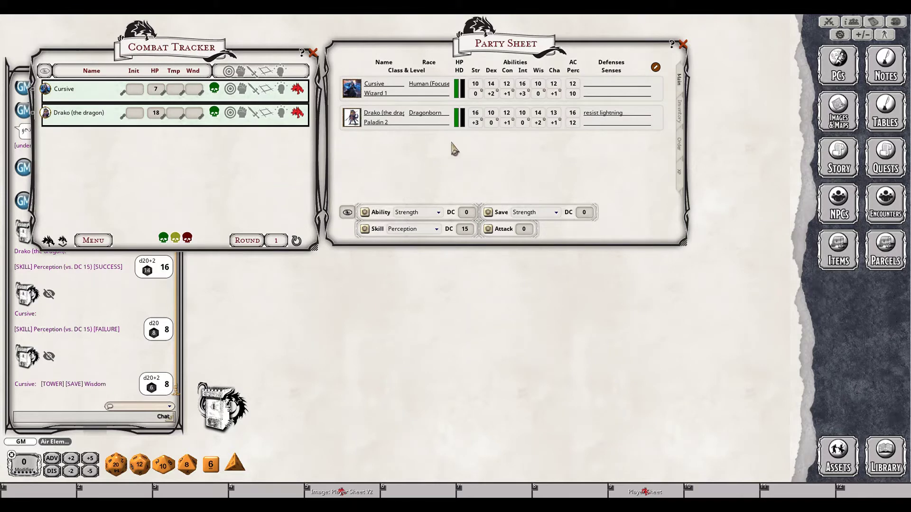
# Review the party inventory in the Party Sheet, including which character carries each item.
pyautogui.click(682, 119)
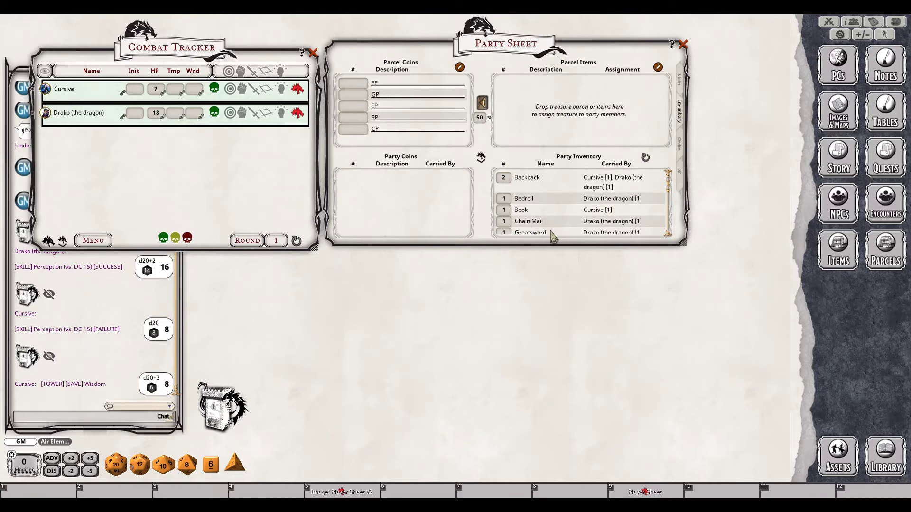
pyautogui.scroll(-5, 595, 201)
pyautogui.scroll(5, 600, 201)
# Open the Parcels list below the Party Sheet and add the Entertainer's Pack to its parcel items.
pyautogui.click(884, 253)
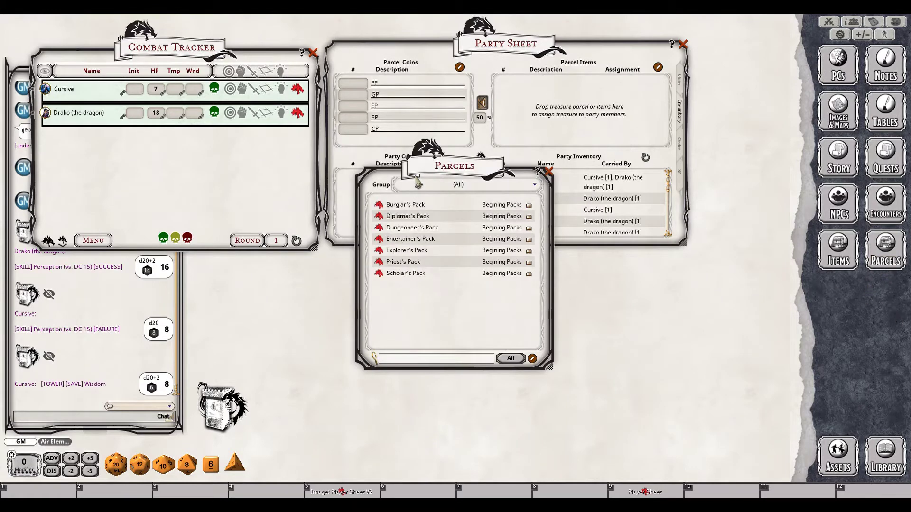
pyautogui.moveTo(419, 181); pyautogui.dragTo(454, 297)
pyautogui.moveTo(448, 351); pyautogui.dragTo(577, 137)
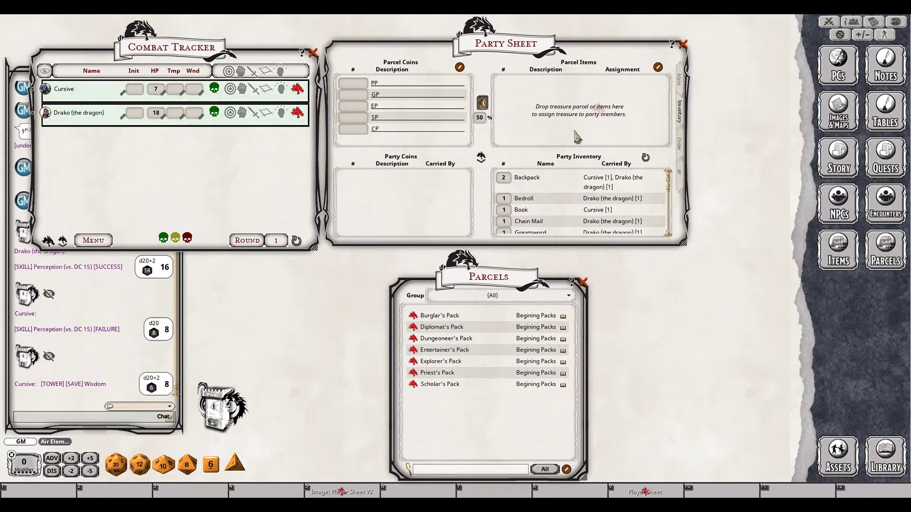
# Assign the costume clothes to Cursive and the disguise kit to Drako (the dragon), then distribute the assigned parcel items to the party.
pyautogui.click(583, 282)
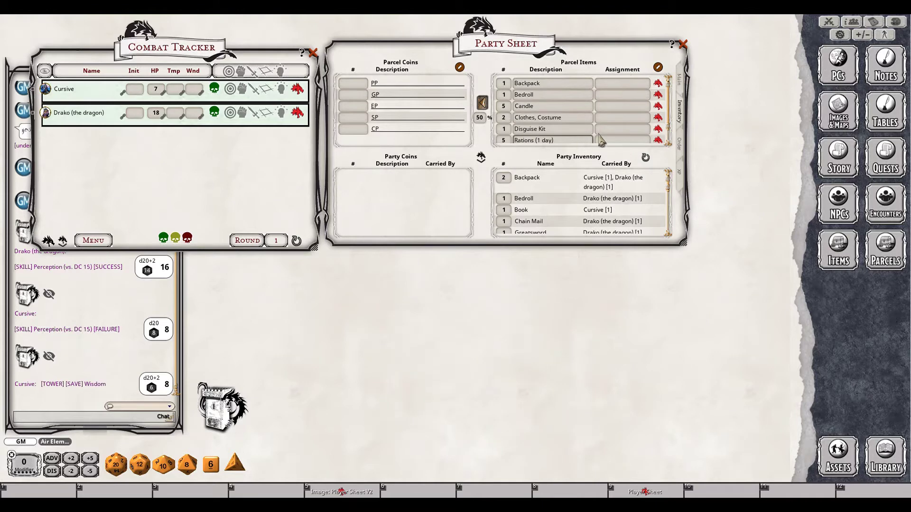
pyautogui.scroll(-1, 573, 139)
pyautogui.scroll(1, 575, 140)
pyautogui.click(614, 131)
pyautogui.write('Drako (the dragon')
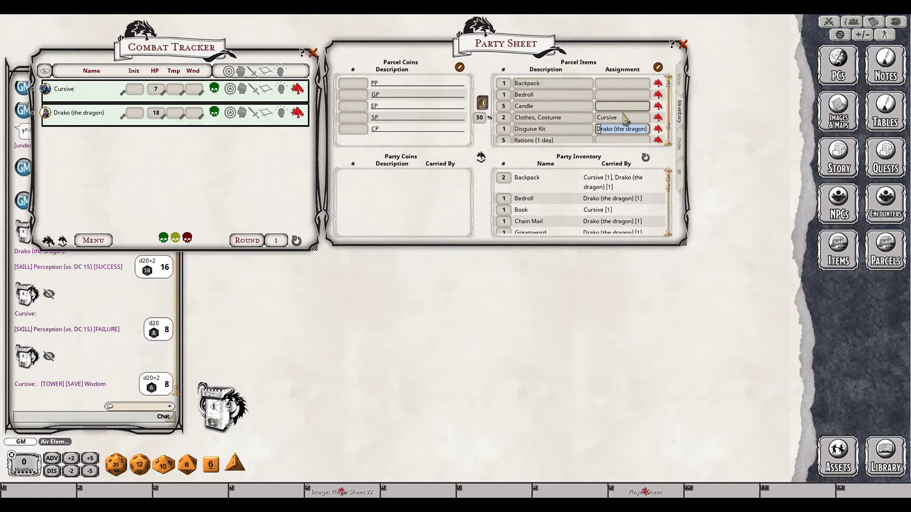
pyautogui.click(483, 162)
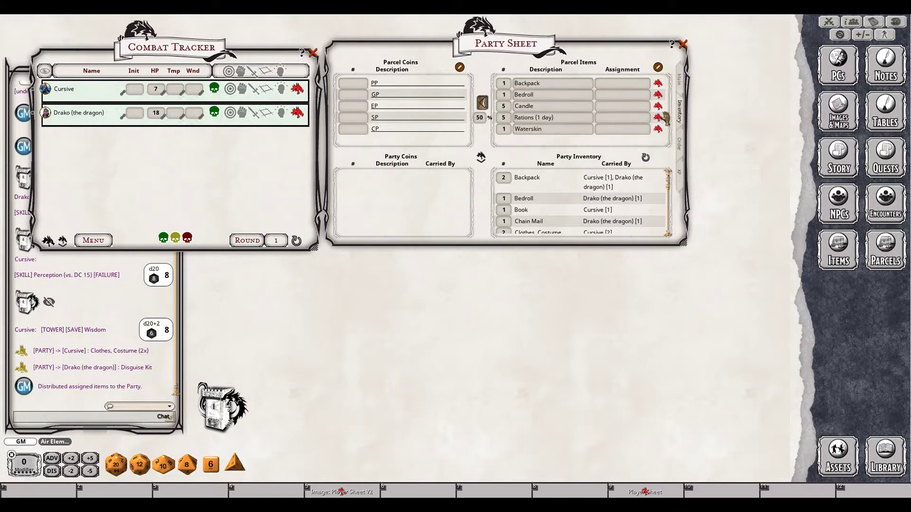
# Share the Rations (1 day) parcel item in the chat and view its details from the shared link.
pyautogui.moveTo(615, 166); pyautogui.dragTo(127, 352)
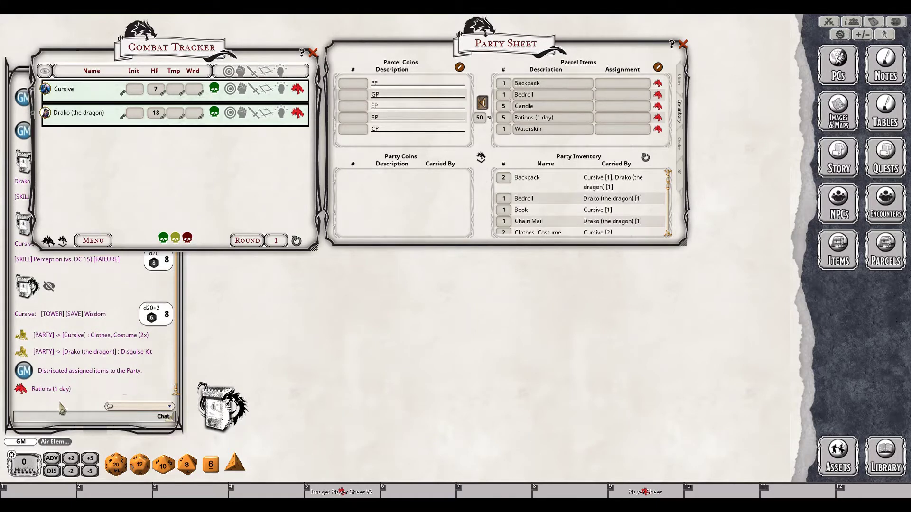
pyautogui.click(22, 393)
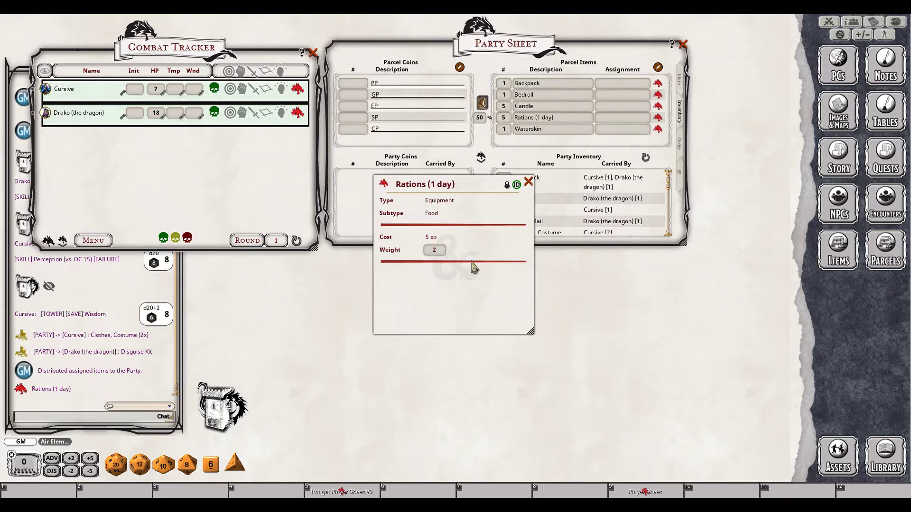
pyautogui.click(528, 182)
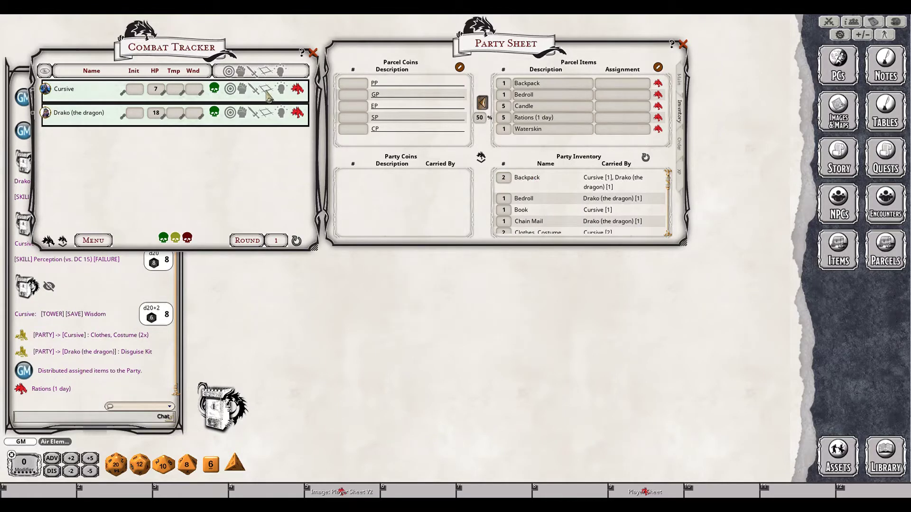
# Add one Rations (1 day) from the chat link to Cursive's equipment list, then close the character sheet.
pyautogui.click(298, 89)
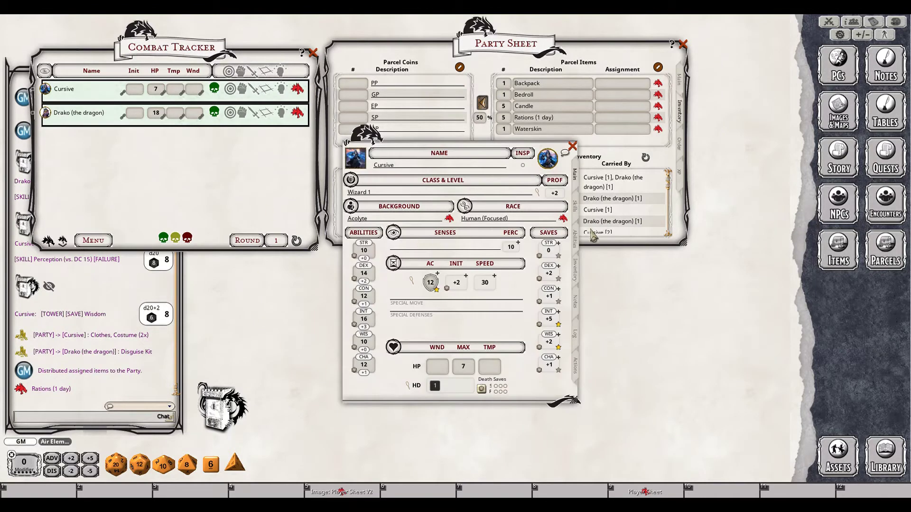
pyautogui.click(576, 270)
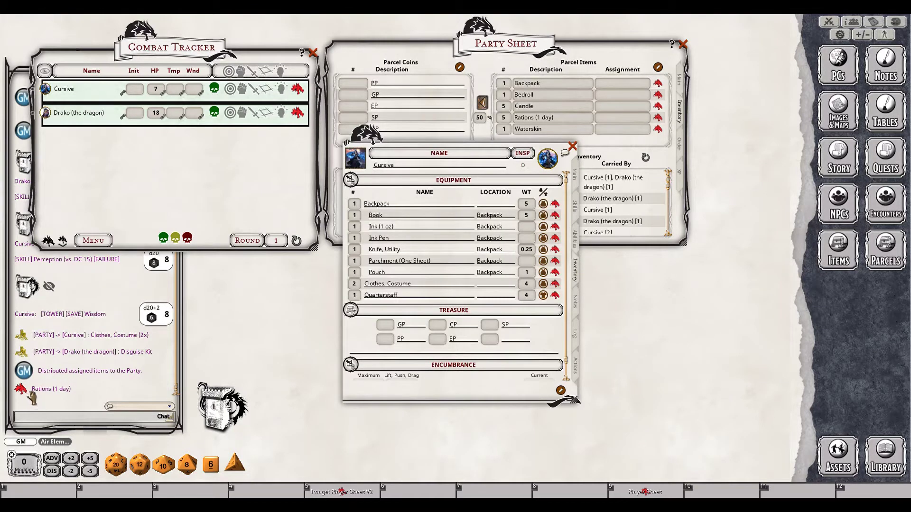
pyautogui.moveTo(32, 397); pyautogui.dragTo(406, 270)
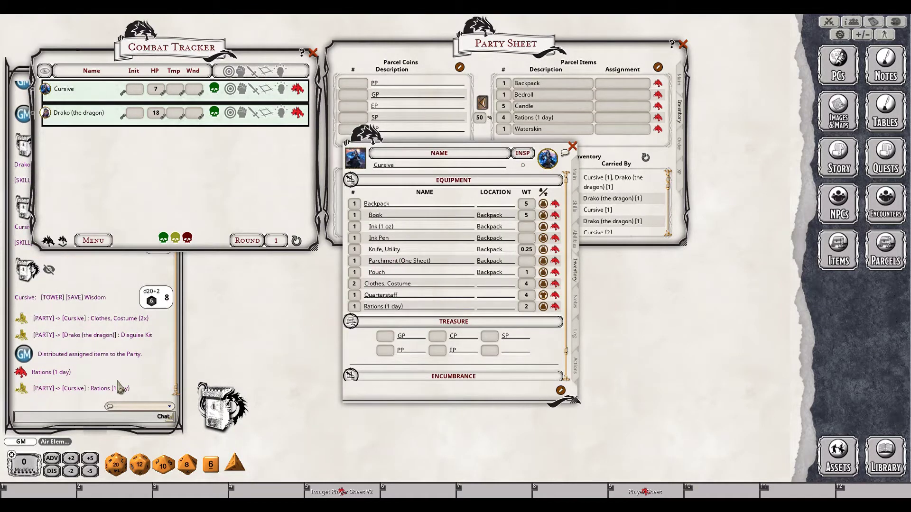
pyautogui.click(573, 146)
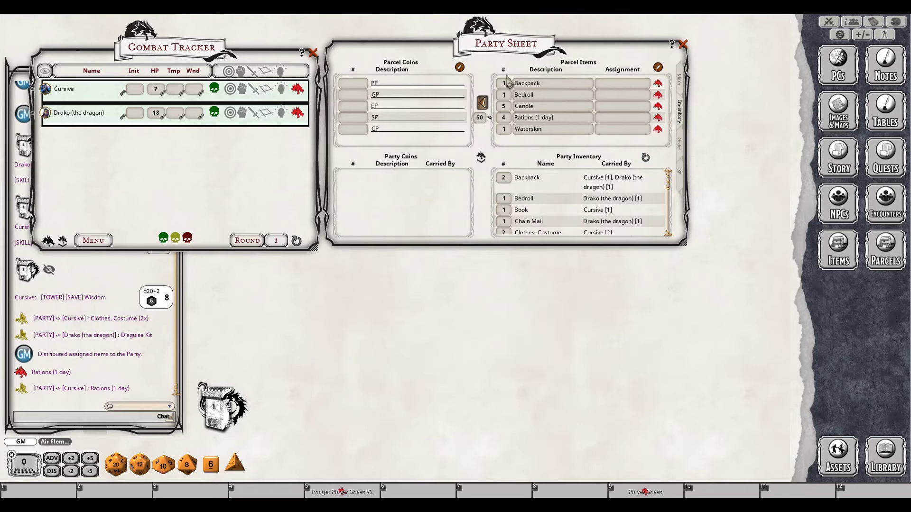
# Sell the unassigned parcel items at 50% and check the cost of the unsold bedroll.
pyautogui.click(482, 102)
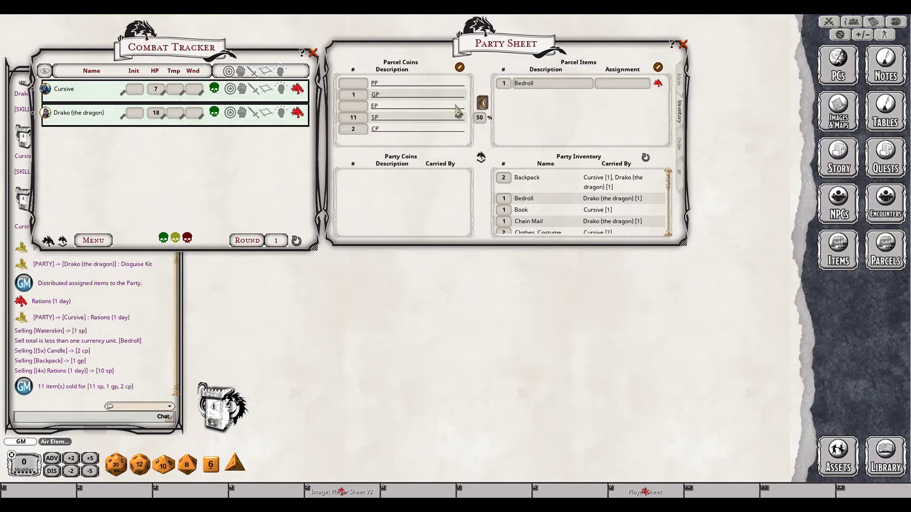
pyautogui.click(658, 84)
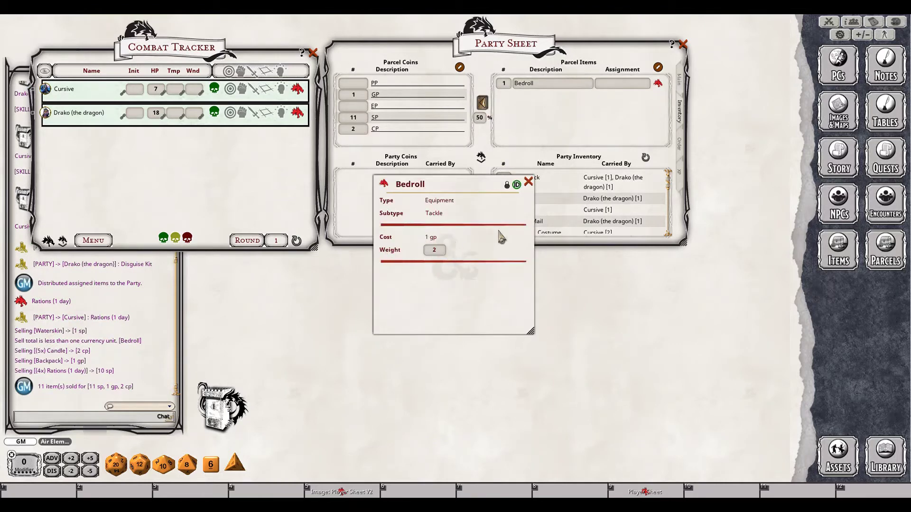
pyautogui.click(528, 183)
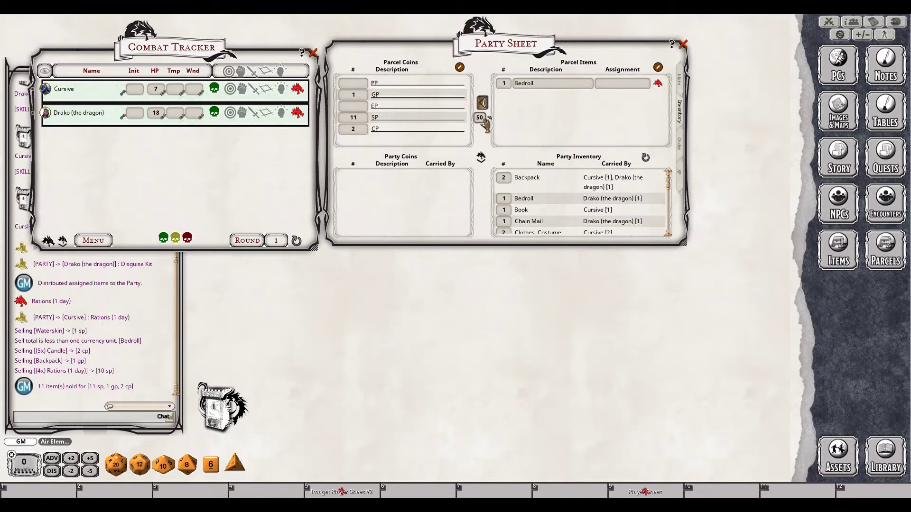
# Distribute the parcel coins across the party and look through the party inventory.
pyautogui.click(482, 159)
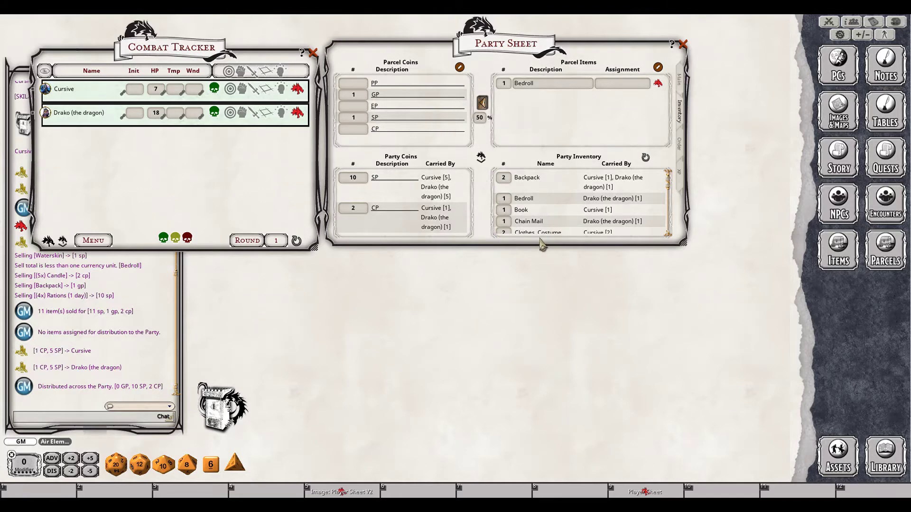
pyautogui.scroll(-5, 559, 218)
pyautogui.scroll(5, 560, 218)
# Award the party the XP for the Passby Objects 1, Passby Objects 2 and Book and Statues encounters.
pyautogui.click(683, 173)
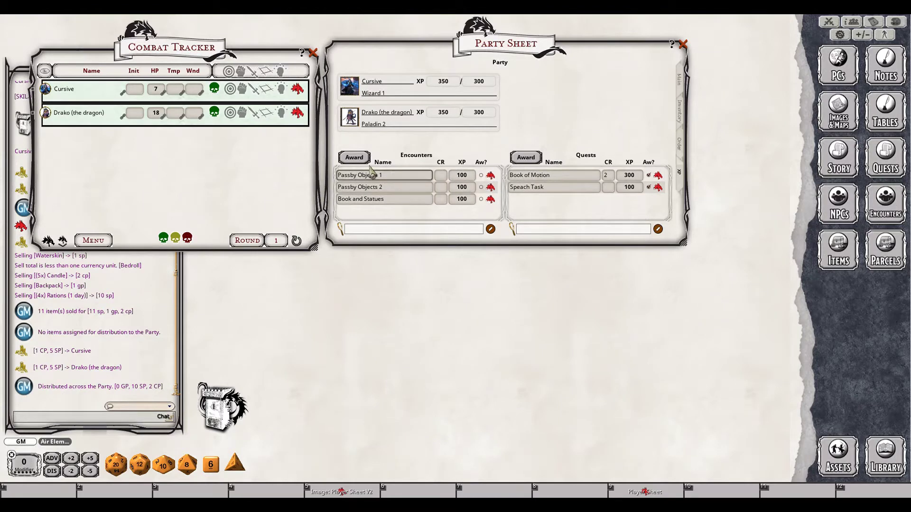
pyautogui.click(354, 157)
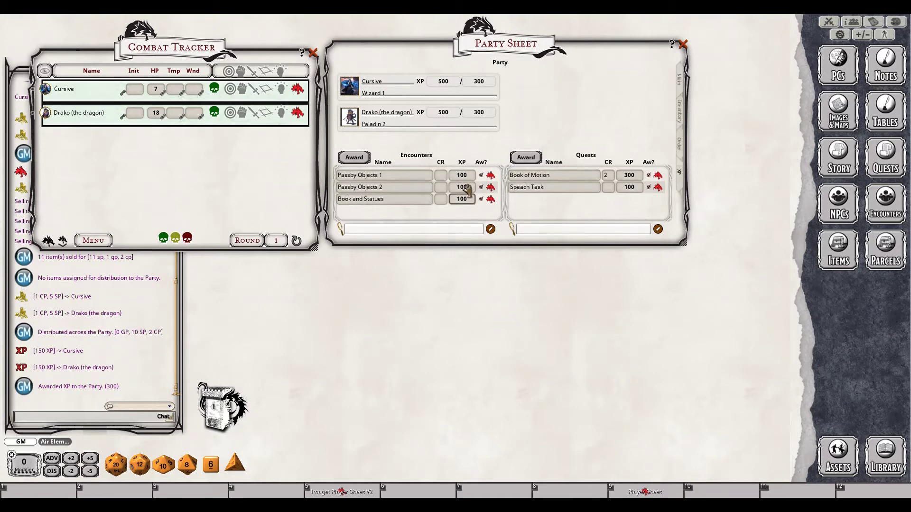
# Set Drako (the dragon)'s XP to 350 in the class and level details.
pyautogui.doubleClick(351, 124)
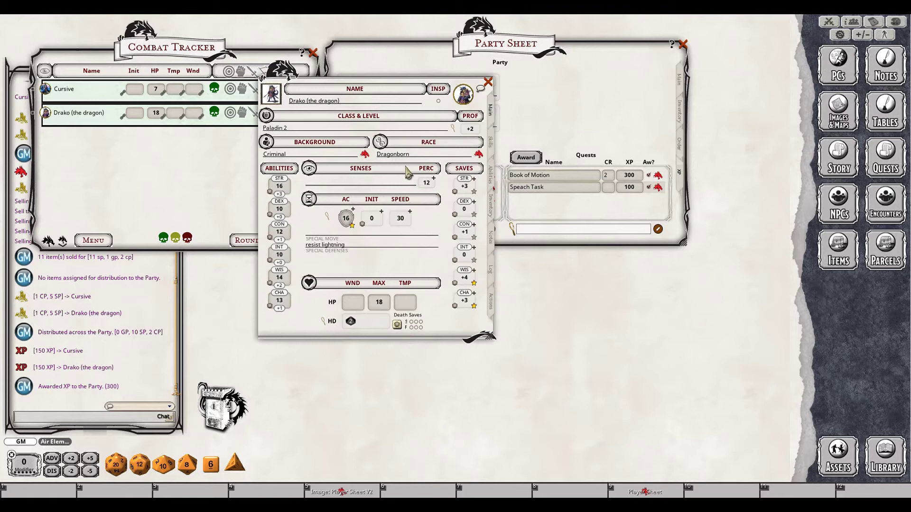
pyautogui.click(454, 132)
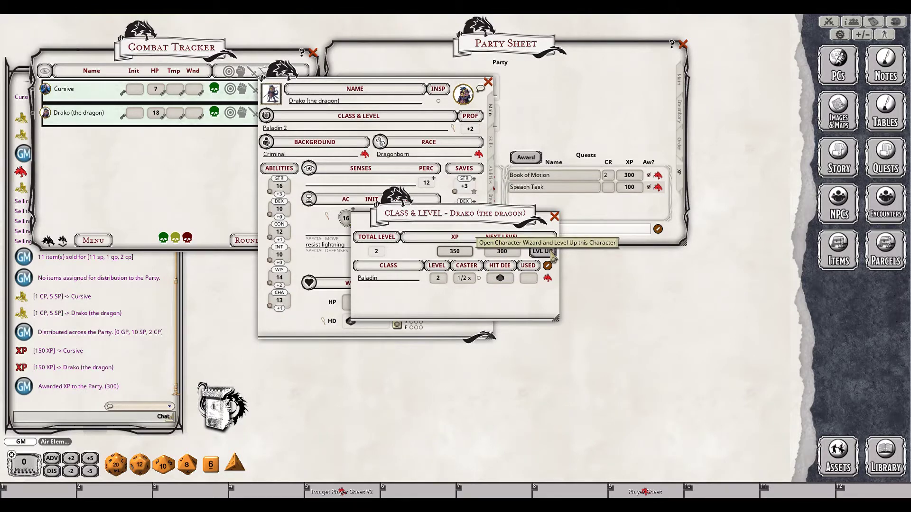
pyautogui.click(554, 216)
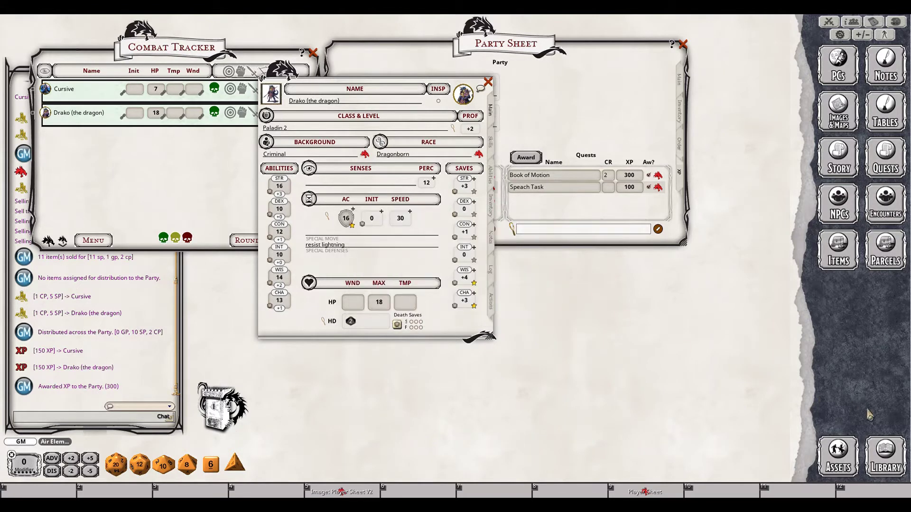
# Try to add the Paladin class to Drako (the dragon)'s sheet from the Library's Classes list, then close the list and sheet.
pyautogui.click(884, 467)
pyautogui.click(609, 160)
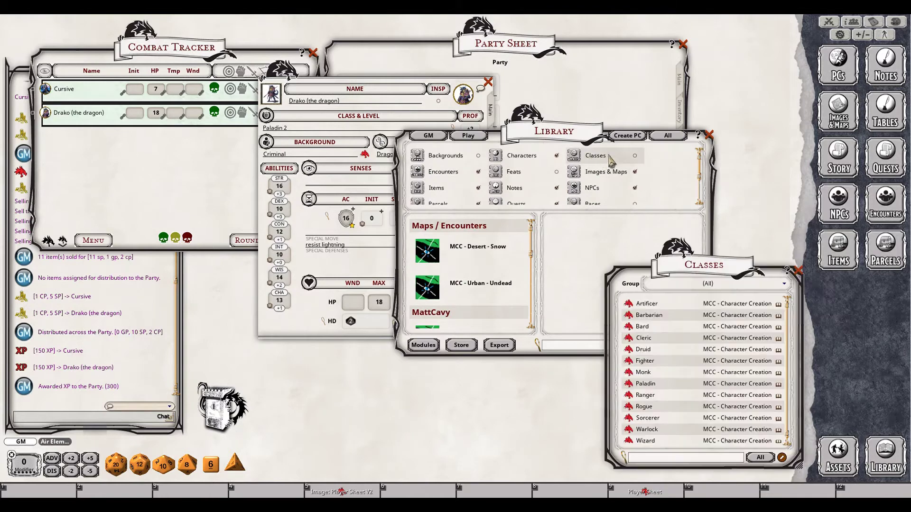
pyautogui.click(709, 135)
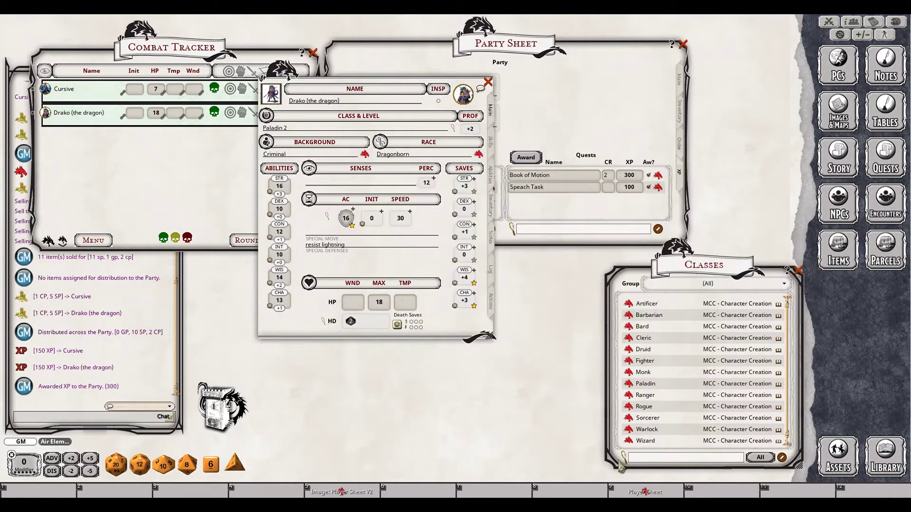
pyautogui.moveTo(631, 384); pyautogui.dragTo(361, 190)
pyautogui.click(653, 262)
pyautogui.click(798, 270)
pyautogui.click(488, 82)
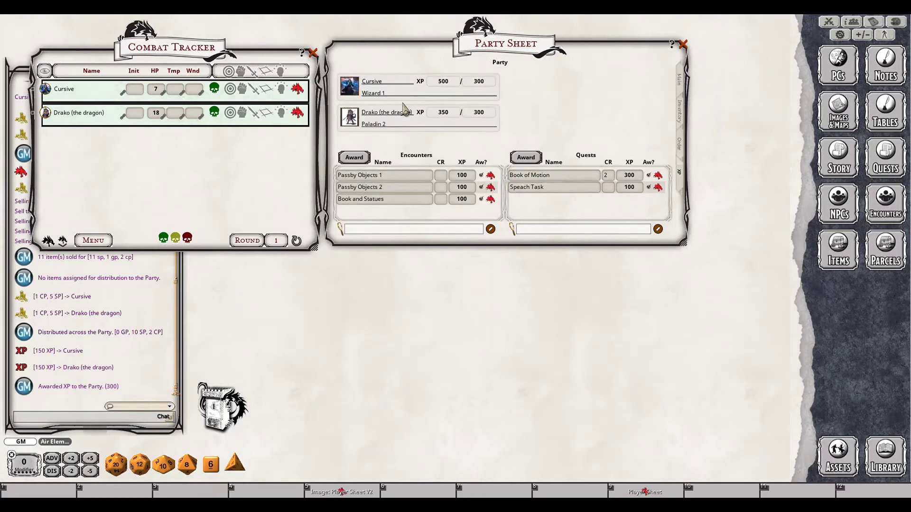
# Set Cursive's XP to 350 in the class and level details, then close the character sheet.
pyautogui.click(357, 93)
pyautogui.click(576, 176)
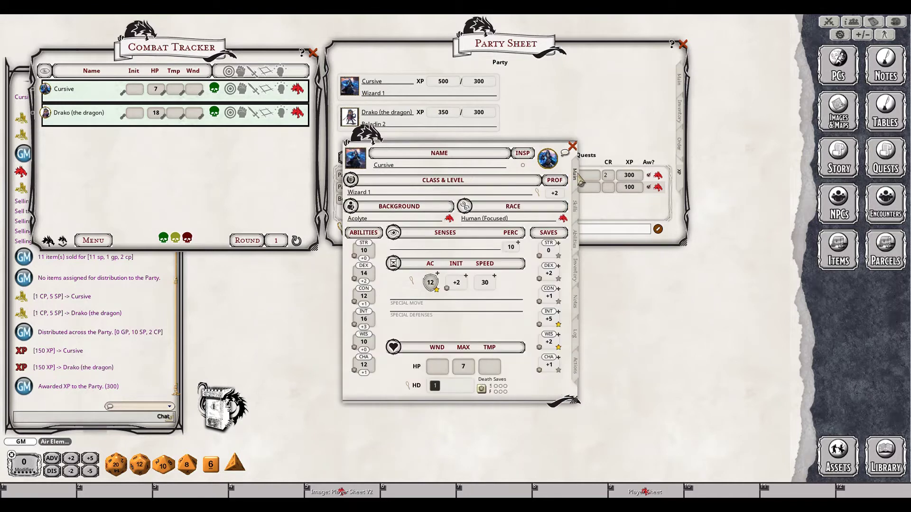
pyautogui.click(538, 192)
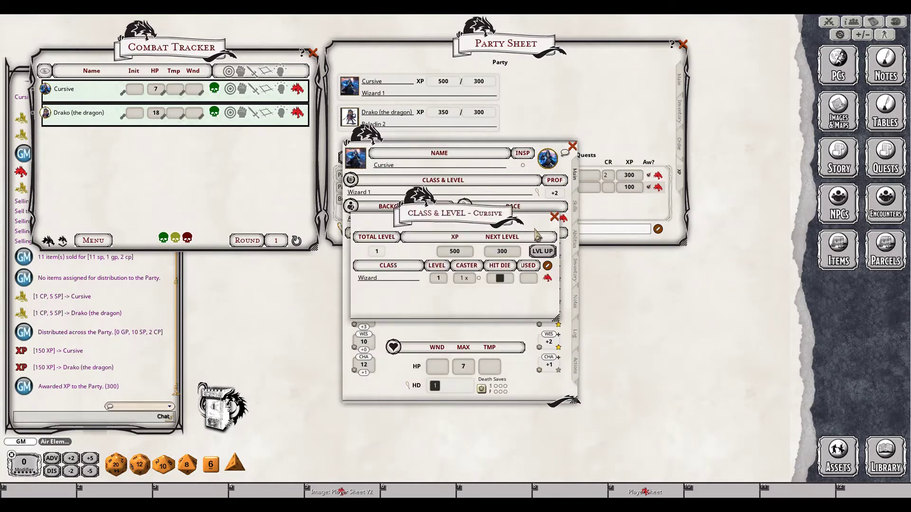
pyautogui.click(467, 253)
pyautogui.write('350')
pyautogui.click(556, 216)
pyautogui.click(573, 146)
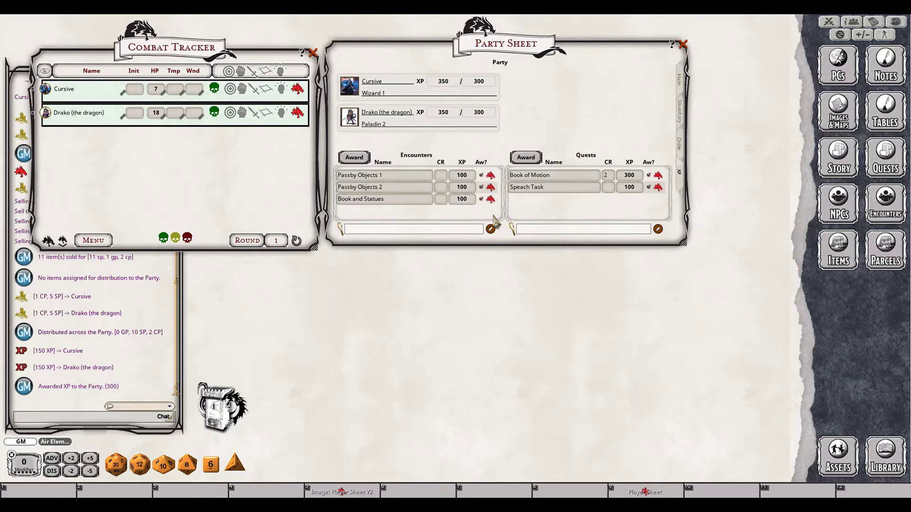
# Review the AP Newton story entry 1.00 Table Contents, then open 1.11 Scene 4: Conclusion beside the Party Sheet.
pyautogui.click(838, 162)
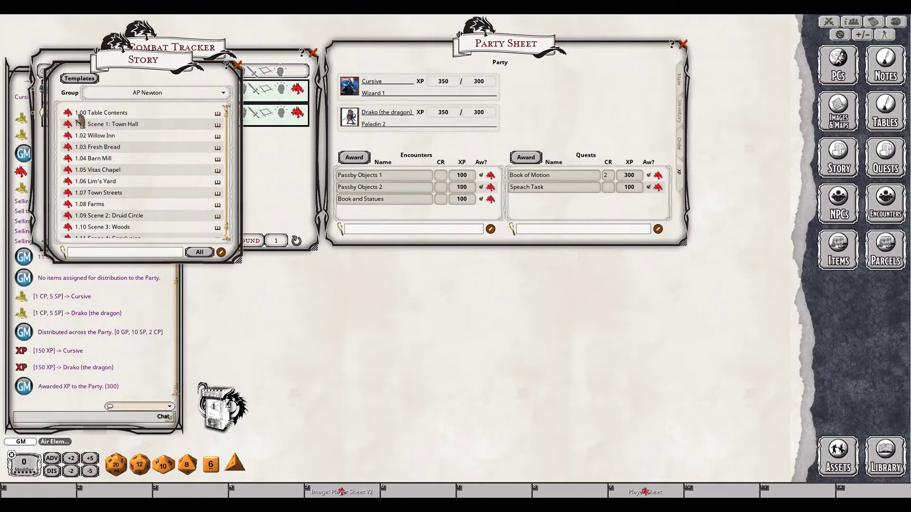
pyautogui.click(99, 112)
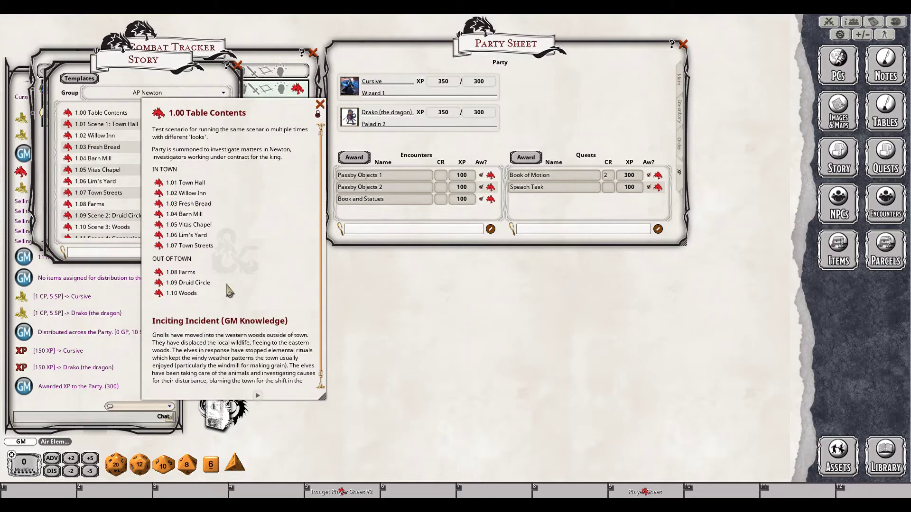
pyautogui.click(320, 104)
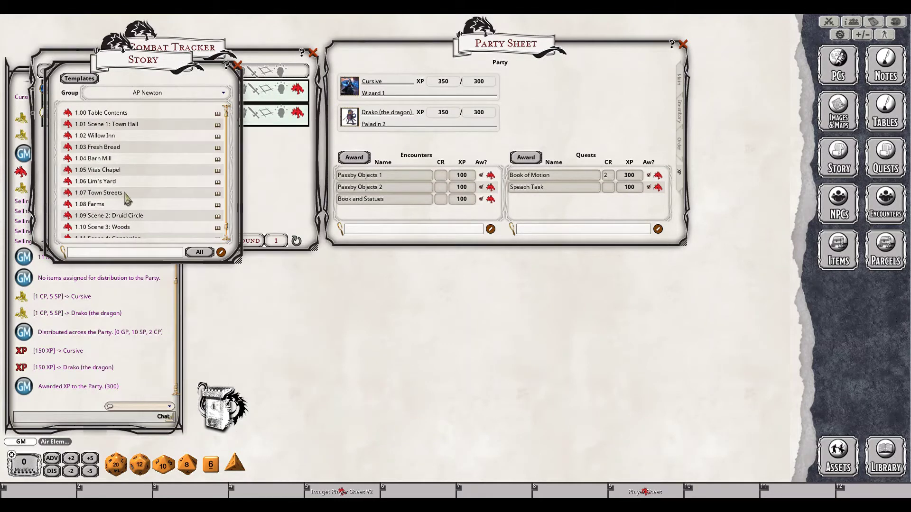
pyautogui.scroll(-1, 140, 194)
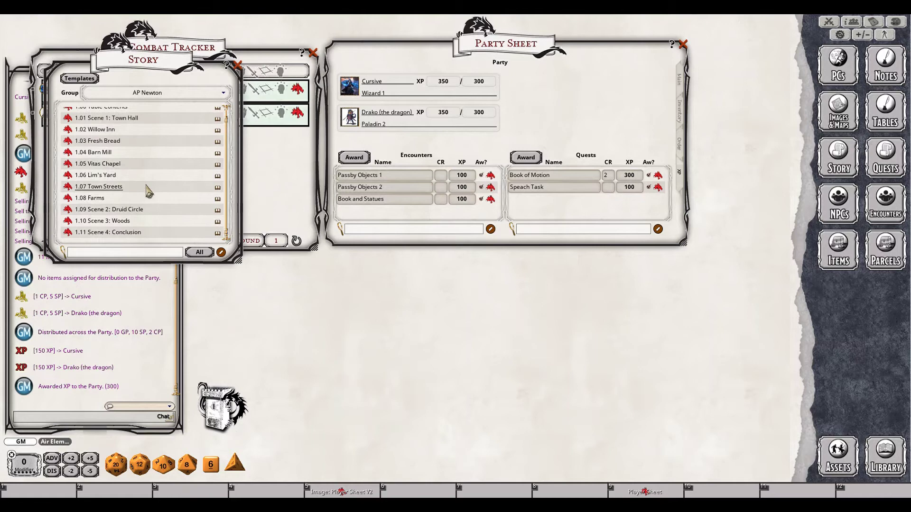
pyautogui.click(135, 233)
pyautogui.moveTo(400, 256); pyautogui.dragTo(180, 256)
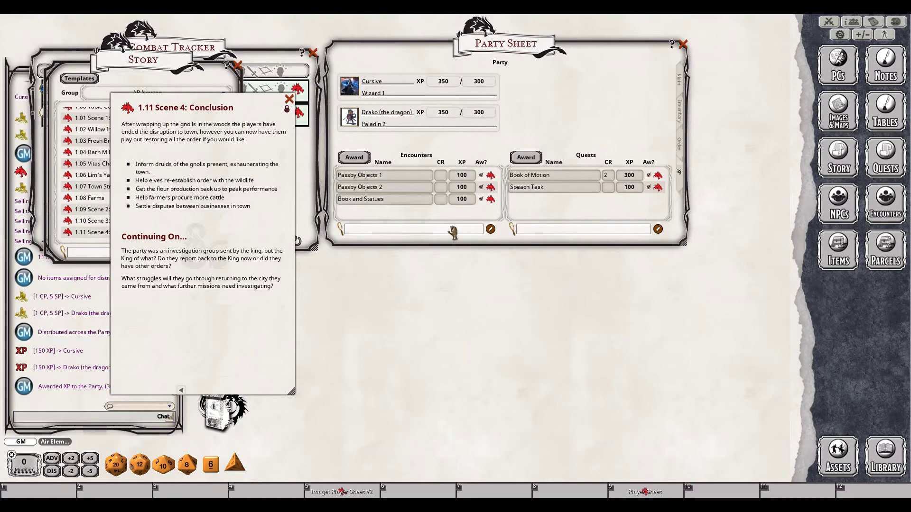
# Delete the Book of Motion and Speach Task quests from the Party Sheet's quest list.
pyautogui.click(658, 230)
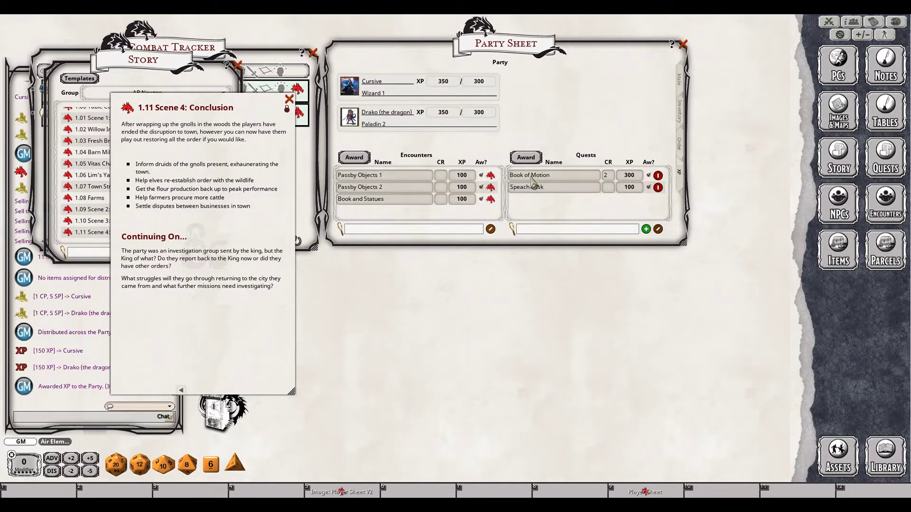
pyautogui.click(658, 188)
pyautogui.click(658, 175)
# Delete all three encounters from the Party Sheet's encounter list and close the Conclusion story entry.
pyautogui.click(490, 229)
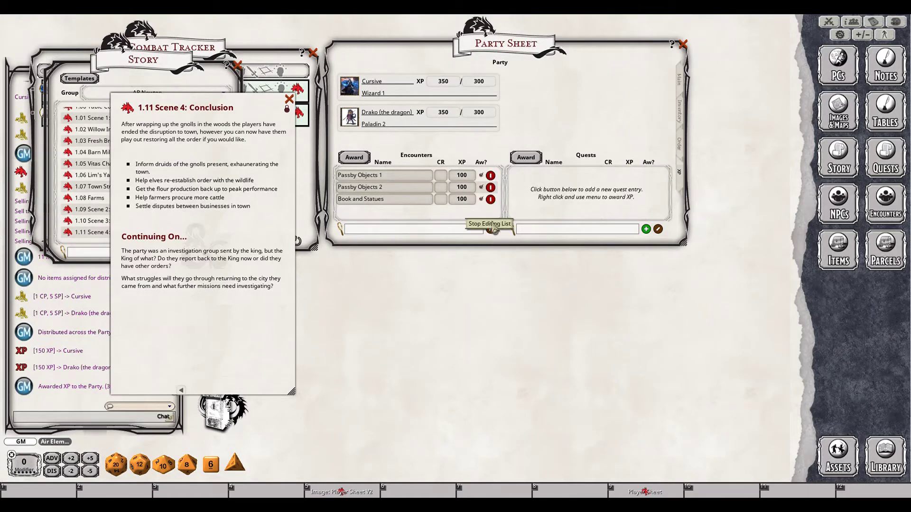
pyautogui.click(491, 199)
pyautogui.click(491, 187)
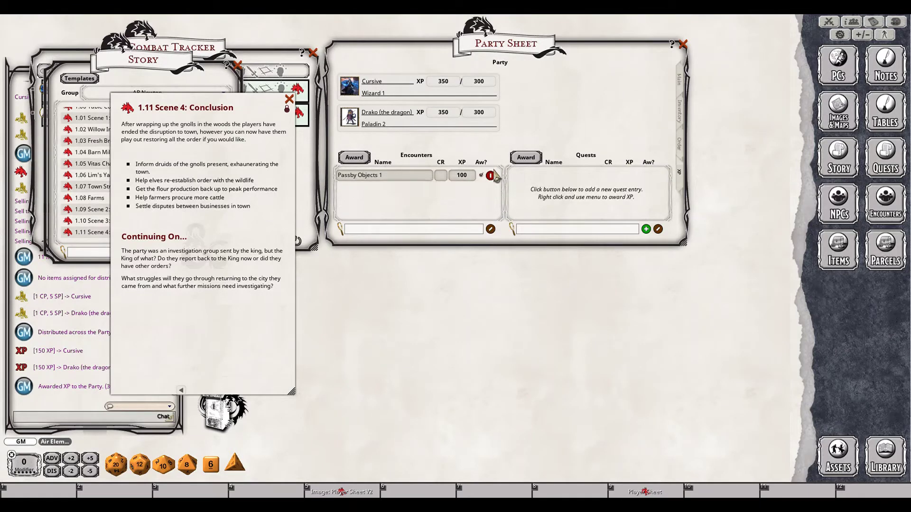
pyautogui.click(491, 176)
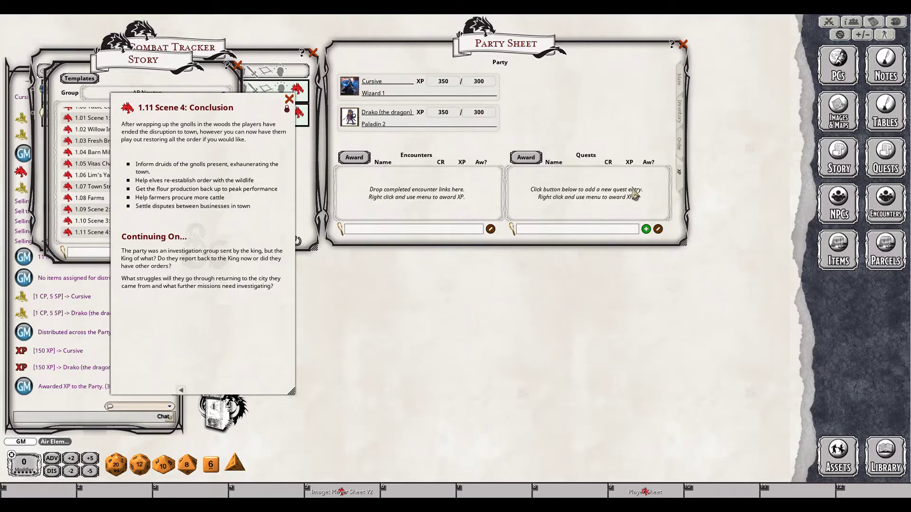
pyautogui.click(289, 100)
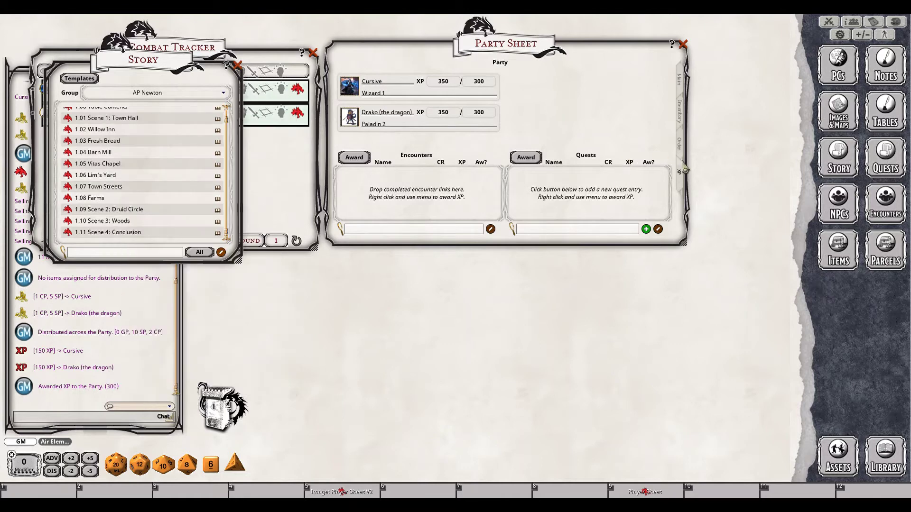
# Place Cursive's and Drako's tokens in the Party Sheet's marching formation and set the watch order to Drako 1, Cursive 2.
pyautogui.click(686, 141)
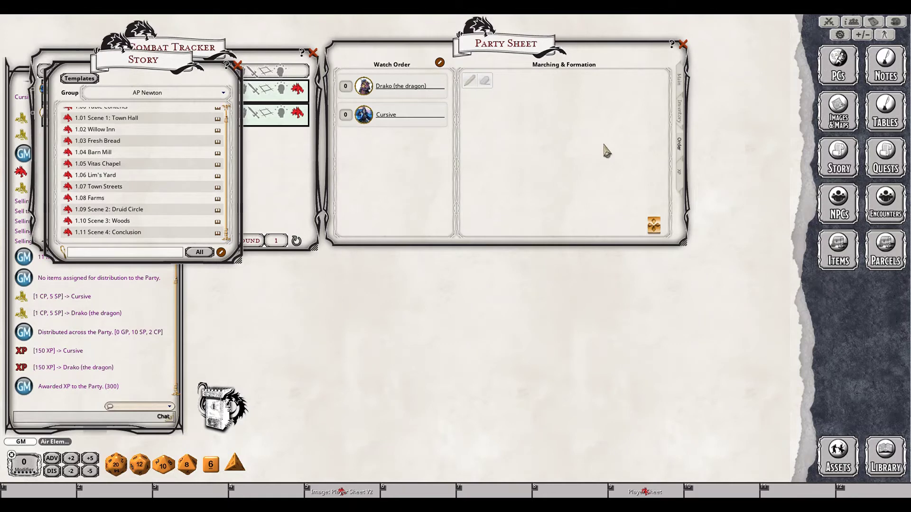
pyautogui.moveTo(374, 116); pyautogui.dragTo(543, 152)
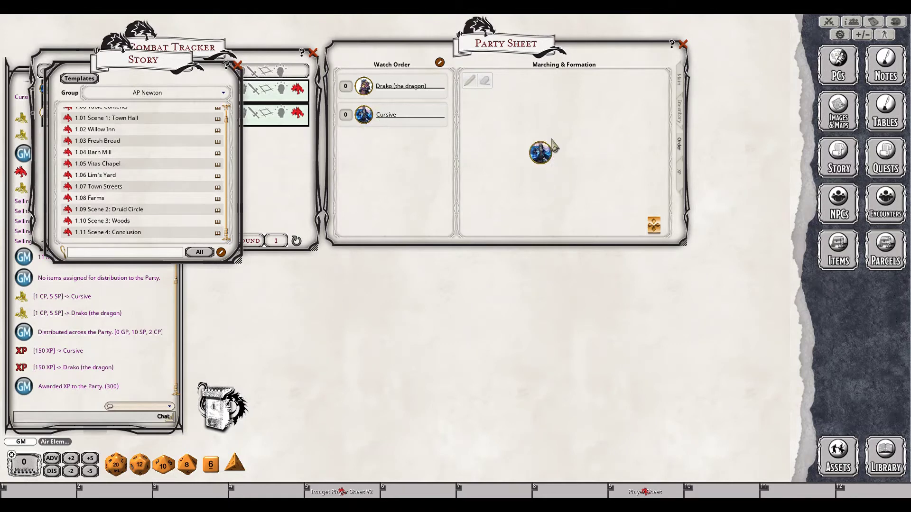
pyautogui.moveTo(364, 87); pyautogui.dragTo(562, 161)
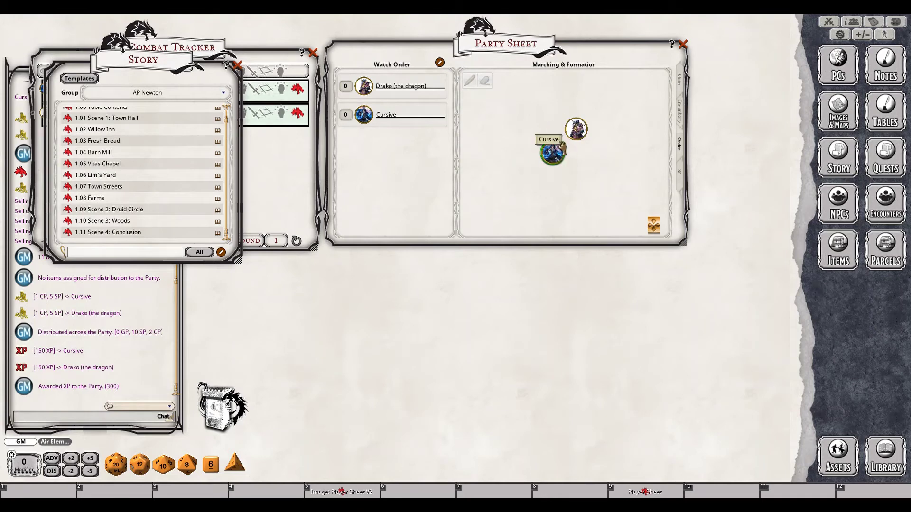
pyautogui.scroll(1, 347, 87)
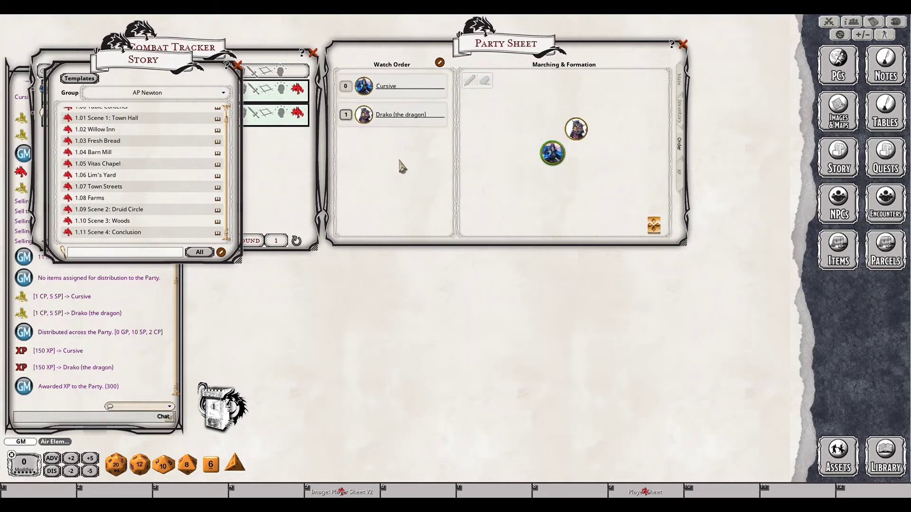
pyautogui.scroll(2, 346, 87)
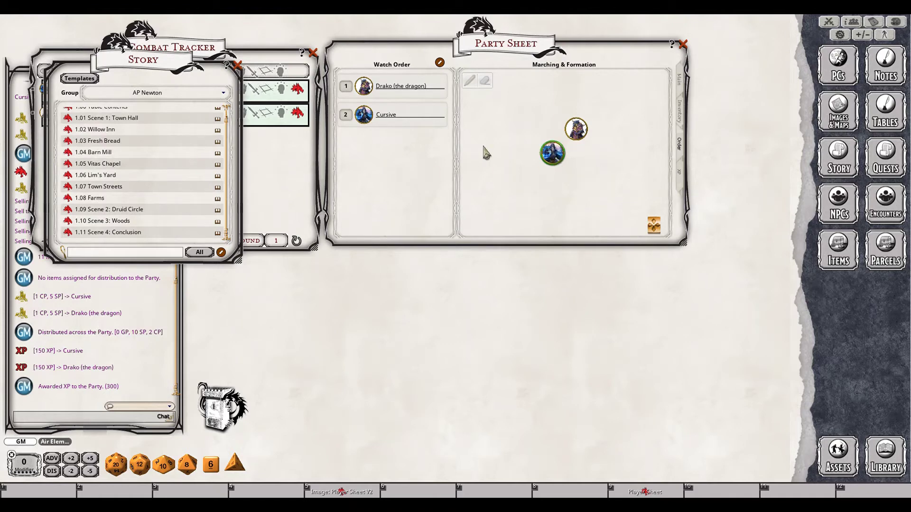
pyautogui.click(686, 81)
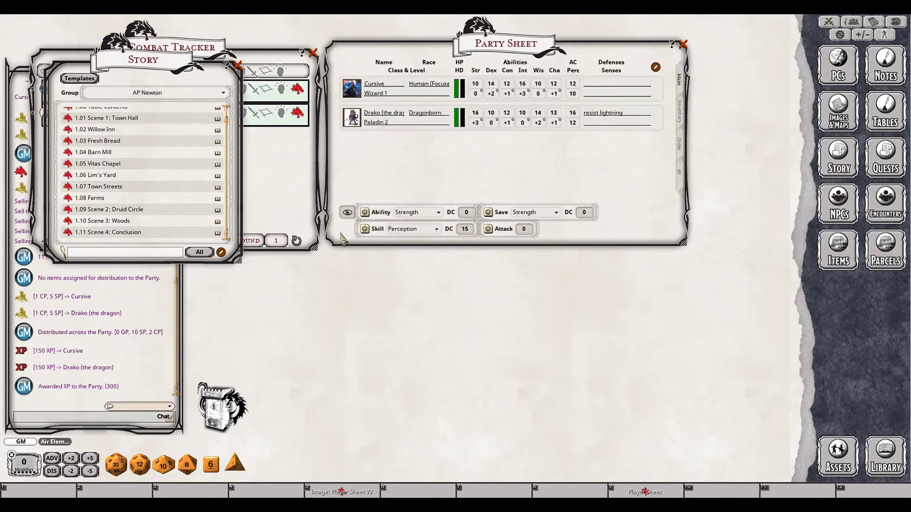
pyautogui.click(370, 229)
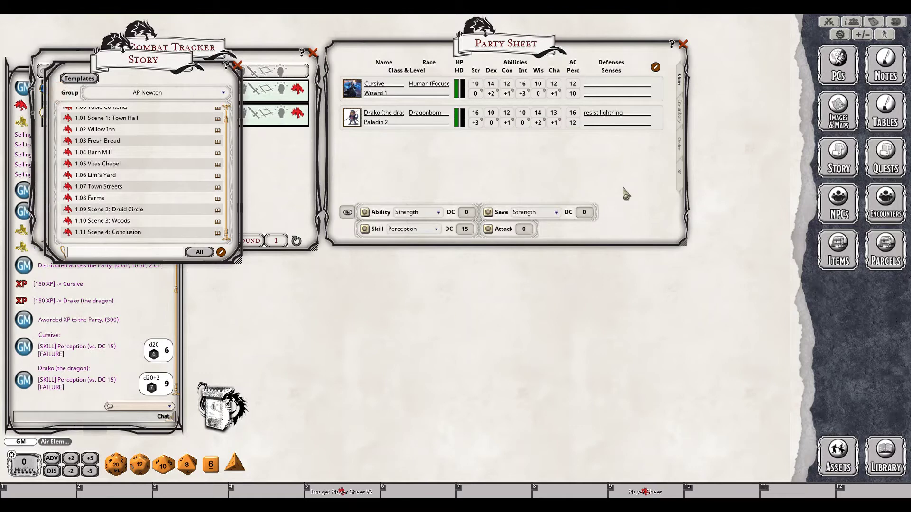
pyautogui.click(683, 147)
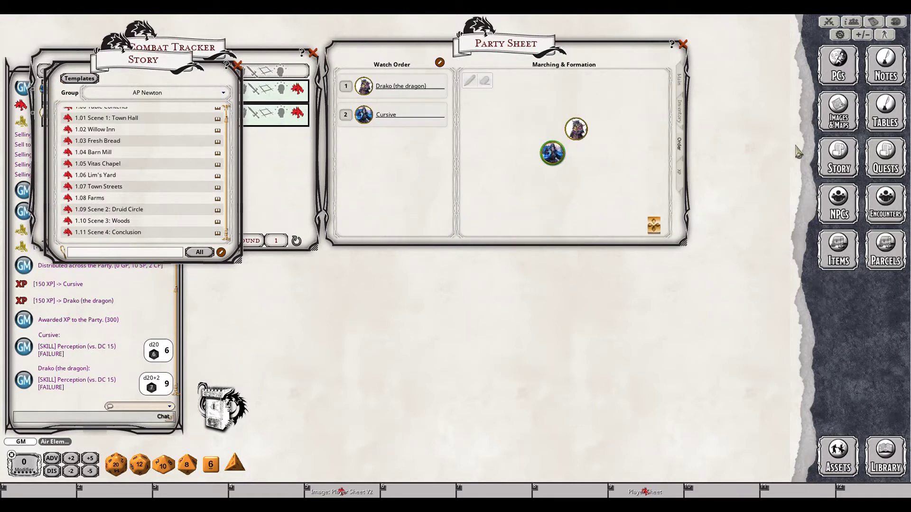
# From story entry 1.00 Table Contents, open 1.10 Scene 3: Woods with its Gnoll Camp encounter and Camp image.
pyautogui.scroll(1, 101, 134)
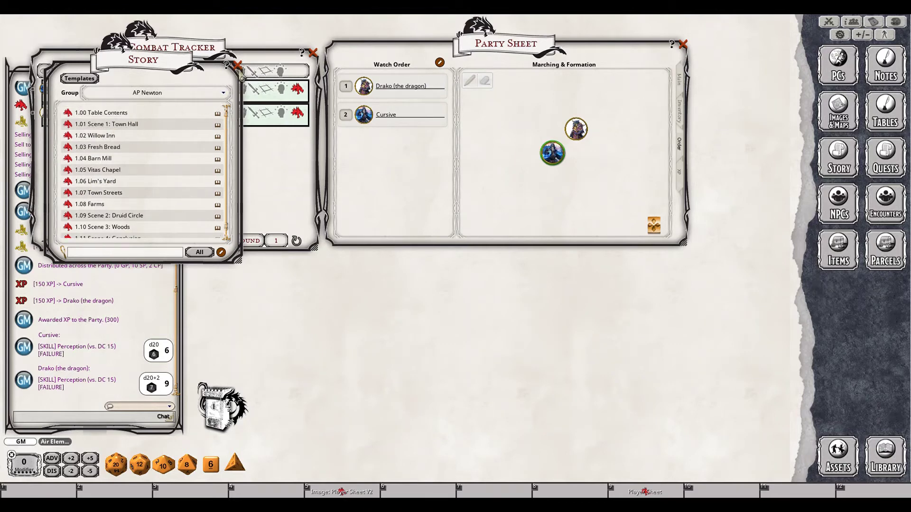
pyautogui.click(101, 113)
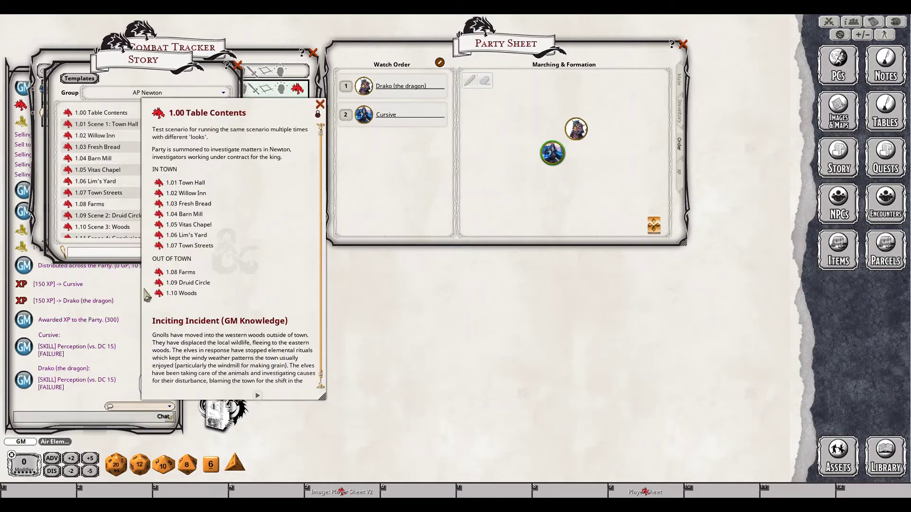
pyautogui.click(160, 294)
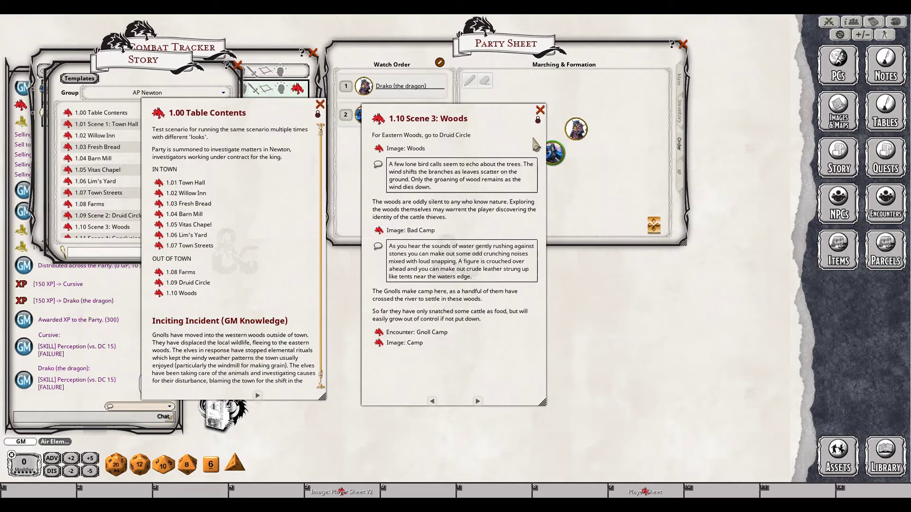
pyautogui.click(383, 334)
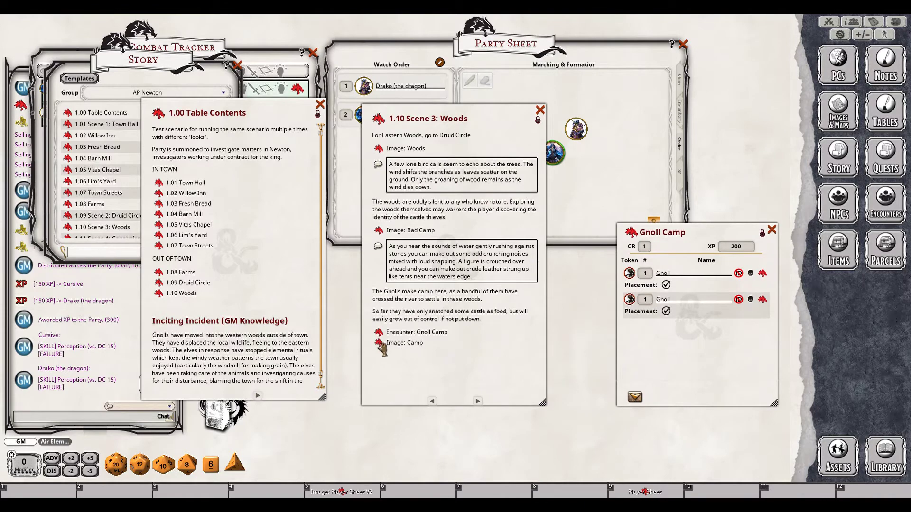
pyautogui.click(379, 343)
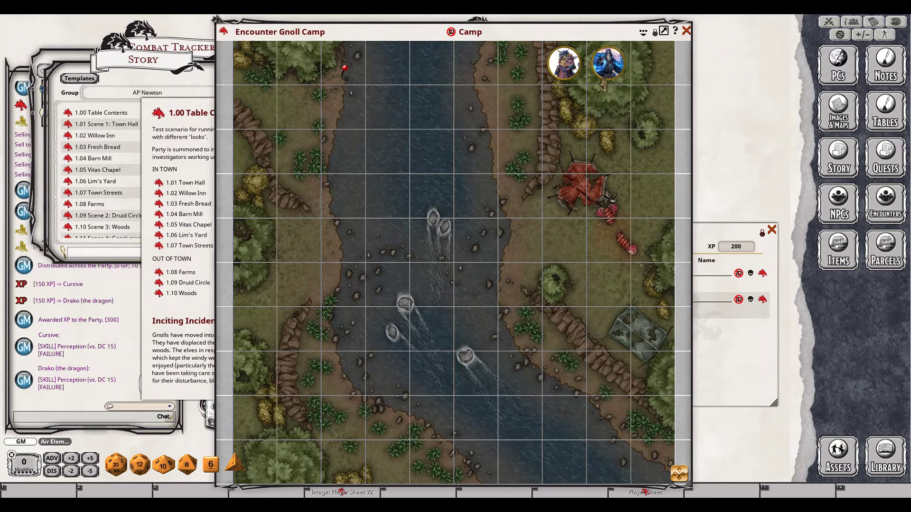
# Move the Cursive and Drako tokens to the river's west bank on the Camp map, then close the map, encounter and both story entries.
pyautogui.moveTo(615, 77); pyautogui.dragTo(308, 298)
pyautogui.moveTo(576, 67); pyautogui.dragTo(353, 244)
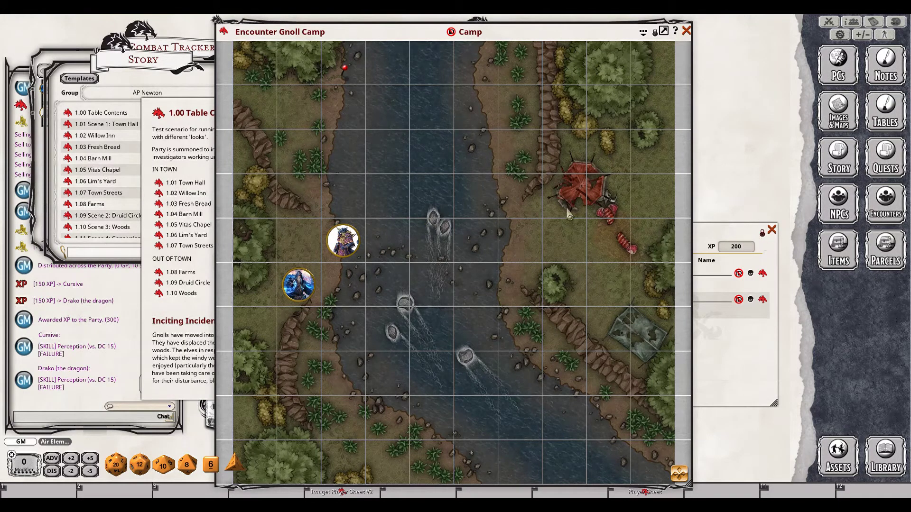
pyautogui.click(687, 31)
pyautogui.click(772, 230)
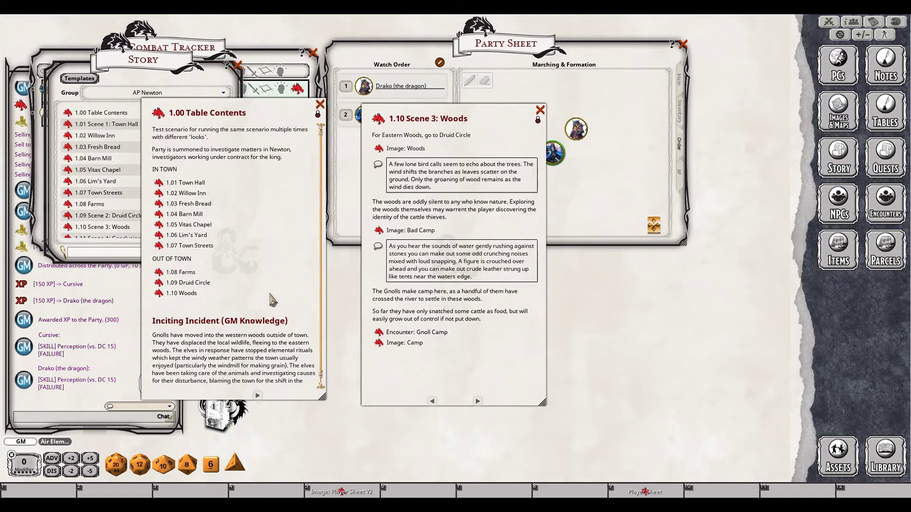
pyautogui.click(320, 104)
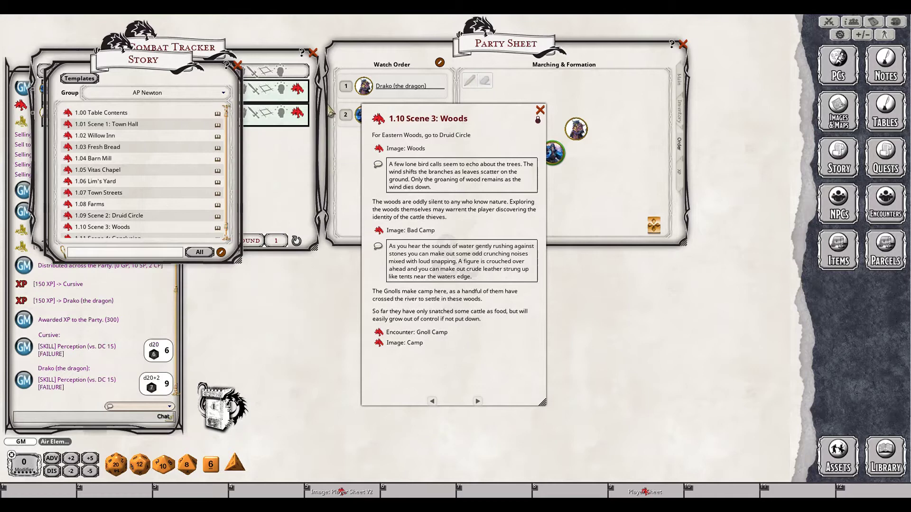
pyautogui.click(540, 109)
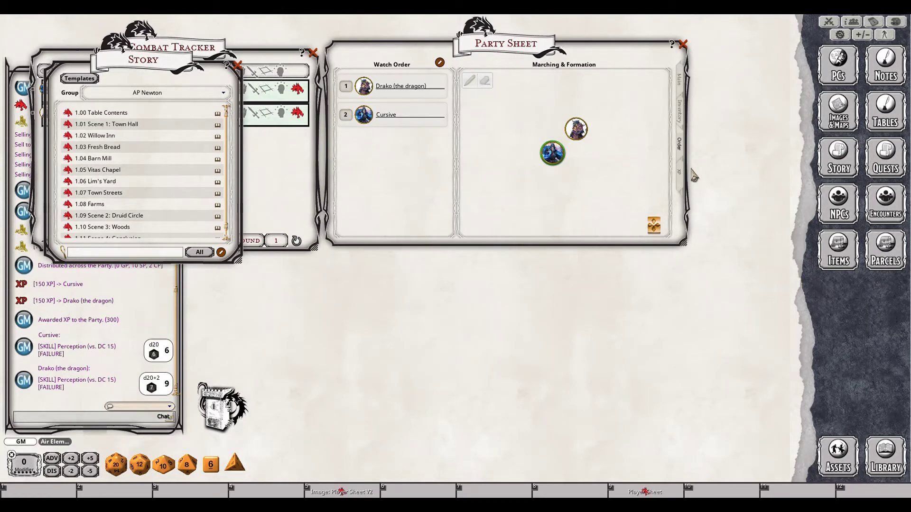
# Review the party's main stats and Cursive's character sheet, closing the Story list, character sheet, Combat Tracker and Party Sheet.
pyautogui.click(683, 81)
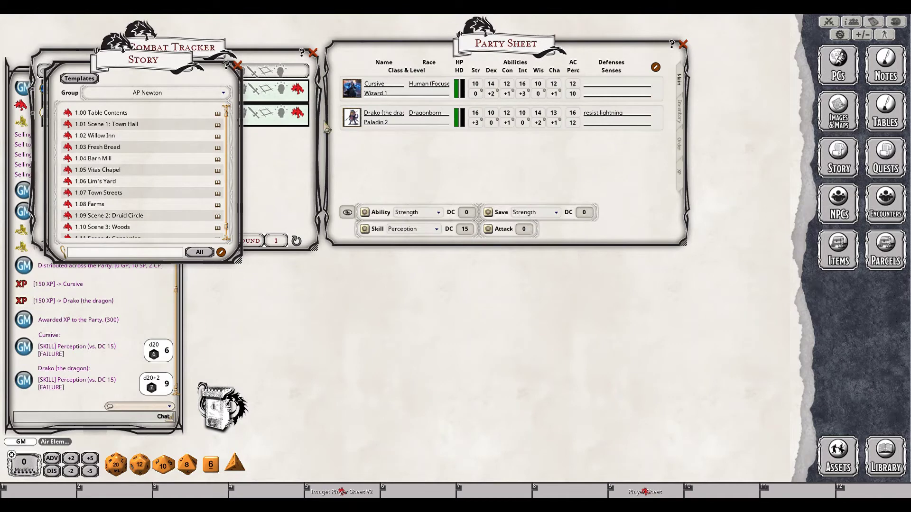
pyautogui.click(238, 64)
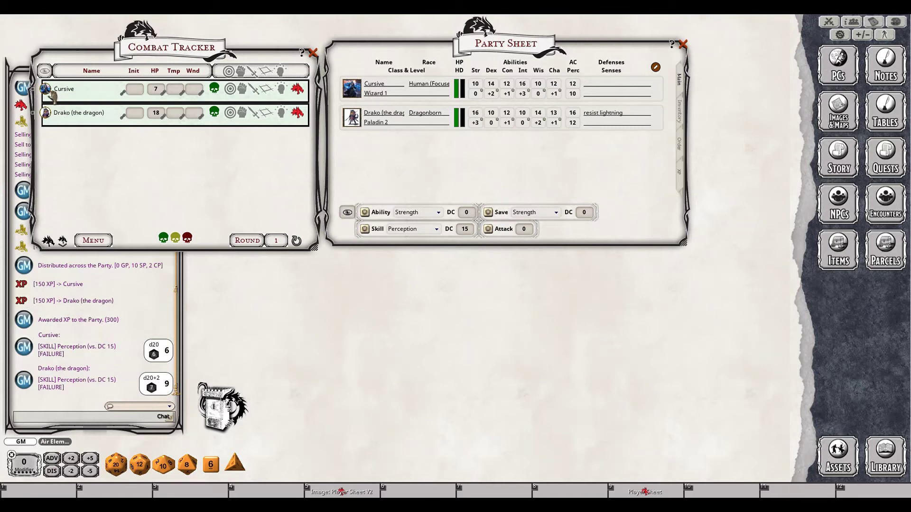
pyautogui.click(300, 91)
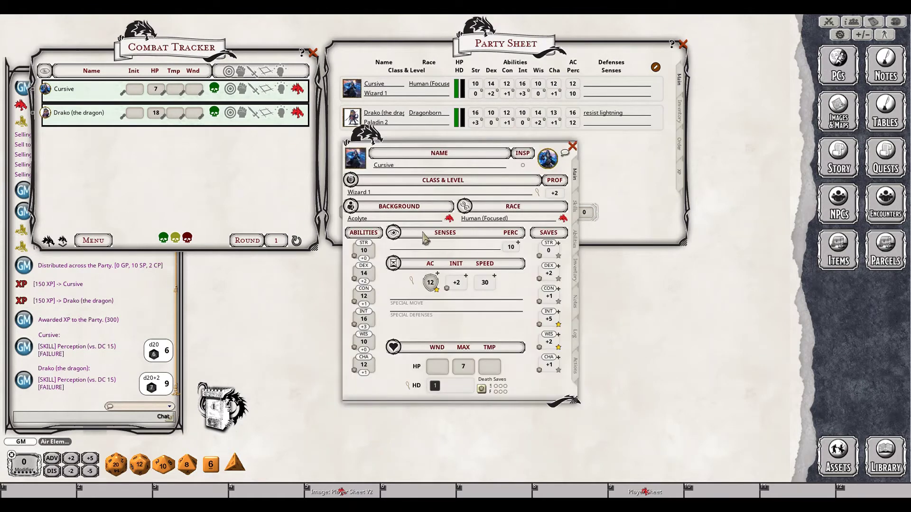
pyautogui.moveTo(157, 379); pyautogui.dragTo(259, 412)
pyautogui.click(573, 146)
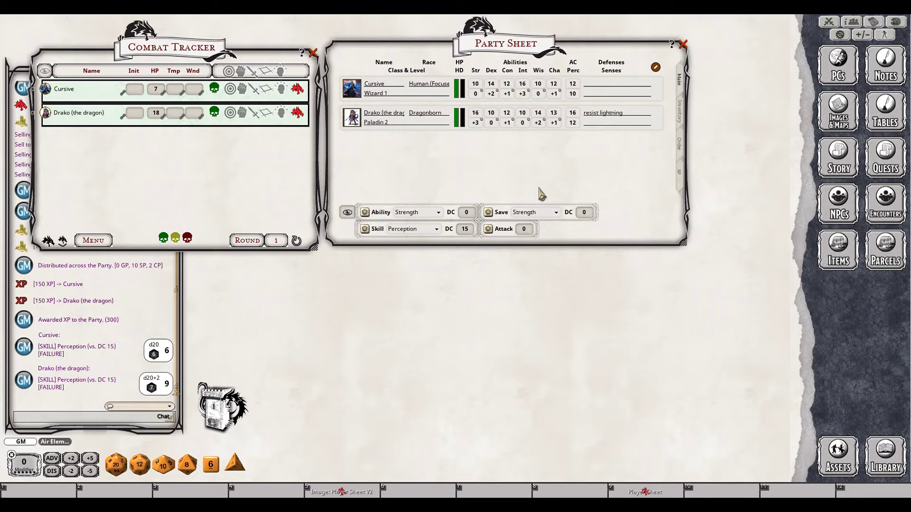
pyautogui.click(313, 52)
pyautogui.click(686, 47)
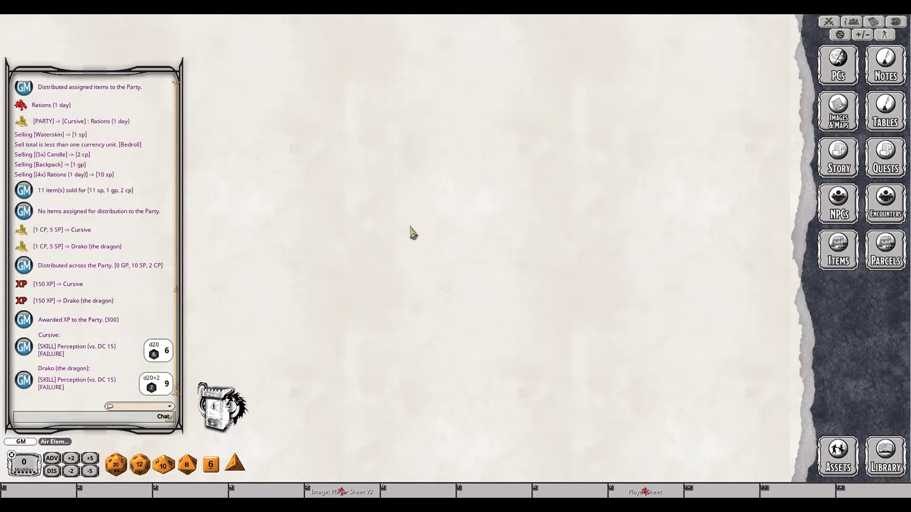
# Filter the Encounters list to the AP Newton group, open the Gnoll Camp encounter, and close the list.
pyautogui.click(902, 202)
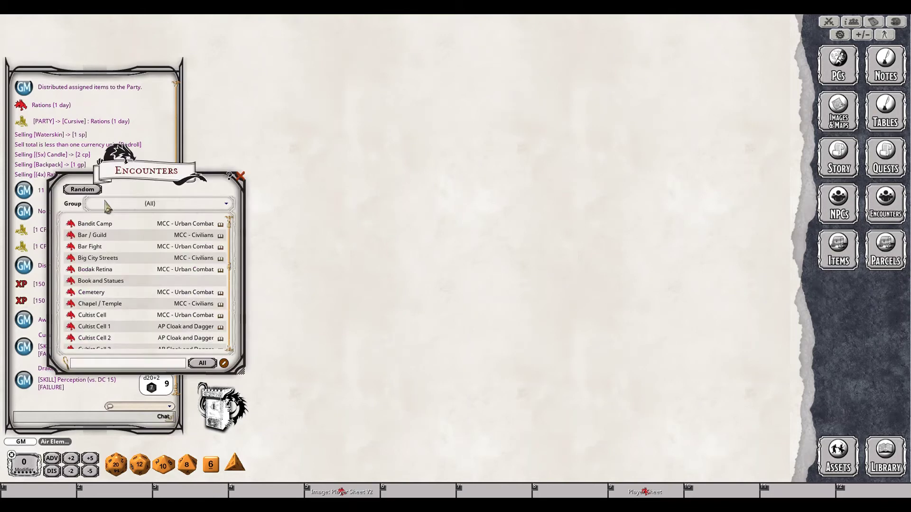
pyautogui.moveTo(147, 199); pyautogui.dragTo(397, 151)
pyautogui.click(396, 148)
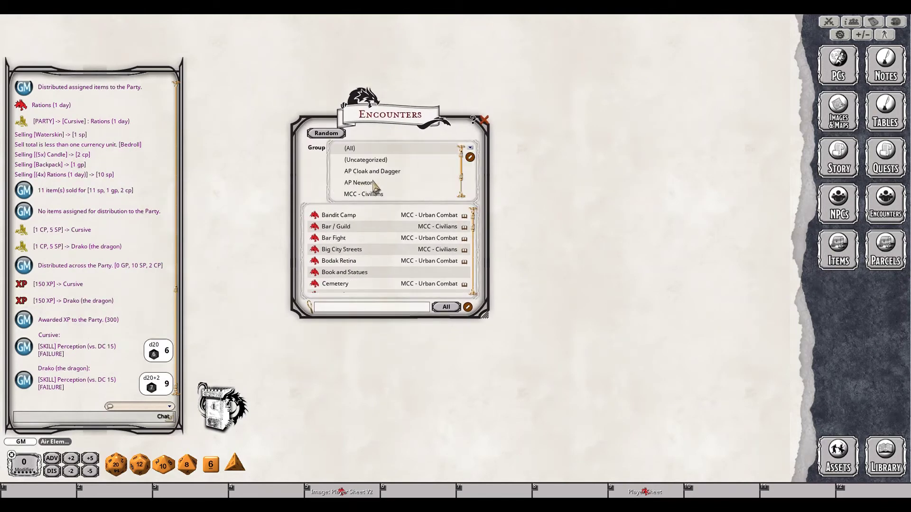
pyautogui.click(373, 181)
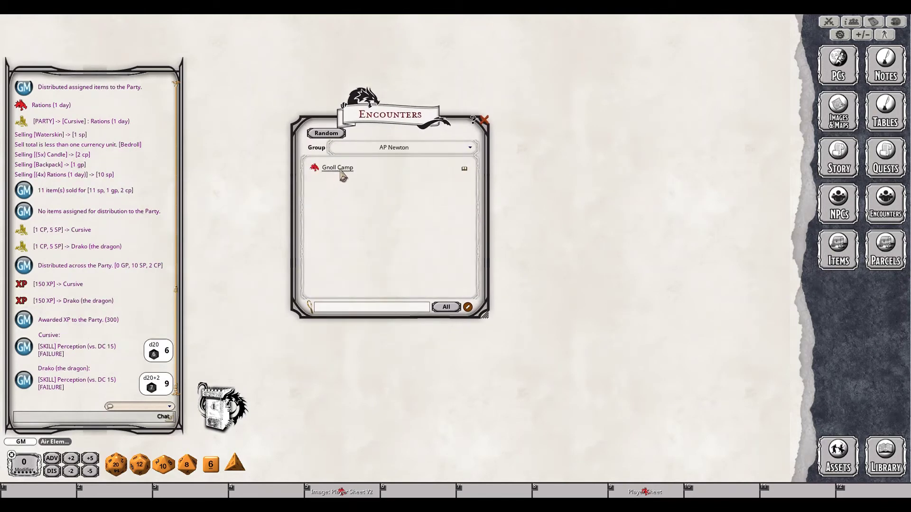
pyautogui.click(338, 168)
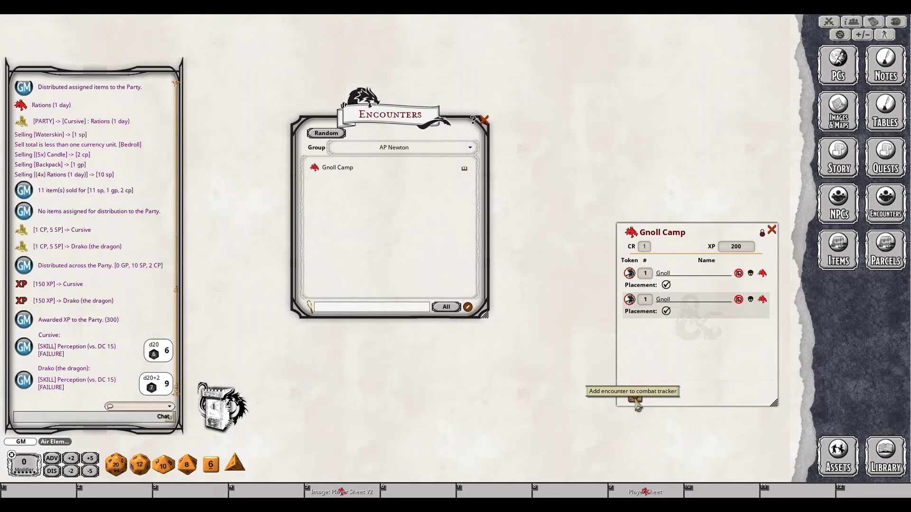
pyautogui.click(485, 120)
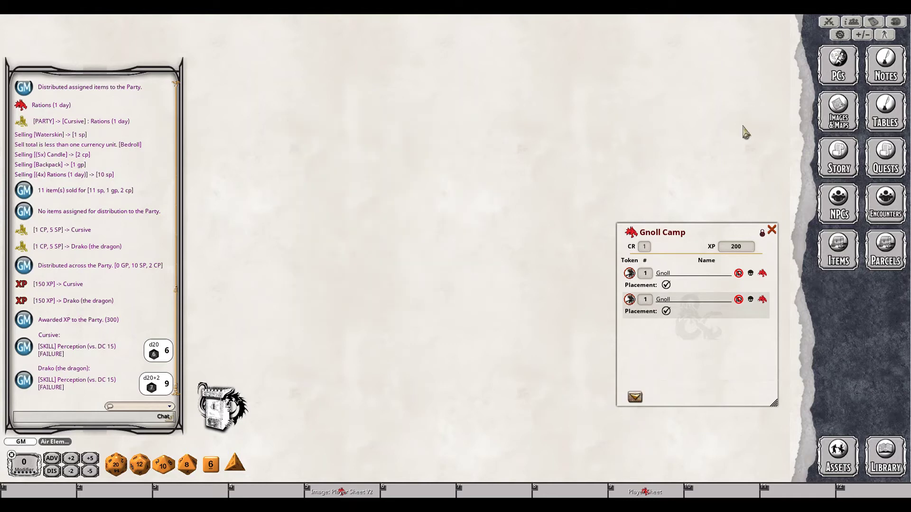
# Open the Combat Tracker and add the Gnoll Camp encounter to it twice.
pyautogui.click(826, 23)
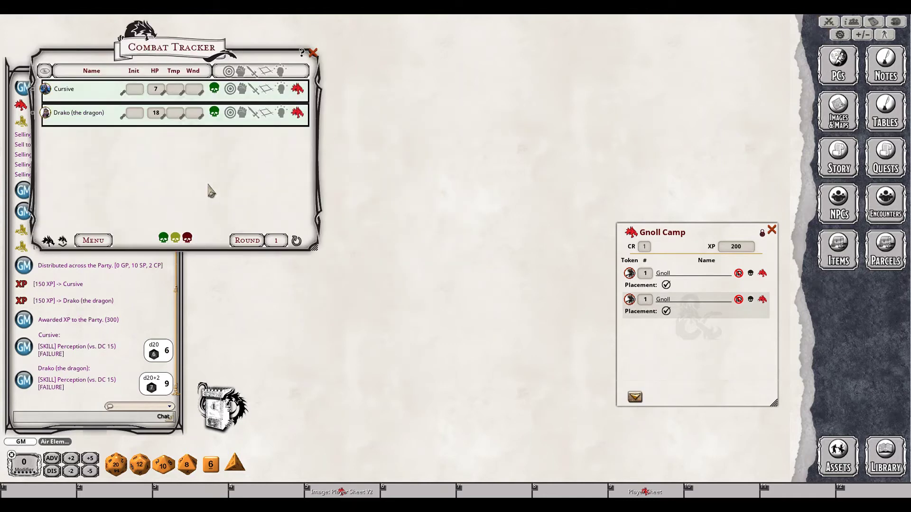
pyautogui.click(635, 398)
pyautogui.click(638, 402)
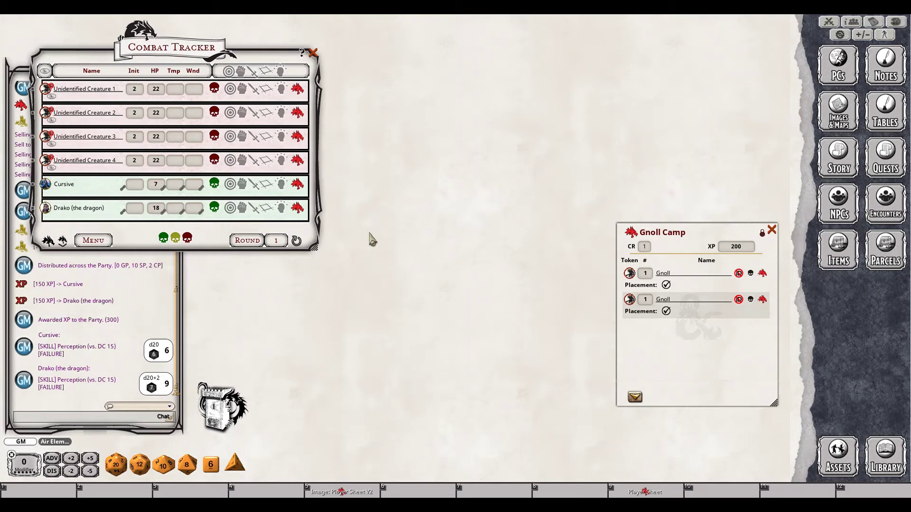
# Delete Unidentified Creature 4 from the Combat Tracker, then remove the remaining hostile creatures with Delete Only Foes.
pyautogui.rightClick(99, 166)
pyautogui.click(66, 187)
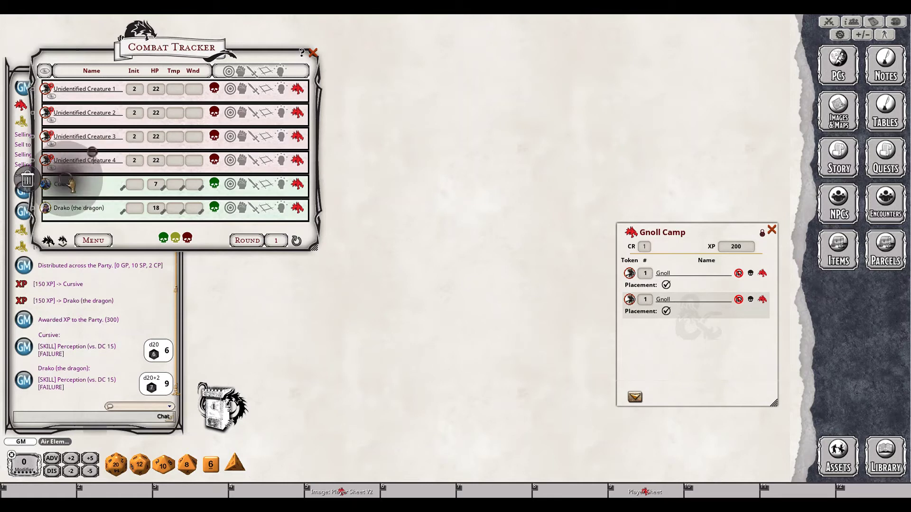
pyautogui.click(24, 185)
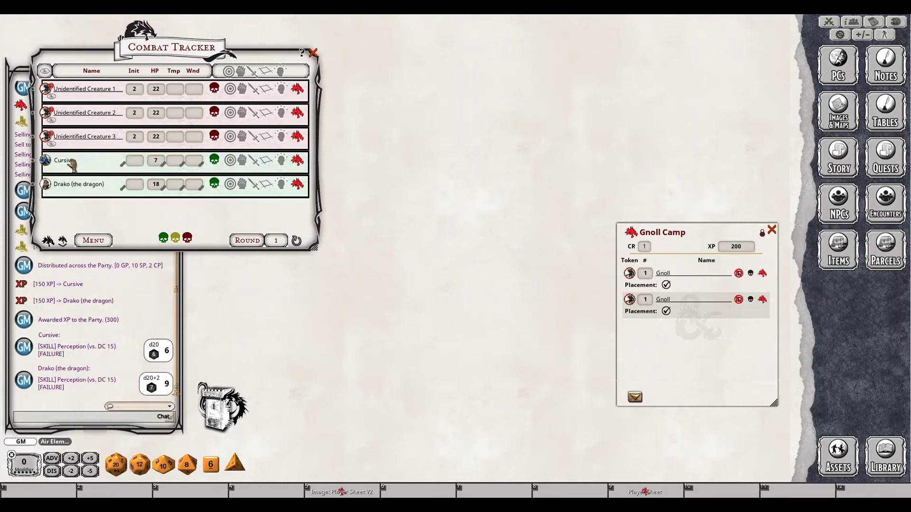
pyautogui.rightClick(88, 238)
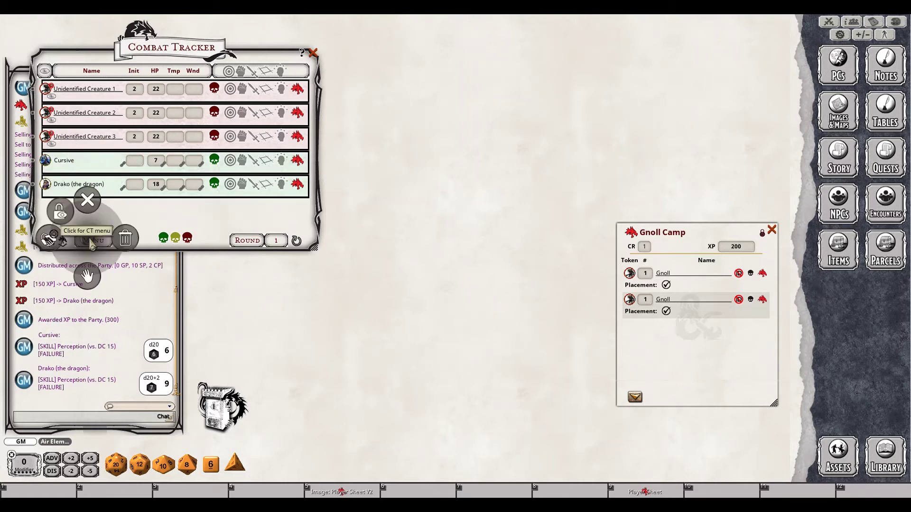
pyautogui.click(126, 239)
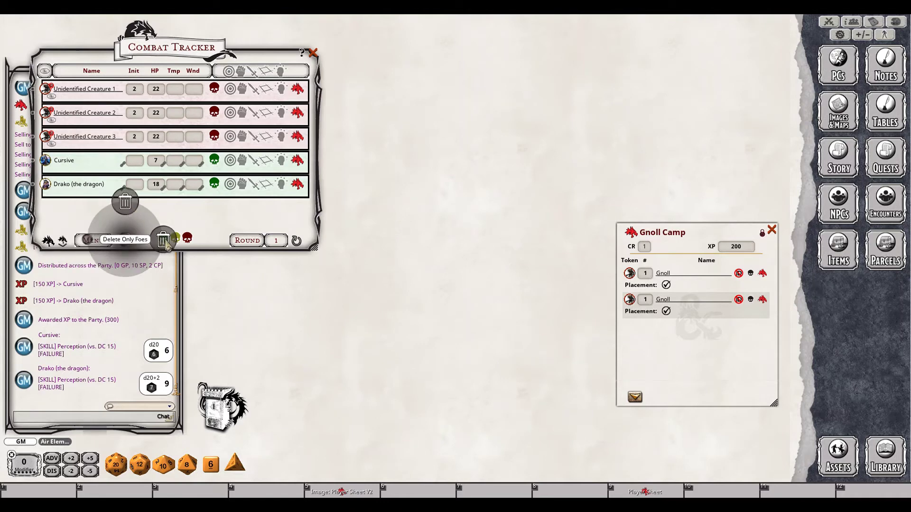
pyautogui.click(164, 240)
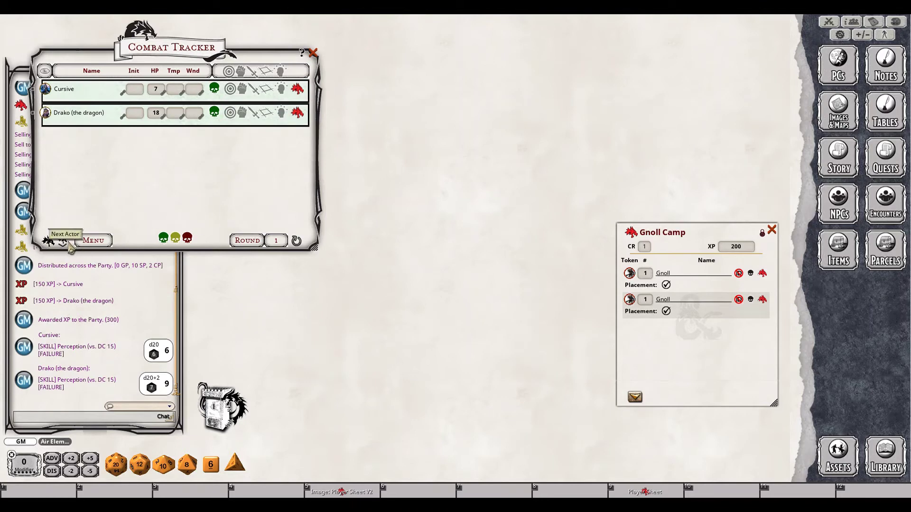
# Open the Encounter Gnoll Camp map from the AP Newton group of Images & Maps, and close the list.
pyautogui.click(838, 114)
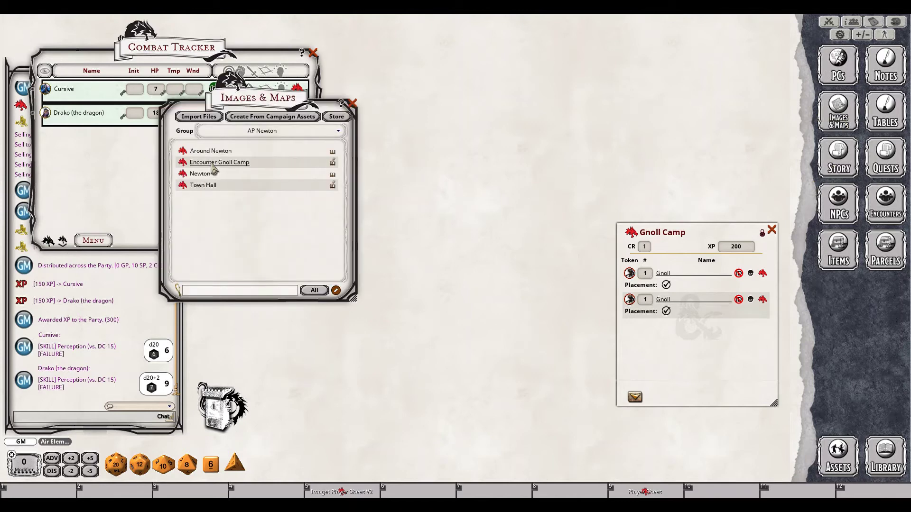
pyautogui.click(211, 163)
pyautogui.click(178, 129)
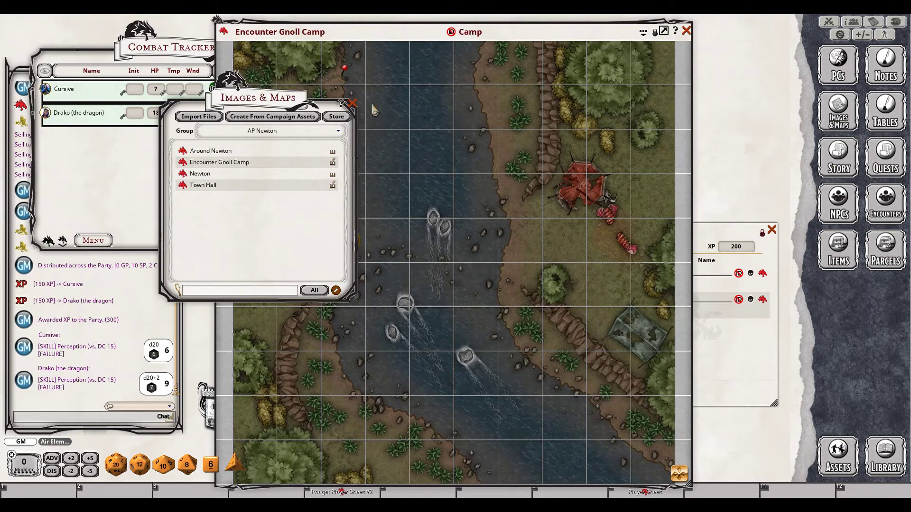
pyautogui.click(353, 104)
# Add the Gnoll Camp encounter to the Combat Tracker so its gnolls are placed on the map, and close the encounter.
pyautogui.click(752, 233)
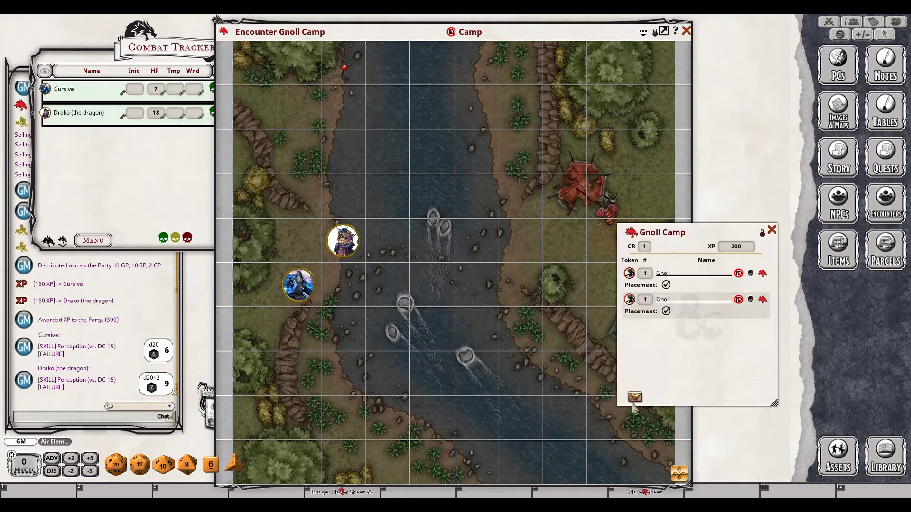
pyautogui.click(635, 397)
pyautogui.click(772, 230)
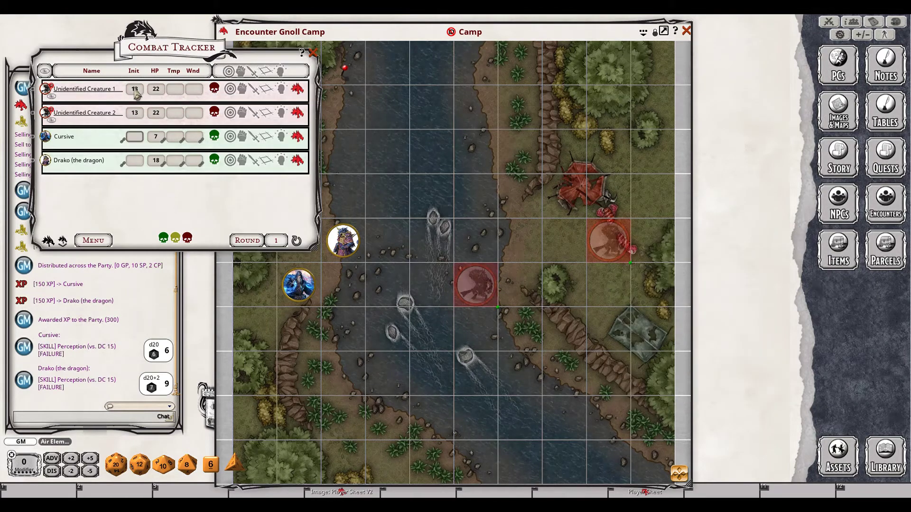
# Shrink the Encounter Gnoll Camp map window, place it beside the Combat Tracker, and fit the whole map inside it.
pyautogui.moveTo(435, 142); pyautogui.dragTo(507, 137)
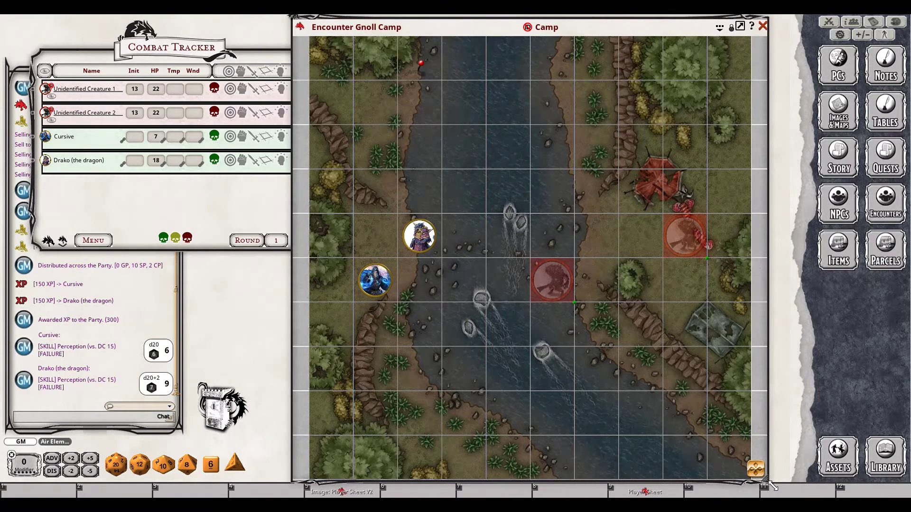
pyautogui.moveTo(773, 486); pyautogui.dragTo(640, 366)
pyautogui.moveTo(492, 195); pyautogui.dragTo(504, 277)
pyautogui.rightClick(478, 223)
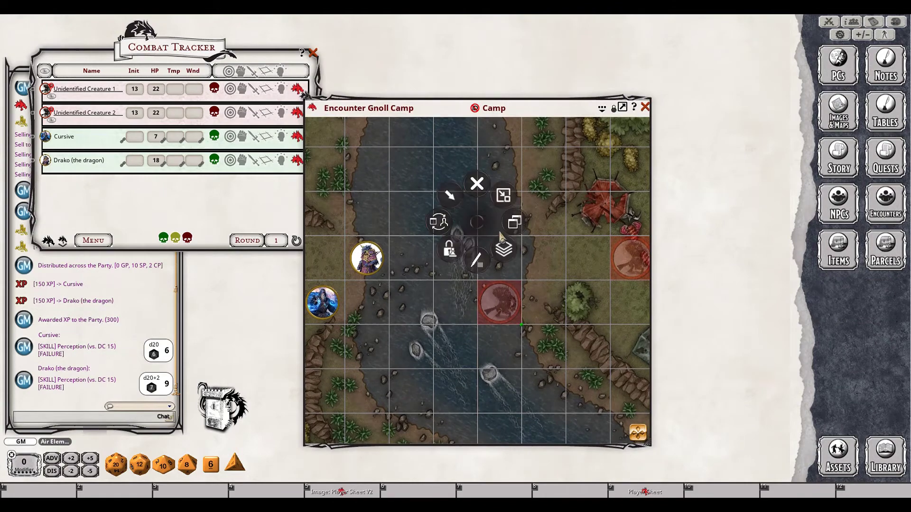
pyautogui.click(513, 223)
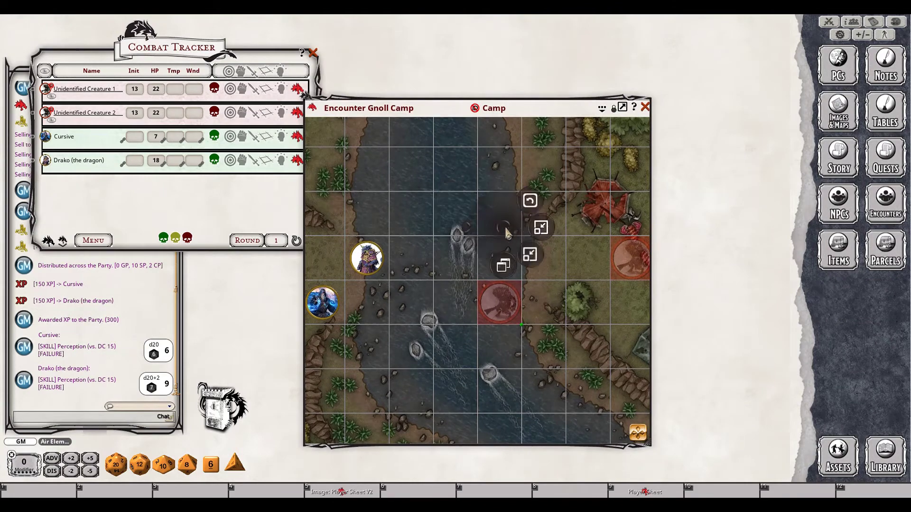
pyautogui.click(530, 254)
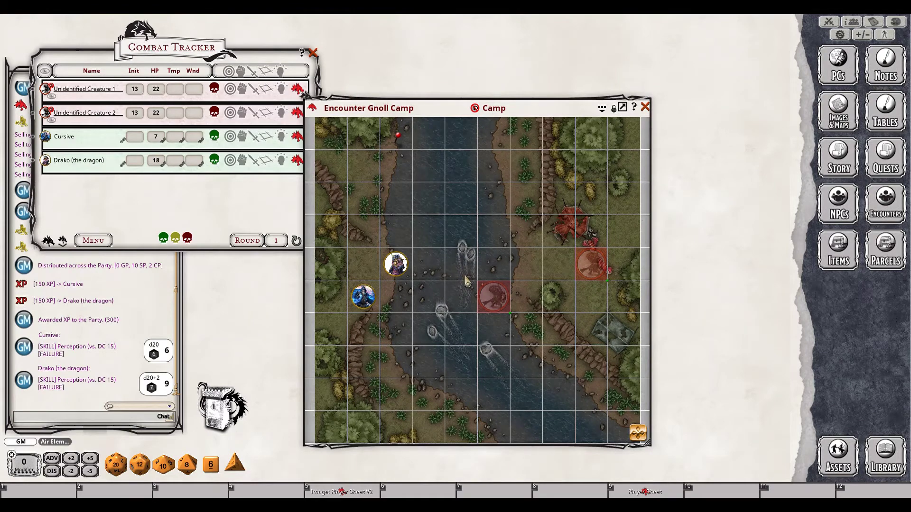
pyautogui.scroll(4, 465, 280)
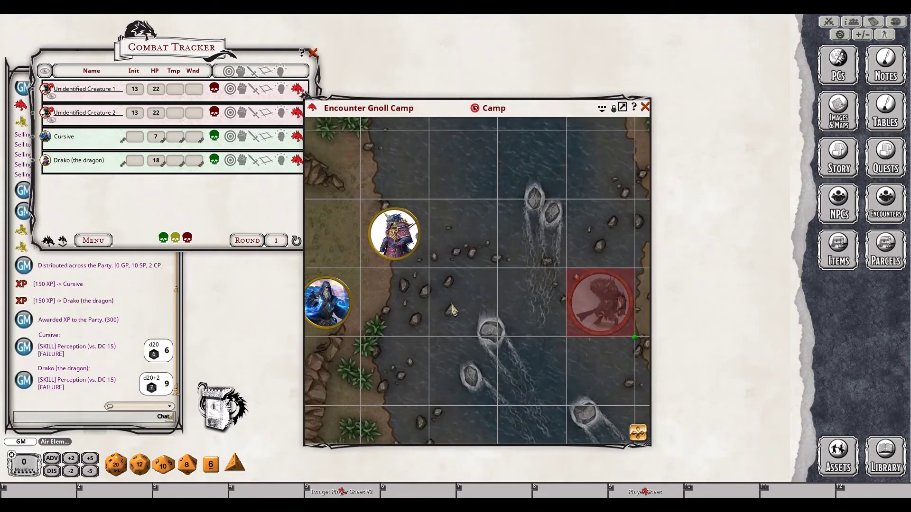
pyautogui.rightClick(420, 284)
pyautogui.click(445, 287)
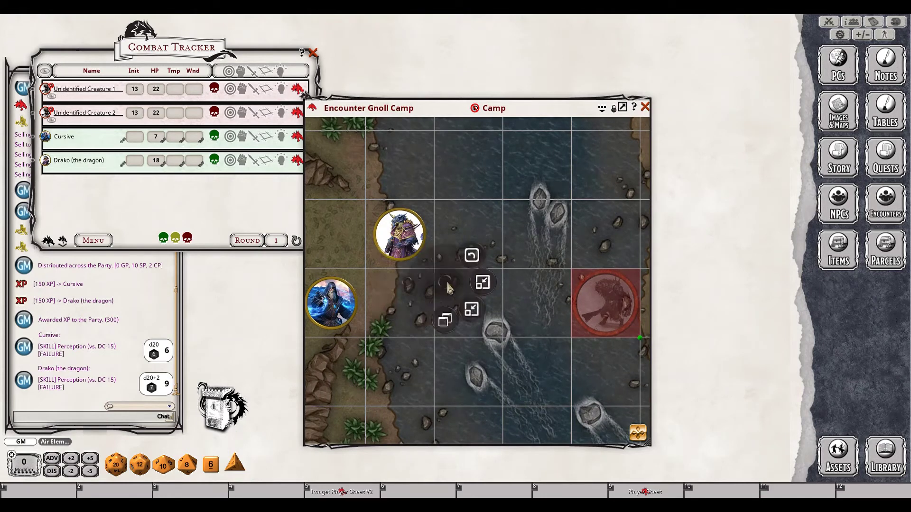
pyautogui.click(454, 331)
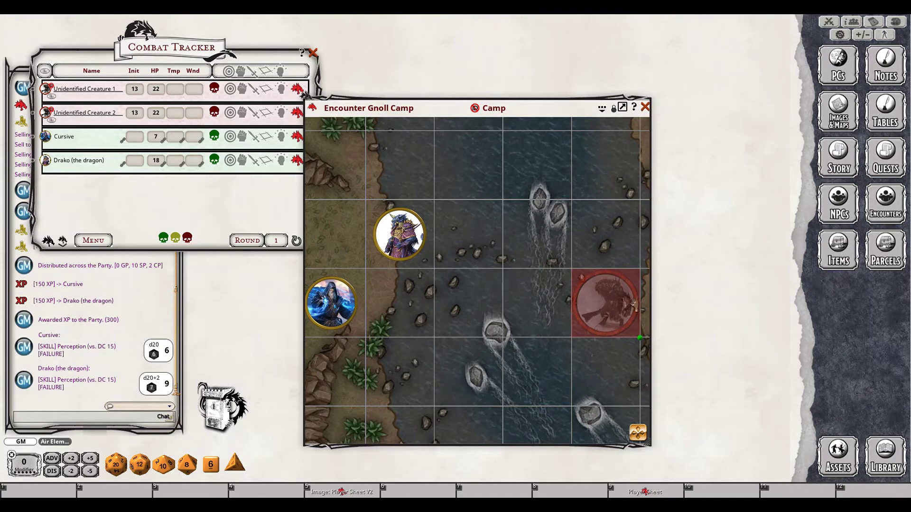
pyautogui.rightClick(481, 245)
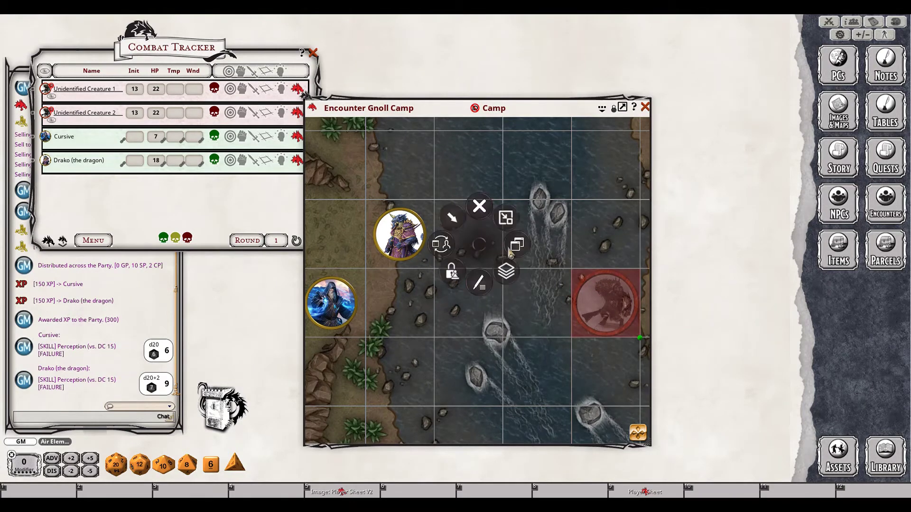
pyautogui.scroll(-5, 479, 258)
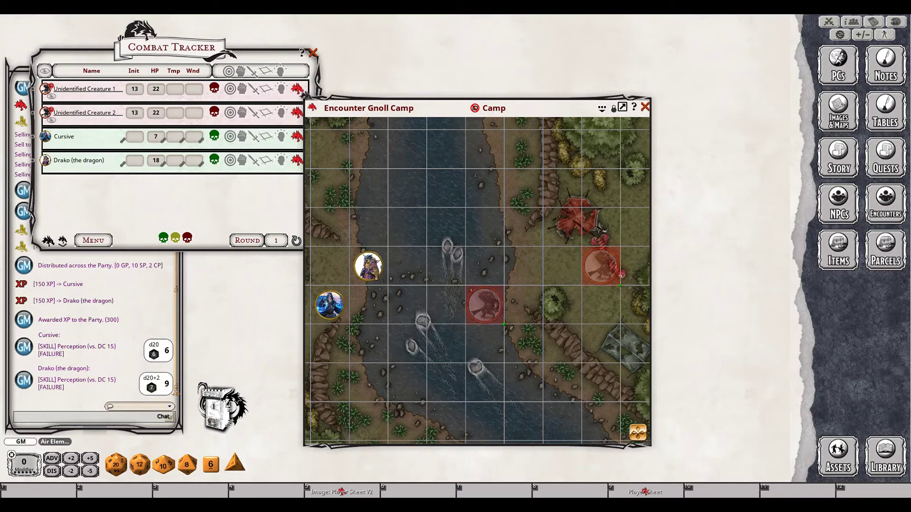
# Reveal Unidentified Creature 1 and hide it again, then make Unidentified Creature 2 visible on the map.
pyautogui.click(52, 96)
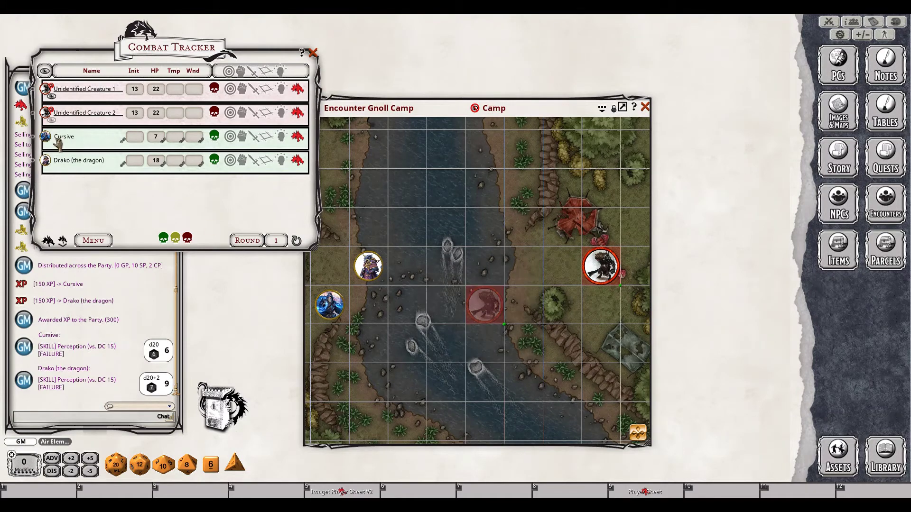
pyautogui.click(51, 97)
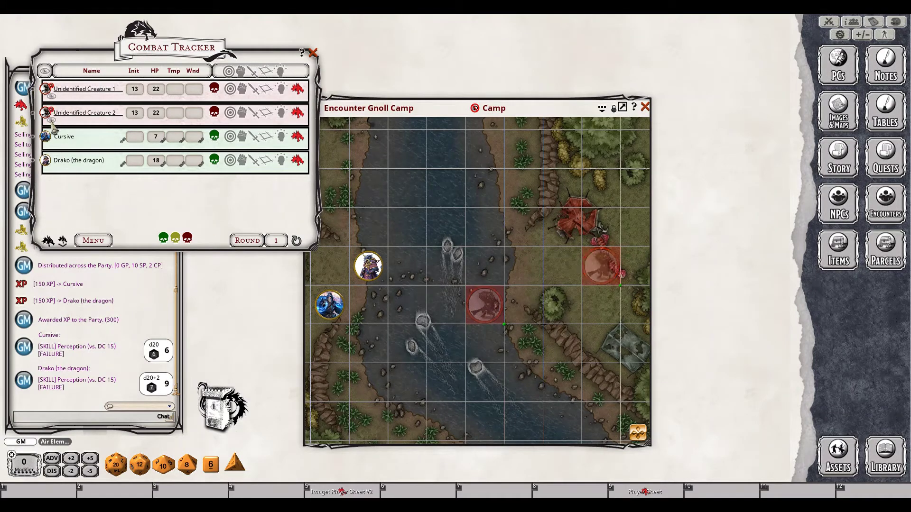
pyautogui.click(52, 120)
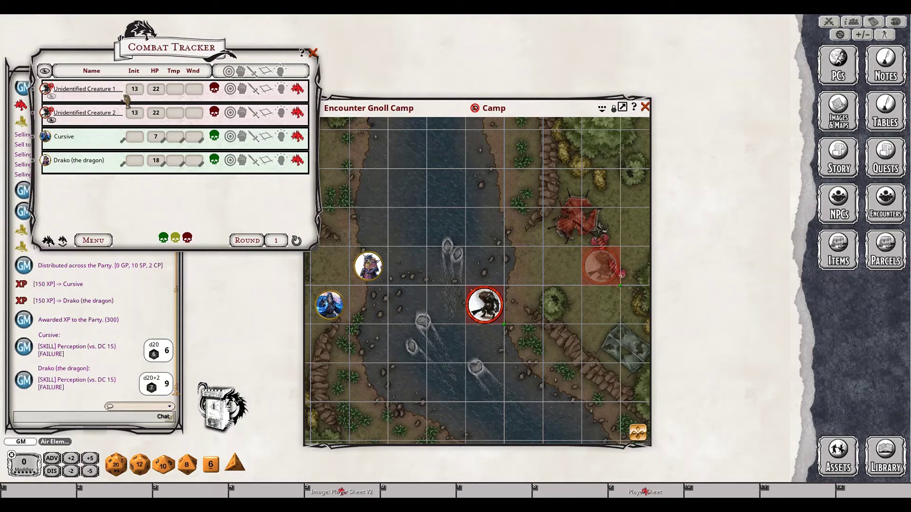
# Open the Options window at the Combat (GM) settings and enlarge it to show the Token (GM) settings too.
pyautogui.click(840, 35)
pyautogui.moveTo(452, 178); pyautogui.dragTo(477, 61)
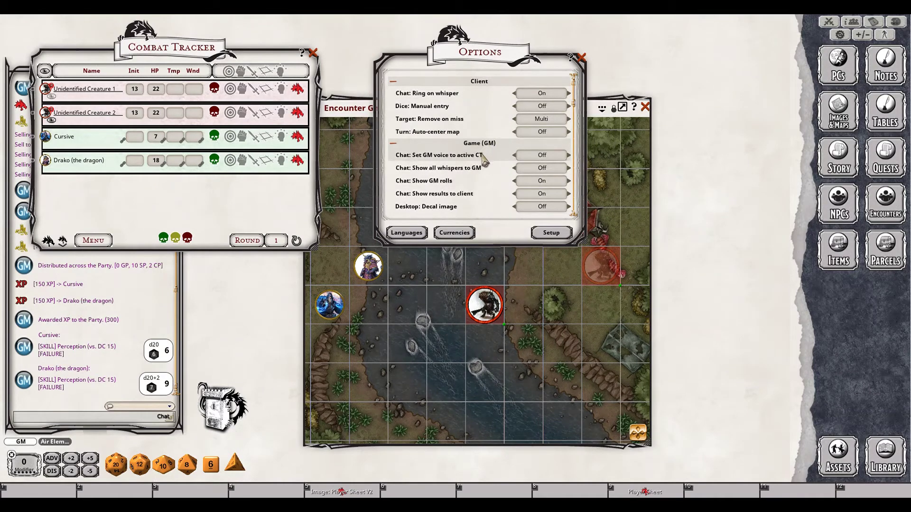
pyautogui.scroll(-3, 491, 166)
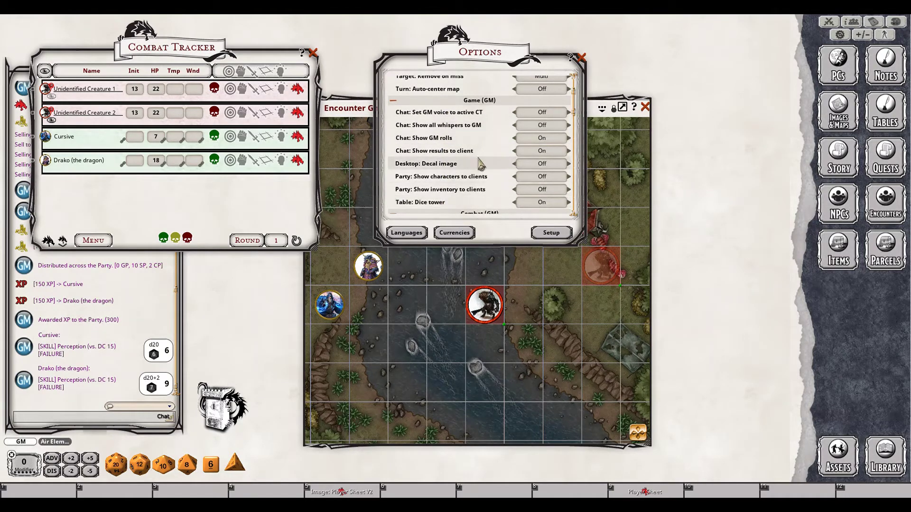
pyautogui.scroll(-8, 480, 164)
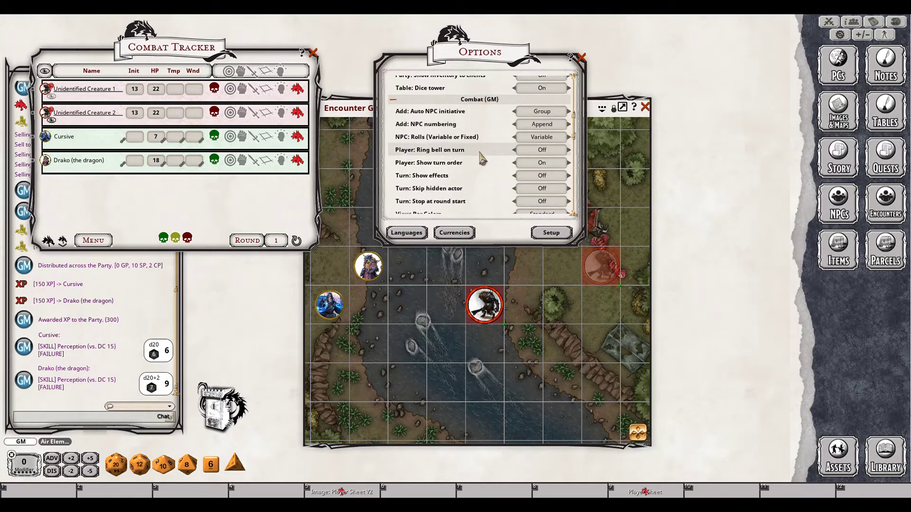
pyautogui.scroll(-1, 480, 157)
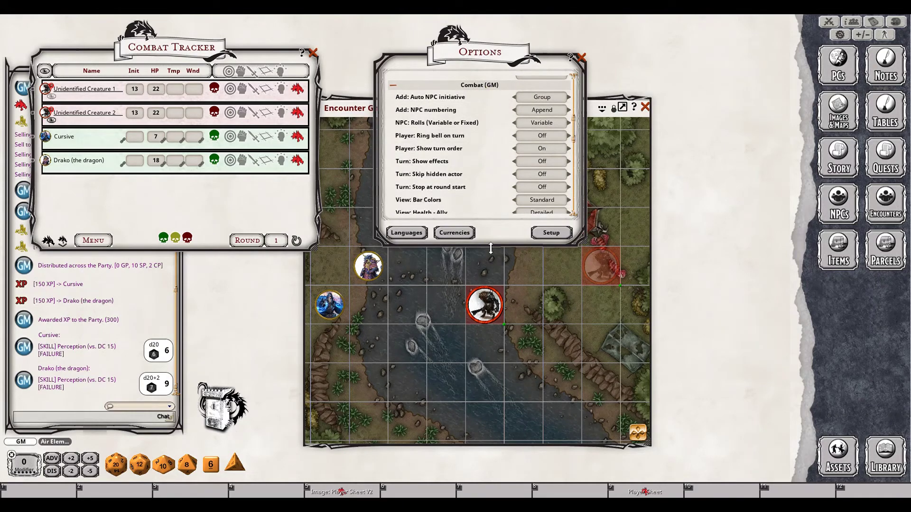
pyautogui.moveTo(491, 248); pyautogui.dragTo(491, 414)
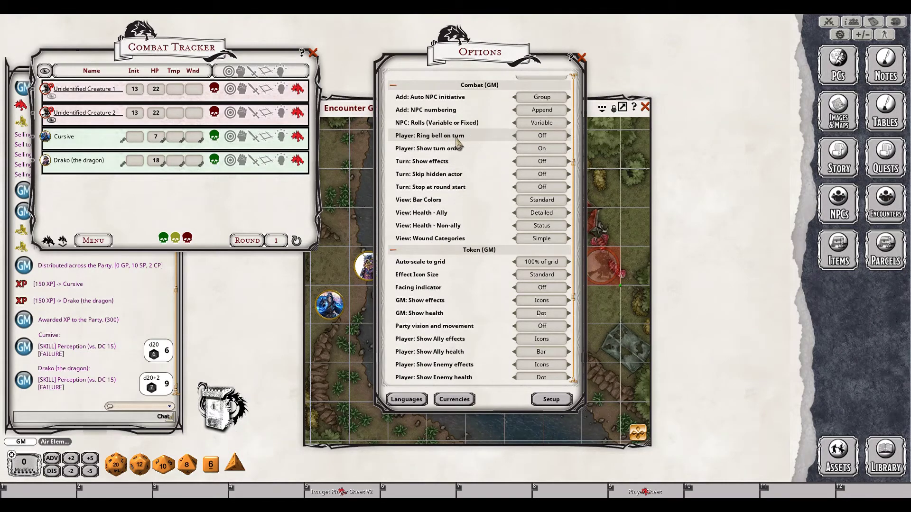
# Toggle Player: Ring bell on turn and Turn: Skip hidden actor, leaving both Off, and set Player: Show turn order to Off.
pyautogui.click(540, 137)
pyautogui.click(542, 138)
pyautogui.click(536, 148)
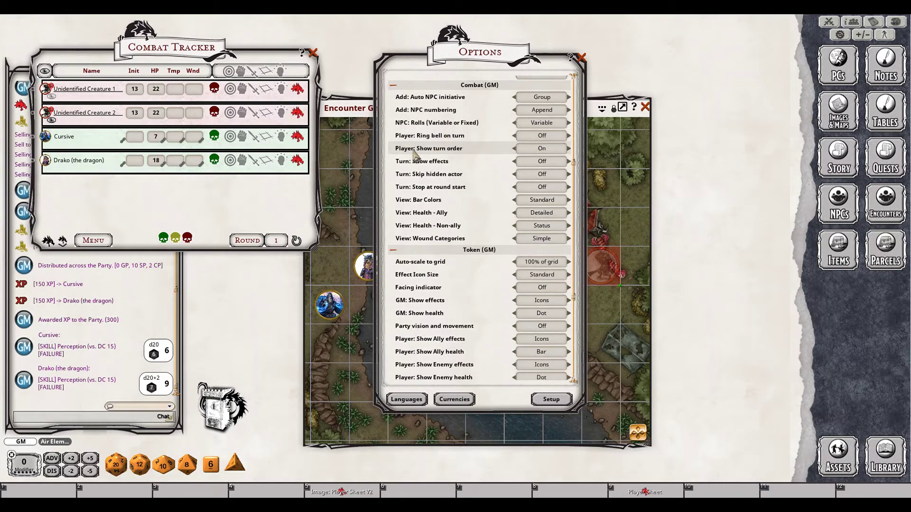
pyautogui.click(533, 150)
pyautogui.click(543, 152)
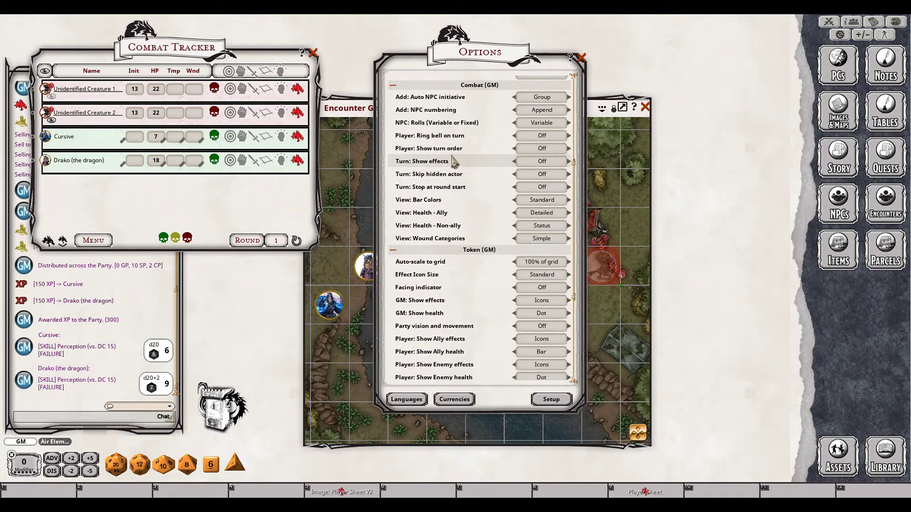
pyautogui.click(546, 177)
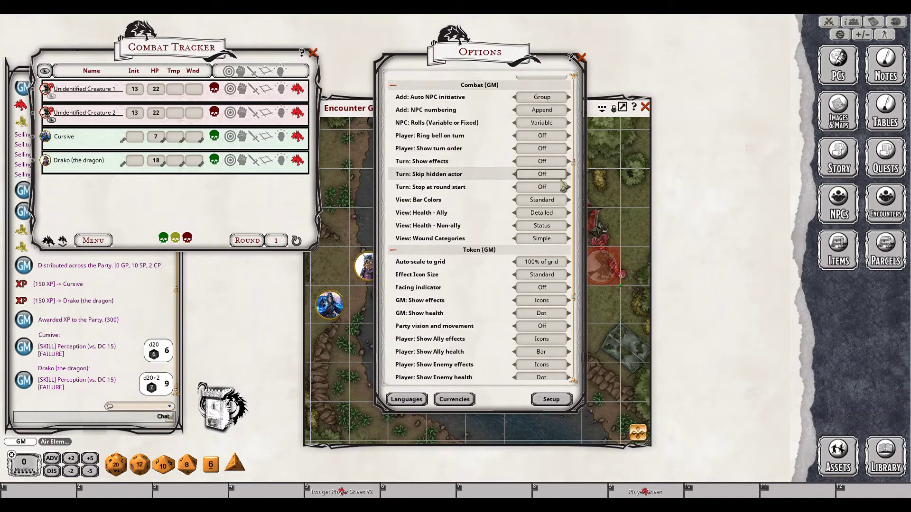
pyautogui.click(546, 174)
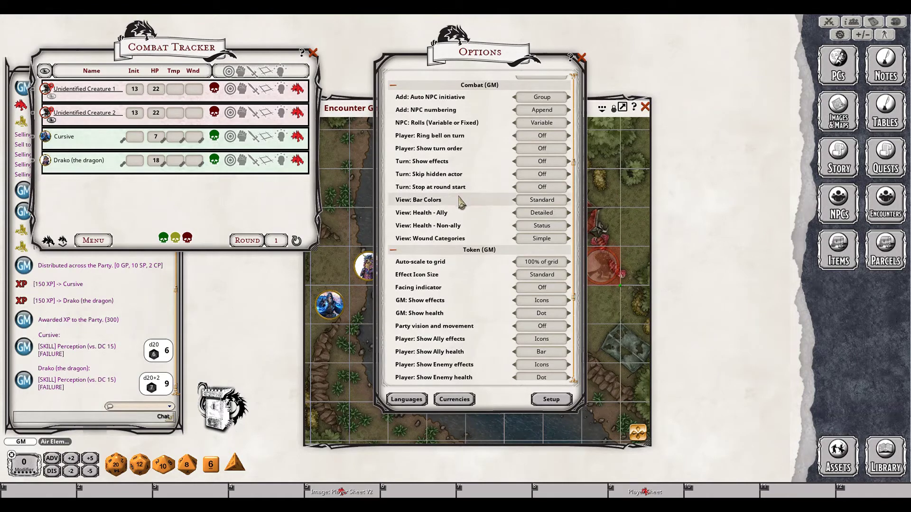
# Set View: Bar Colors to Tiered, arrange the Options and map windows side by side, and bring Unidentified Creature 1's token into close view.
pyautogui.click(549, 203)
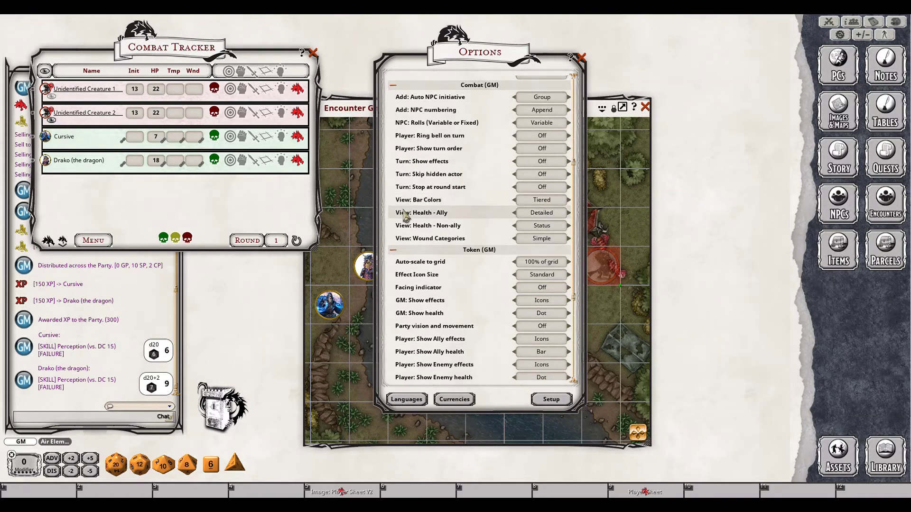
pyautogui.moveTo(415, 219); pyautogui.dragTo(720, 218)
pyautogui.moveTo(461, 246); pyautogui.dragTo(392, 215)
pyautogui.moveTo(729, 76); pyautogui.dragTo(640, 71)
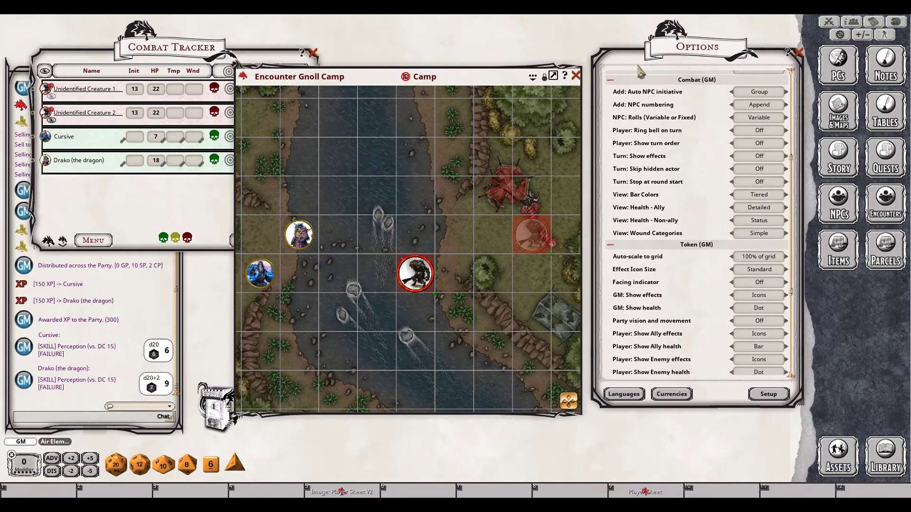
pyautogui.scroll(5, 559, 258)
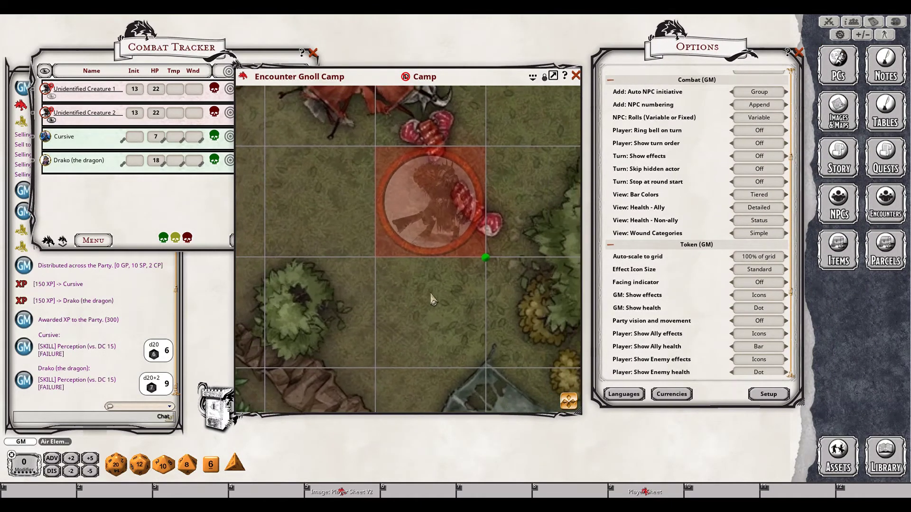
pyautogui.moveTo(432, 299); pyautogui.dragTo(385, 312)
# Test Unidentified Creature 1's health dot with wounds of 11, 22 and finally 14, and return View: Bar Colors to Standard.
pyautogui.click(186, 206)
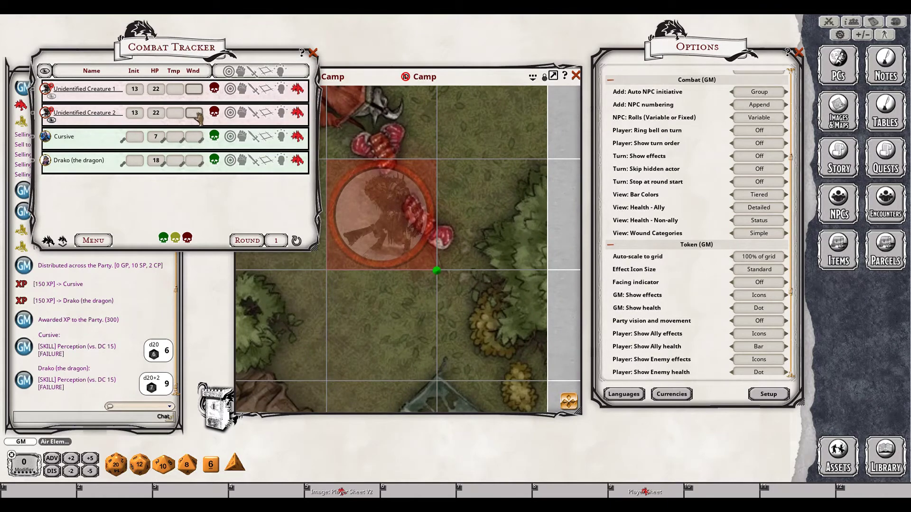
pyautogui.write('11')
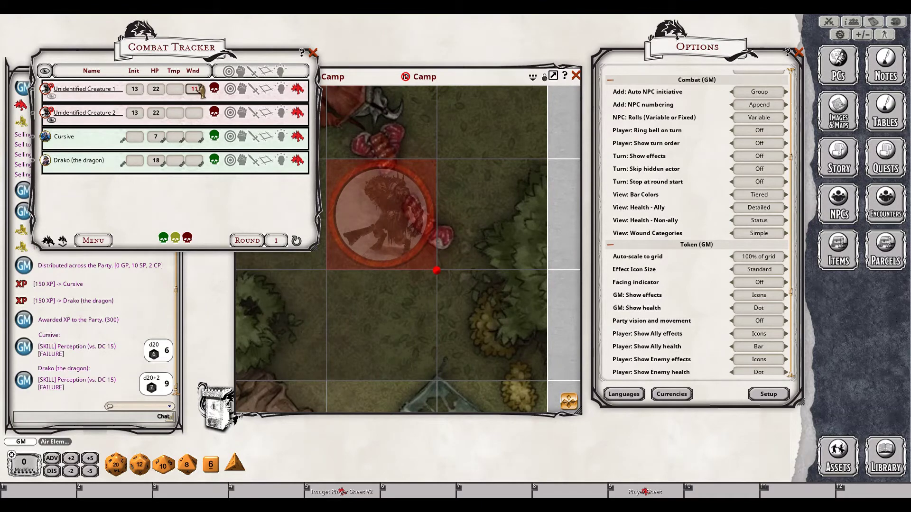
pyautogui.press('BackSpace')
pyautogui.write('22')
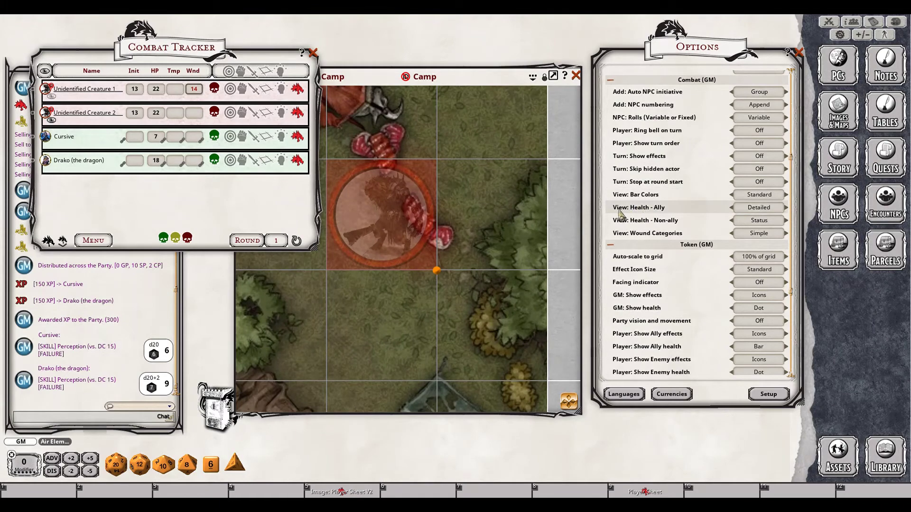
# Try Status for View: Health - Ally and Off for View: Health - Non-ally, then restore them to Detailed and Status.
pyautogui.click(740, 212)
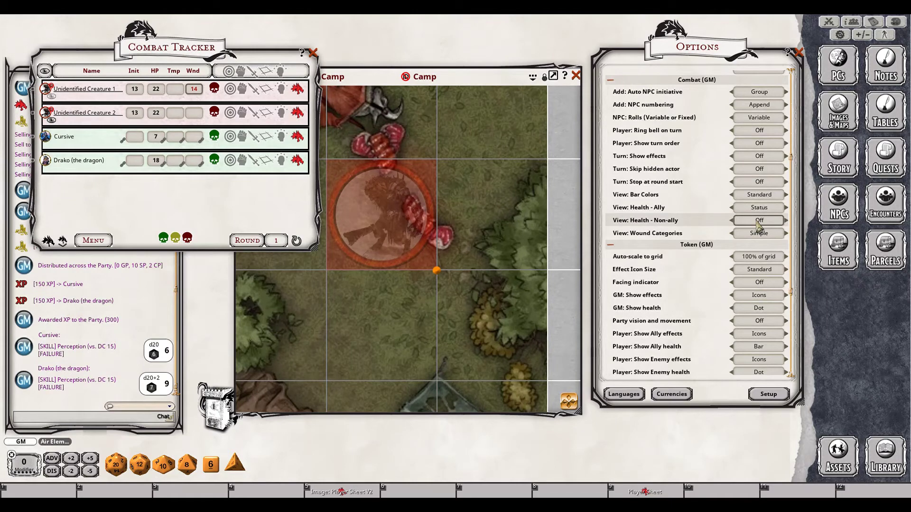
pyautogui.click(757, 221)
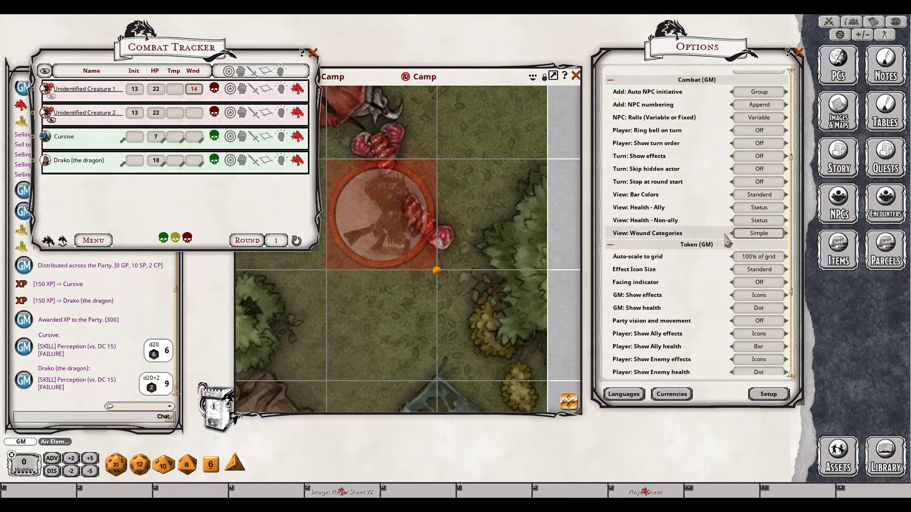
pyautogui.click(757, 208)
pyautogui.click(777, 241)
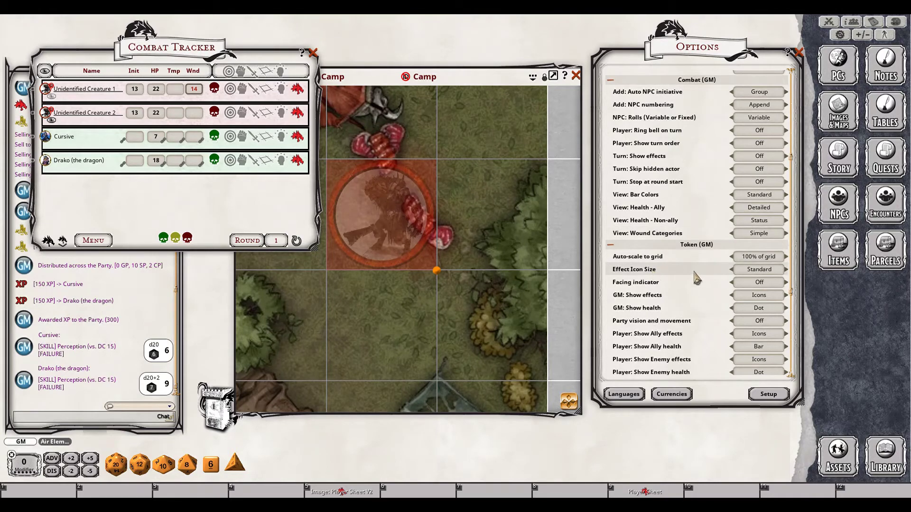
pyautogui.scroll(-3, 715, 313)
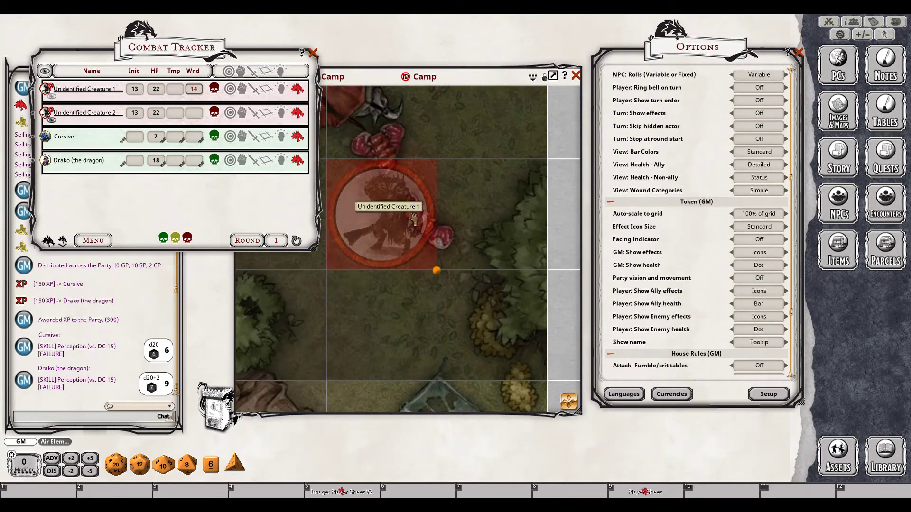
# Enlarge Drako's token on the Camp map to fill its grid square, matching the Auto-scale to grid setting of 100% of grid.
pyautogui.moveTo(430, 306); pyautogui.dragTo(658, 254)
pyautogui.moveTo(292, 167); pyautogui.dragTo(550, 371)
pyautogui.moveTo(400, 260); pyautogui.dragTo(369, 327)
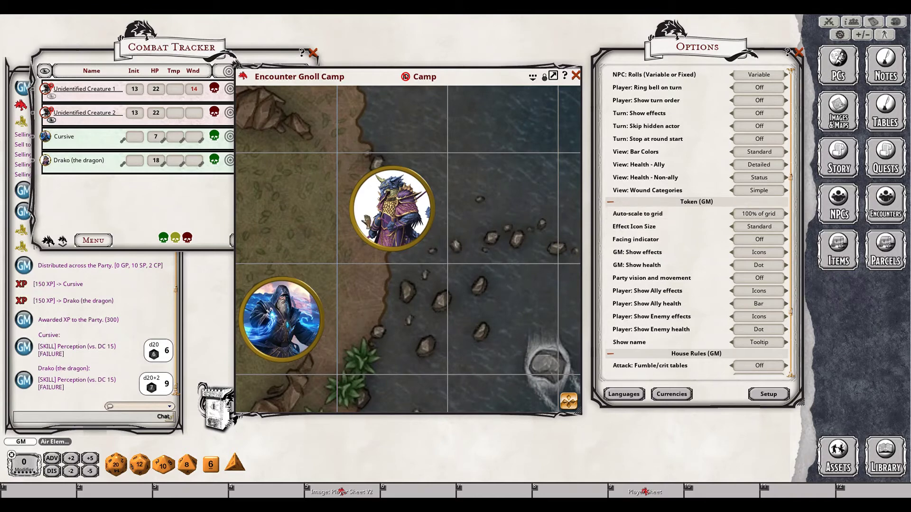
pyautogui.click(403, 207)
pyautogui.scroll(1, 404, 207)
pyautogui.keyDown('ctrl'); pyautogui.click(404, 209); pyautogui.keyUp('ctrl')
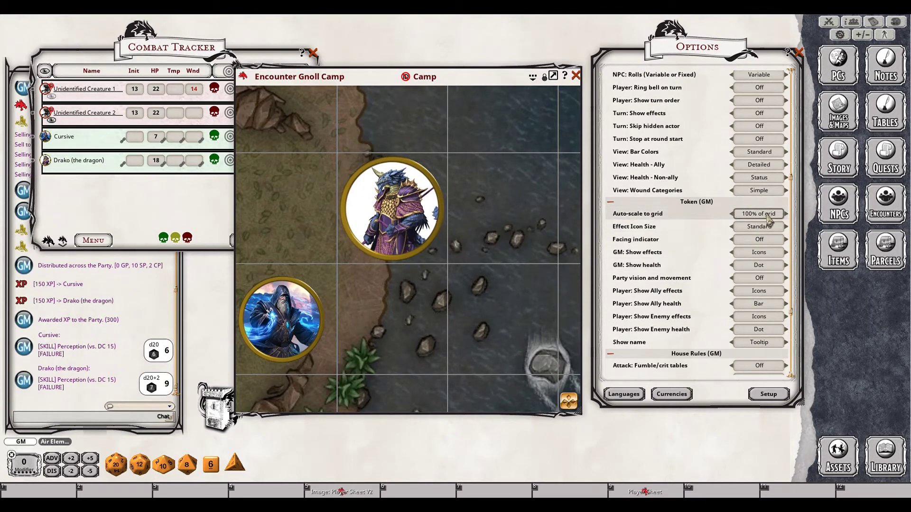
pyautogui.click(787, 214)
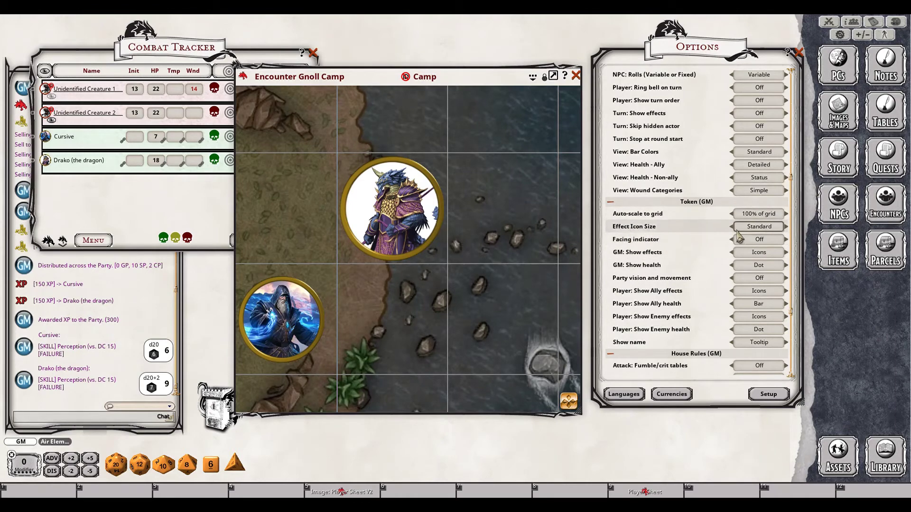
# Apply the Deafened condition to Unidentified Creature 2 and bring its token into view to check the effect icon.
pyautogui.moveTo(493, 284); pyautogui.dragTo(245, 306)
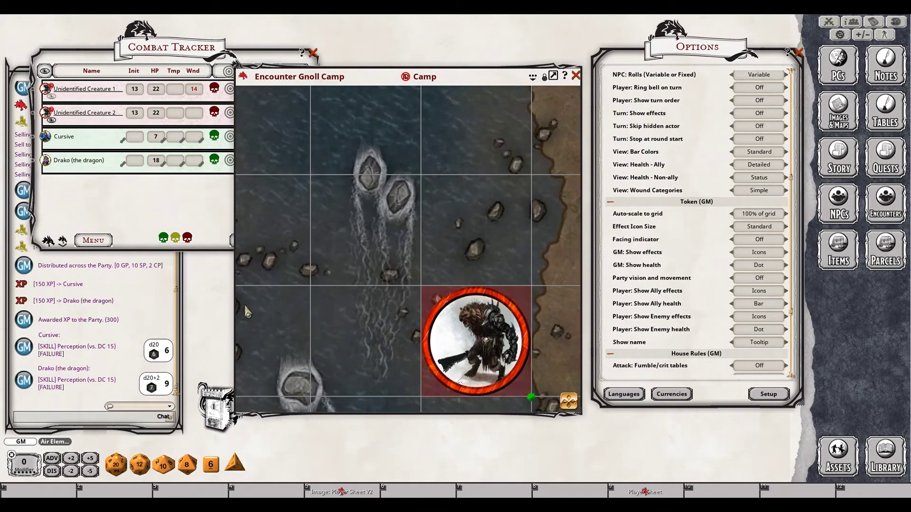
pyautogui.moveTo(552, 259); pyautogui.dragTo(488, 171)
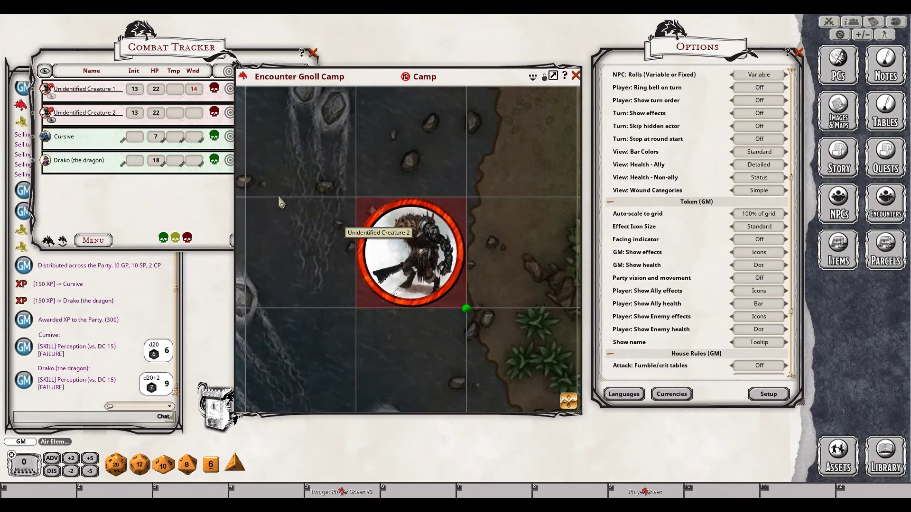
pyautogui.click(113, 67)
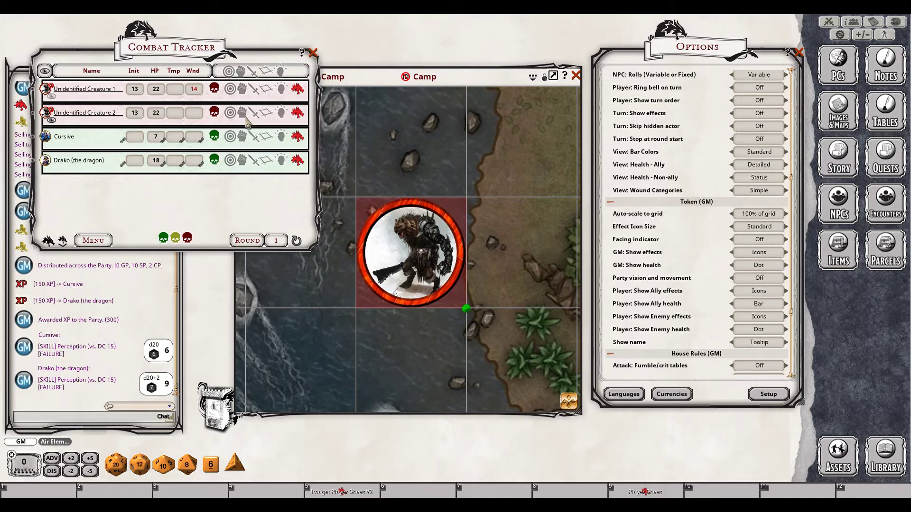
pyautogui.click(230, 112)
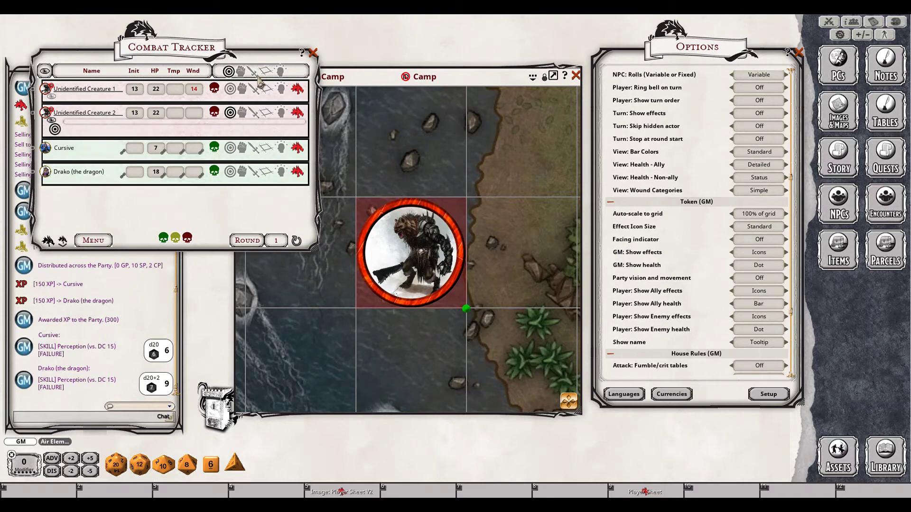
pyautogui.click(884, 36)
pyautogui.moveTo(409, 268); pyautogui.dragTo(171, 137)
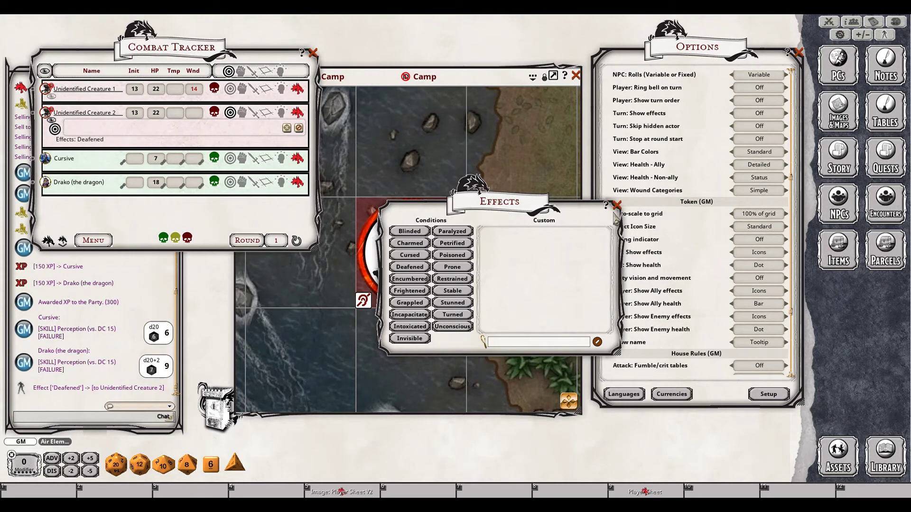
pyautogui.click(616, 206)
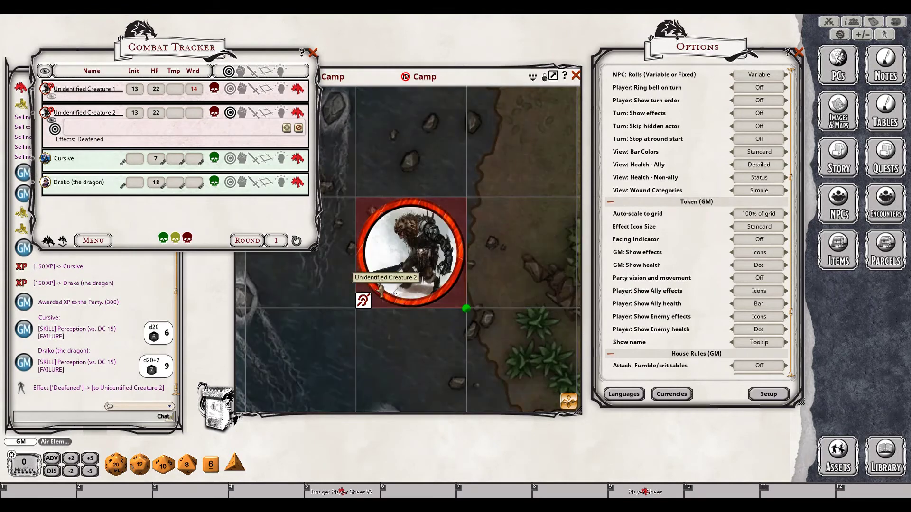
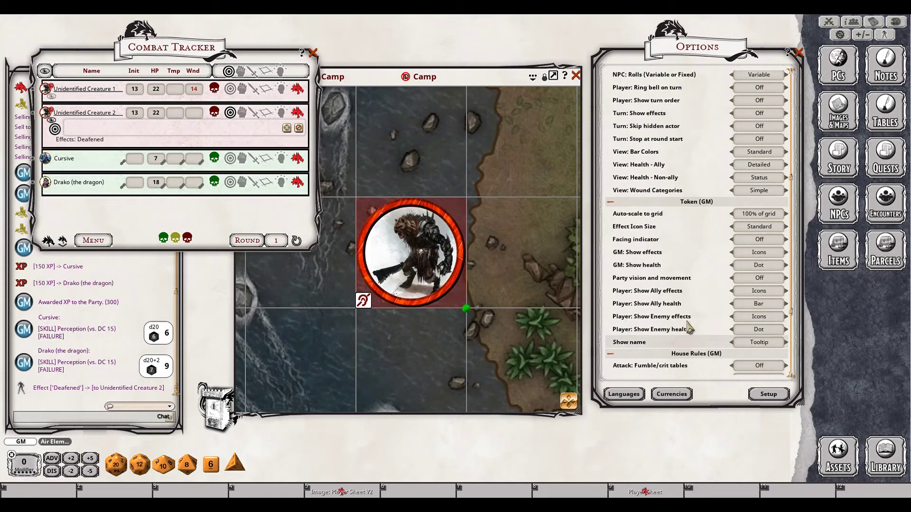
# Close the Options window and fit the whole Camp map inside its window.
pyautogui.click(799, 53)
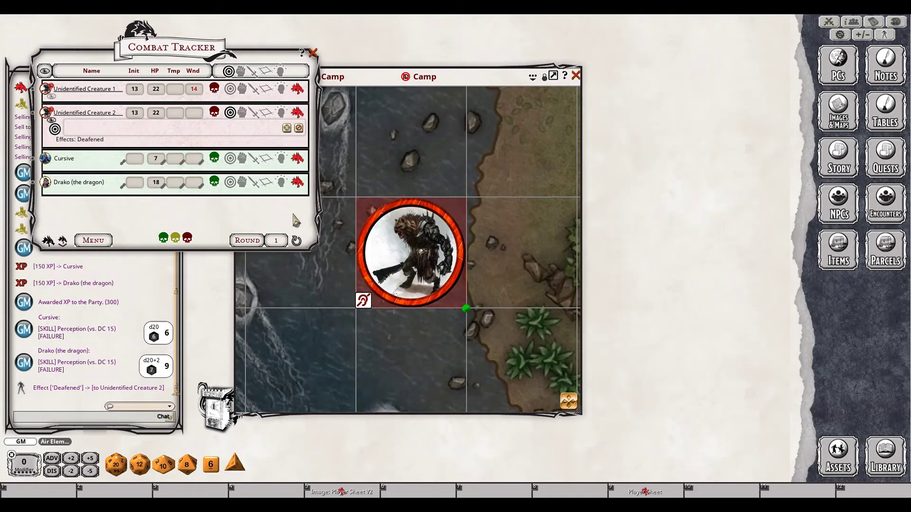
pyautogui.rightClick(379, 175)
pyautogui.click(407, 163)
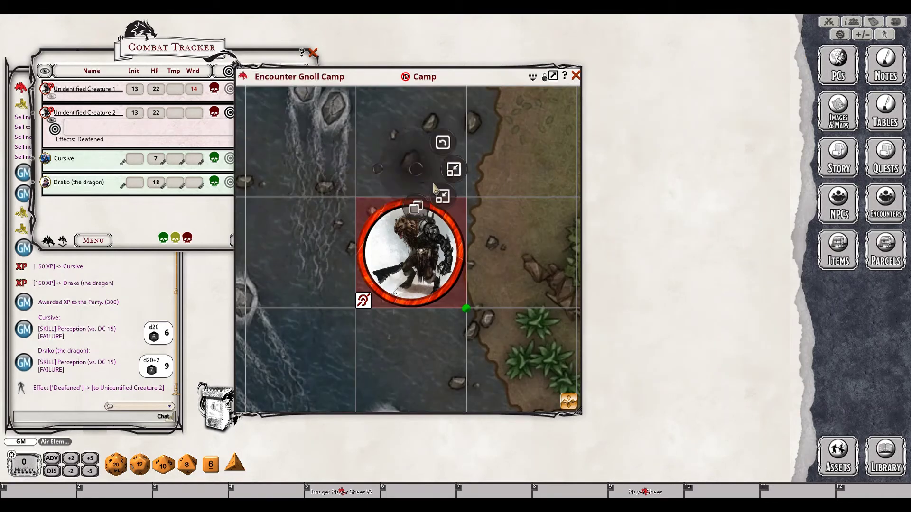
pyautogui.click(458, 176)
# Remove the Deafened effect from Unidentified Creature 2 in the combat tracker.
pyautogui.click(137, 75)
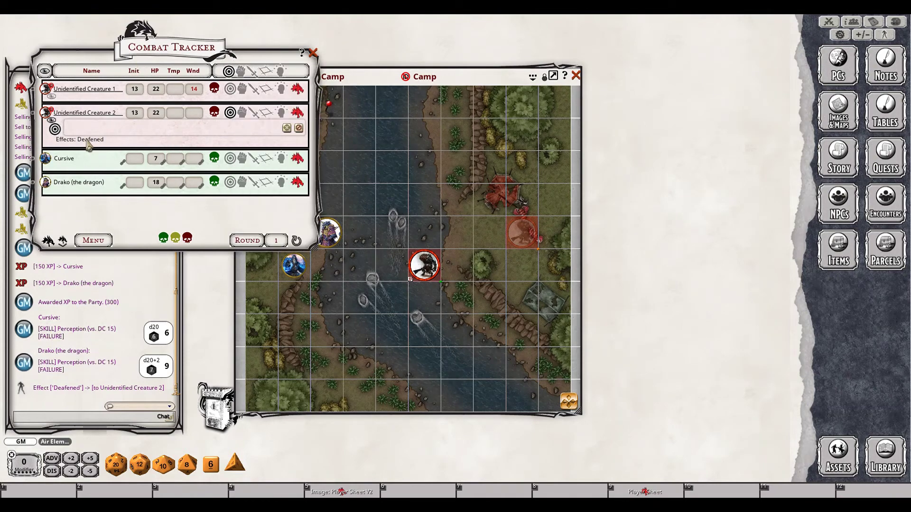
pyautogui.click(230, 112)
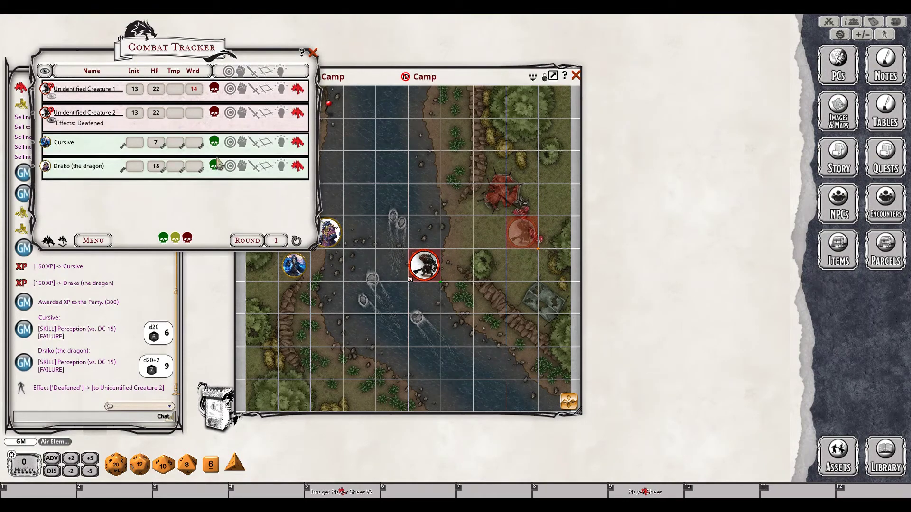
pyautogui.click(282, 113)
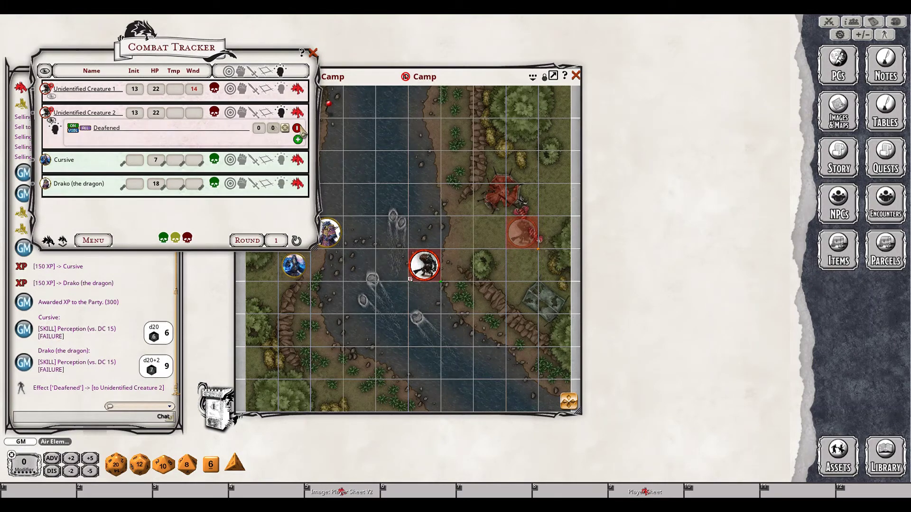
pyautogui.click(297, 128)
pyautogui.click(282, 113)
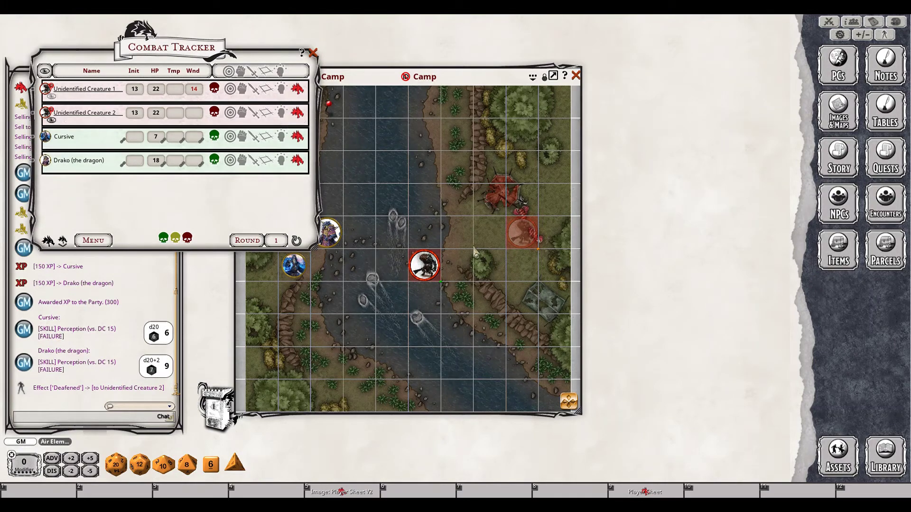
# Start combat with Unidentified Creature 1's turn, measure a path from its token, and move it three squares north and one west.
pyautogui.moveTo(429, 196); pyautogui.dragTo(509, 195)
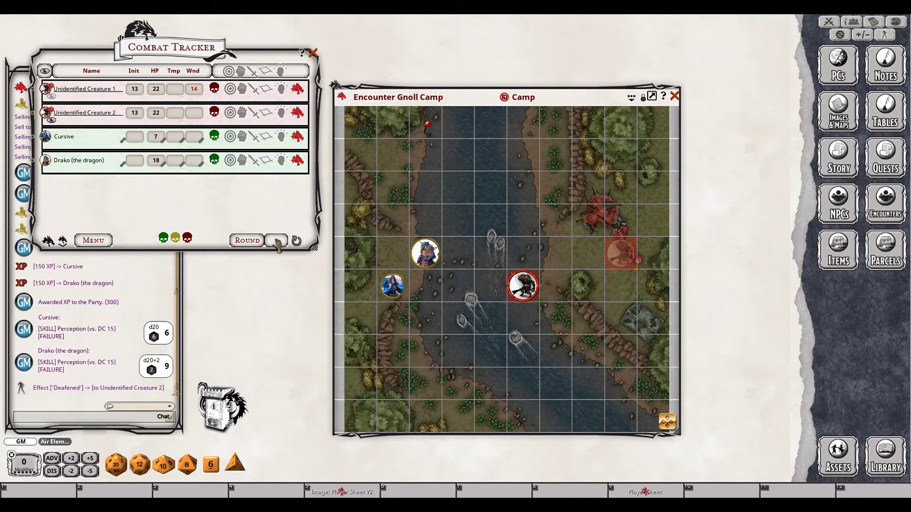
pyautogui.click(48, 240)
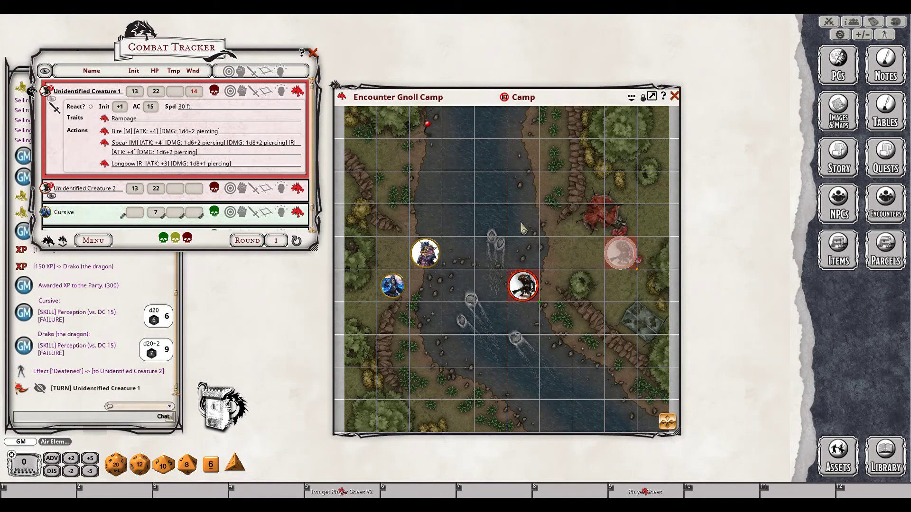
pyautogui.moveTo(617, 255); pyautogui.dragTo(590, 299)
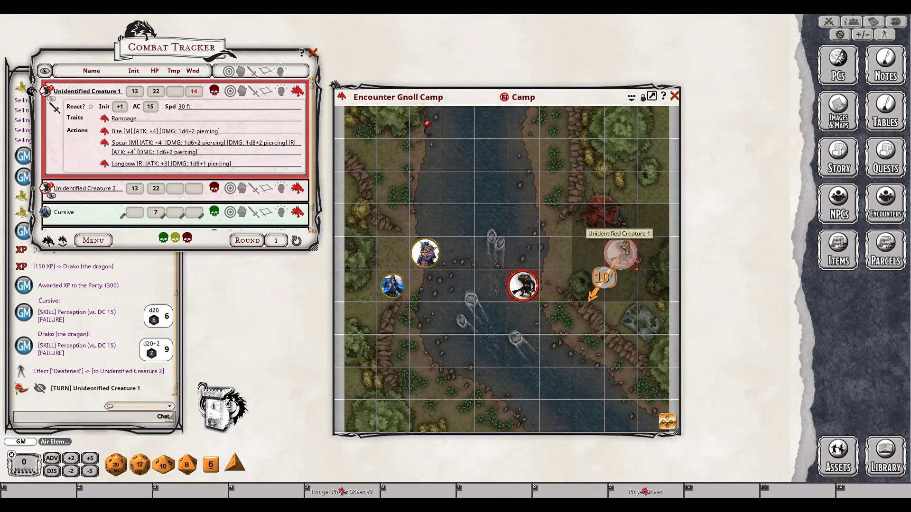
pyautogui.moveTo(620, 252); pyautogui.dragTo(587, 155)
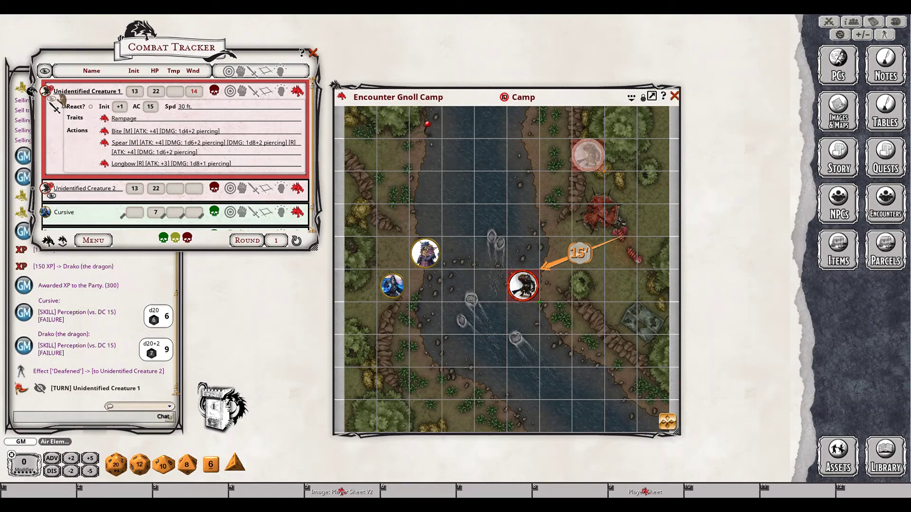
# Pass the turn to Unidentified Creature 2, measure a path across the river, and move its token next to Drako.
pyautogui.moveTo(32, 91); pyautogui.dragTo(31, 115)
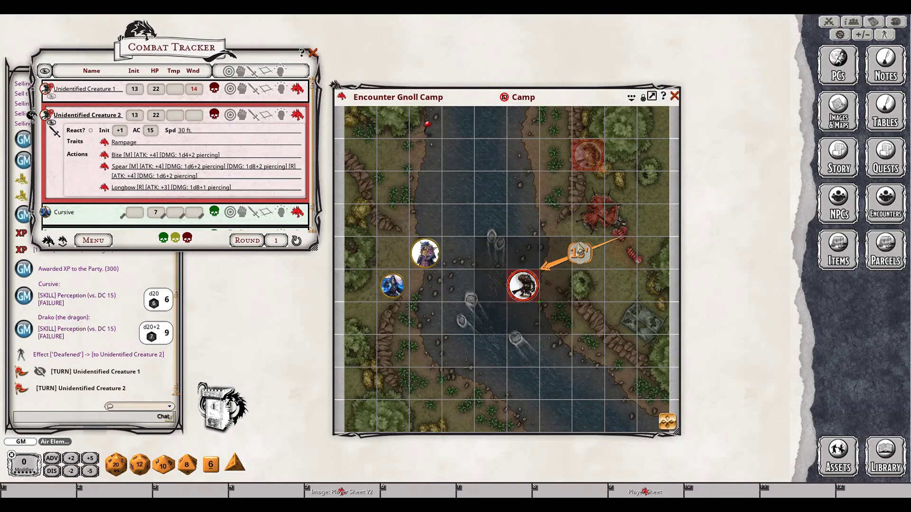
pyautogui.moveTo(523, 284); pyautogui.dragTo(429, 302)
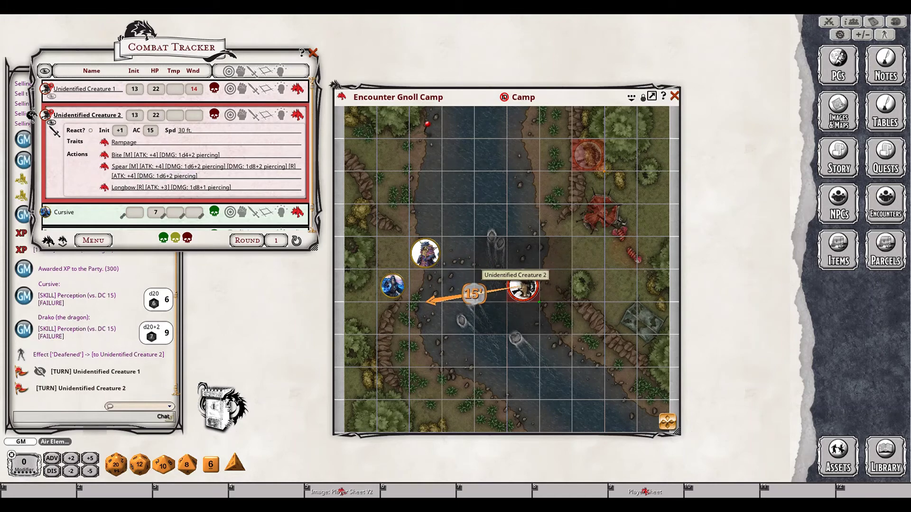
pyautogui.moveTo(535, 294); pyautogui.dragTo(474, 265)
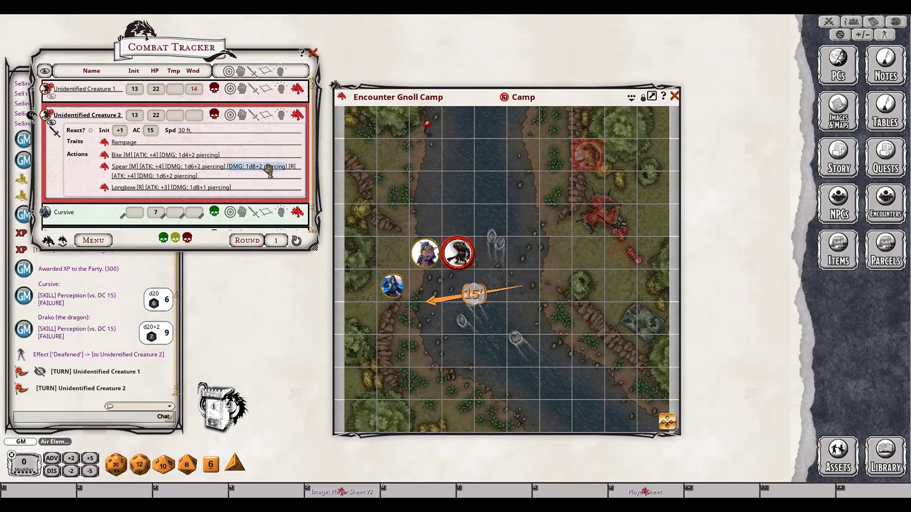
# Show the map's tools and target Drako with Unidentified Creature 2, briefly opening the creature's targeting details in the combat tracker.
pyautogui.click(632, 97)
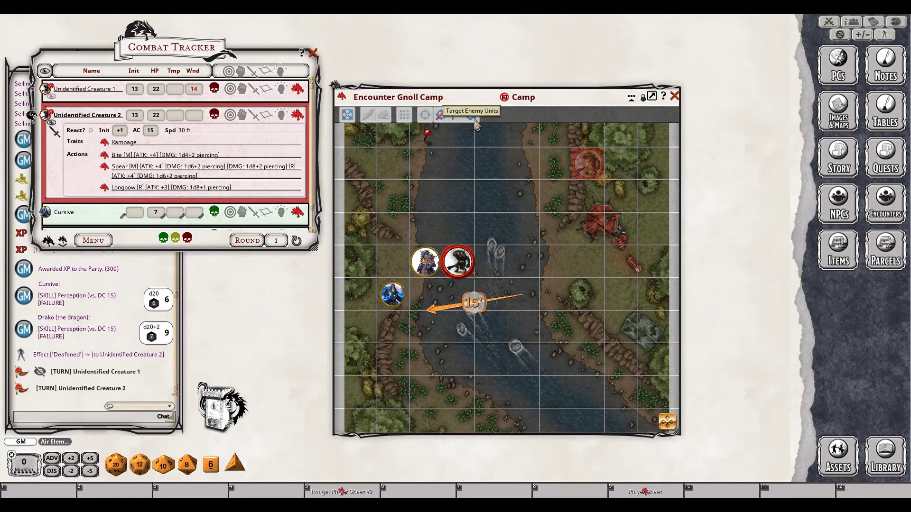
pyautogui.click(425, 116)
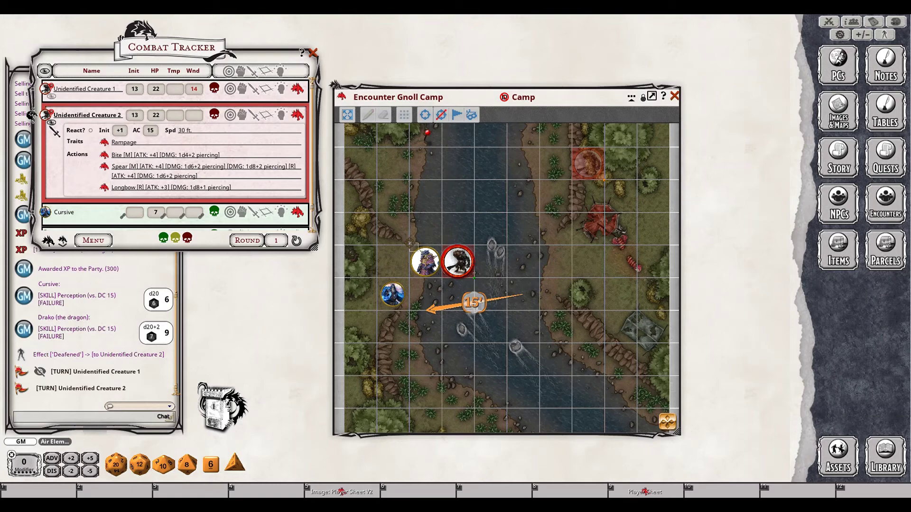
pyautogui.moveTo(448, 281); pyautogui.dragTo(444, 279)
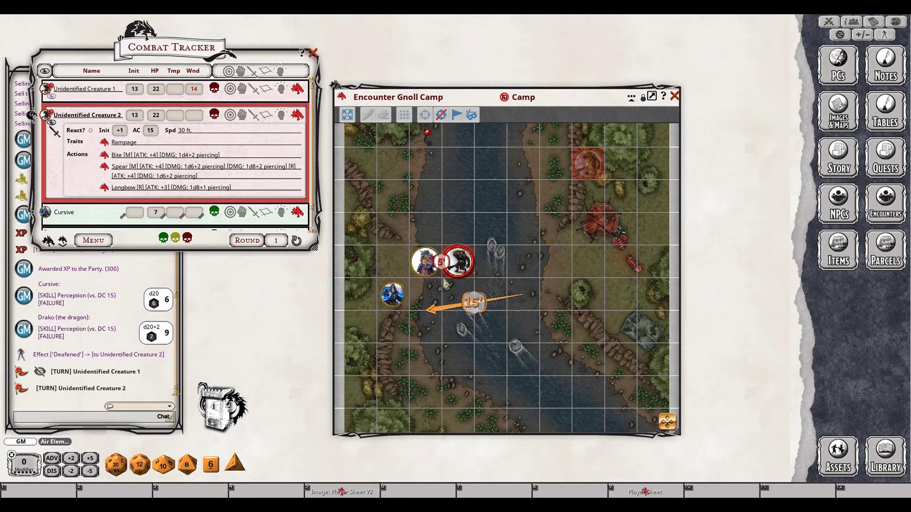
pyautogui.click(232, 117)
pyautogui.click(232, 118)
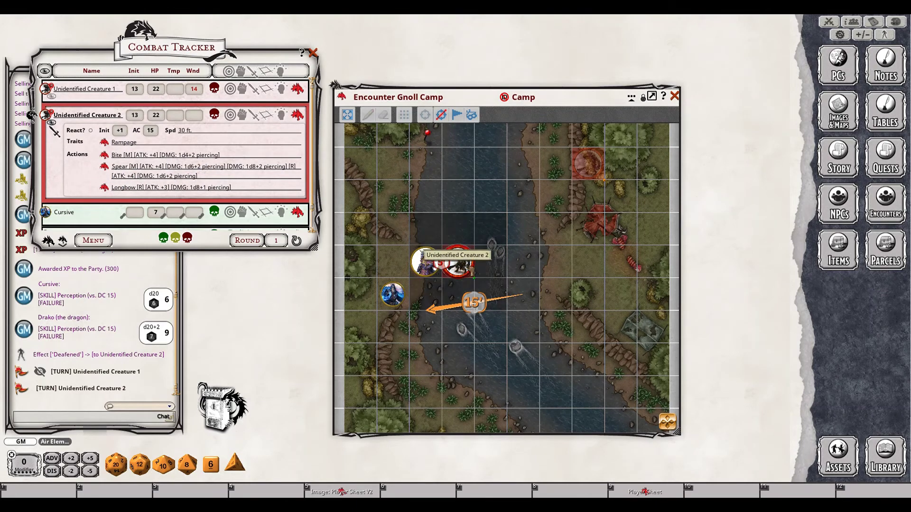
# Roll Unidentified Creature 2's melee Spear attack and move its token one square away from Drako.
pyautogui.moveTo(458, 263)
pyautogui.mouseDown()
pyautogui.moveTo(506, 246)
pyautogui.moveTo(539, 195)
pyautogui.moveTo(425, 178)
pyautogui.moveTo(359, 229)
pyautogui.moveTo(506, 212)
pyautogui.moveTo(506, 261)
pyautogui.moveTo(456, 261)
pyautogui.moveTo(462, 253)
pyautogui.mouseUp()
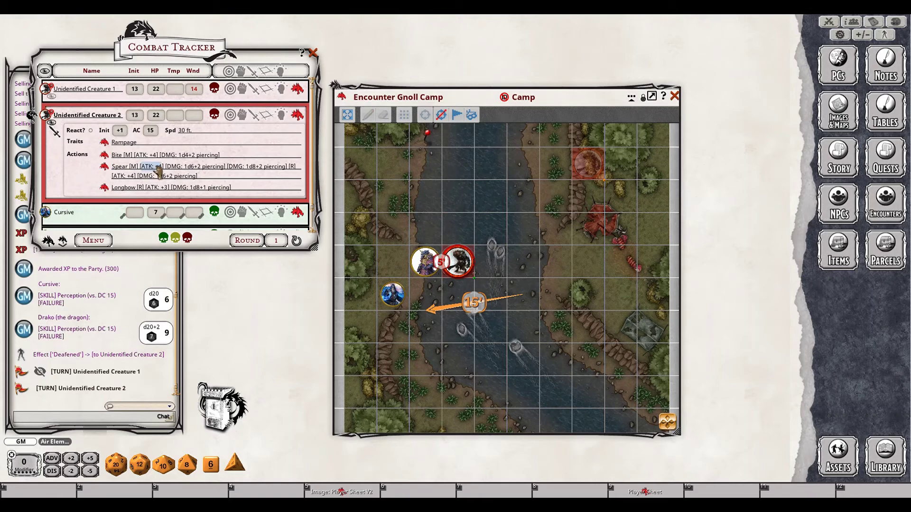
pyautogui.doubleClick(140, 166)
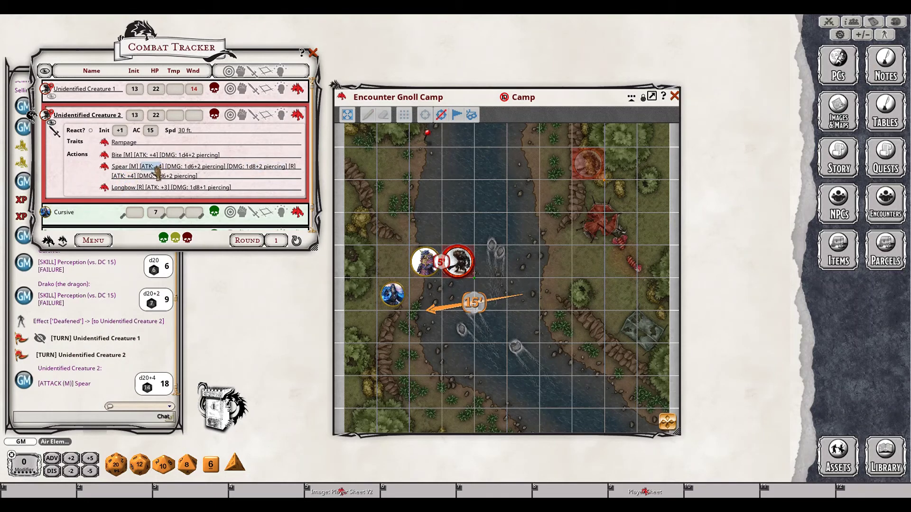
pyautogui.moveTo(160, 167); pyautogui.dragTo(431, 268)
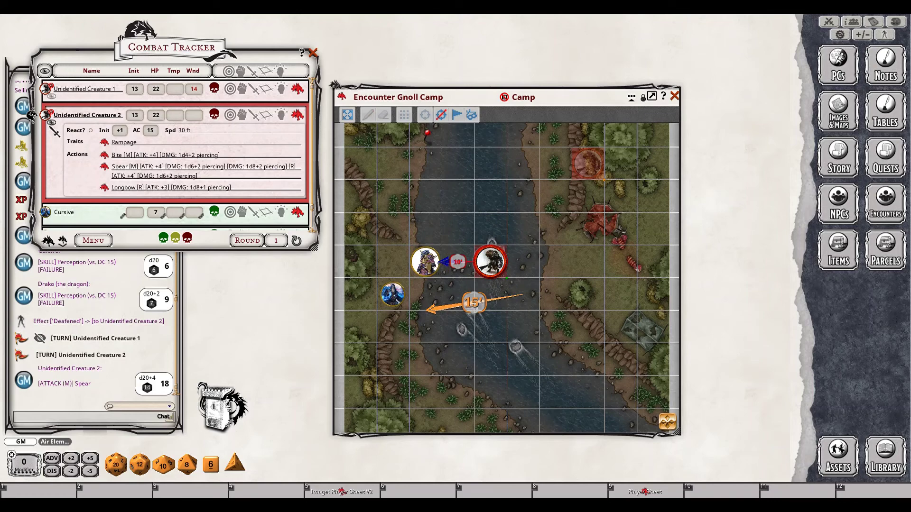
# Delete Drako's and Cursive's tokens individually from the Camp map.
pyautogui.rightClick(425, 261)
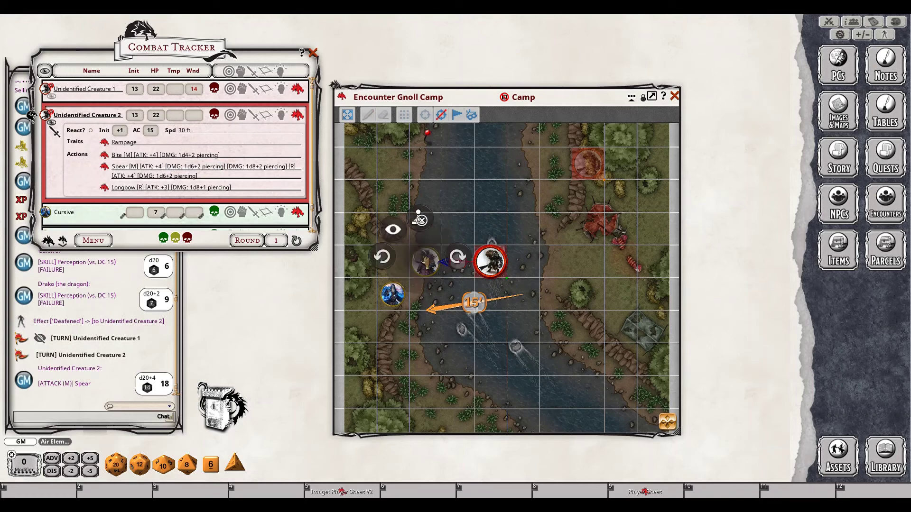
pyautogui.click(419, 219)
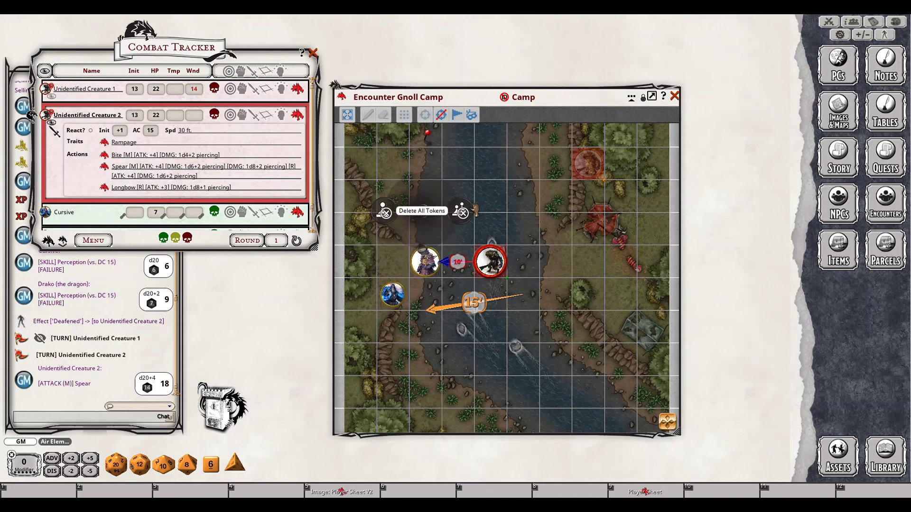
pyautogui.click(382, 213)
pyautogui.rightClick(393, 294)
pyautogui.click(392, 249)
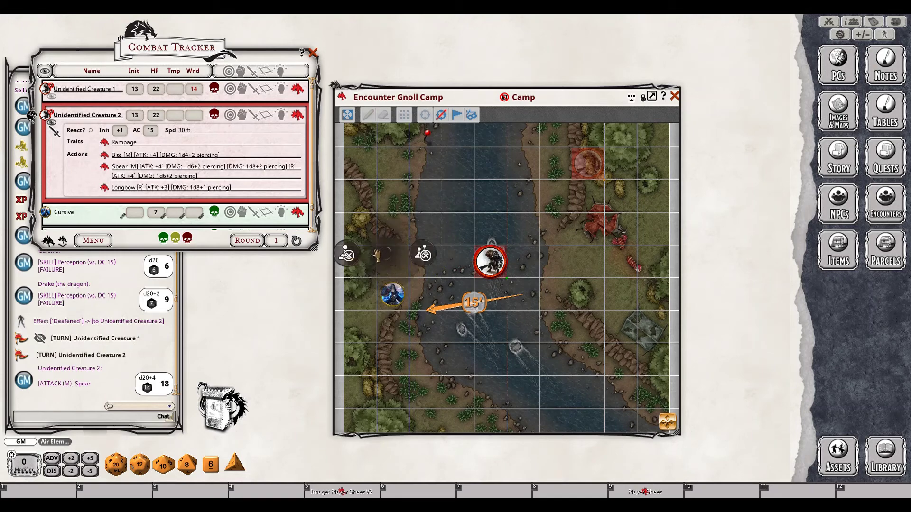
pyautogui.click(355, 254)
# Place Cursive and Drako from the combat tracker onto their former squares on the river's west bank.
pyautogui.scroll(-1, 71, 208)
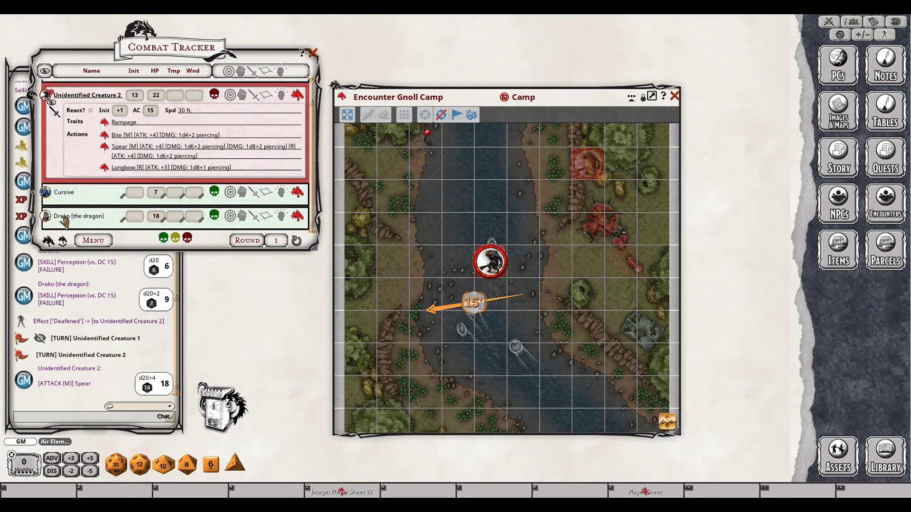
pyautogui.moveTo(163, 238); pyautogui.dragTo(412, 299)
pyautogui.moveTo(360, 245); pyautogui.dragTo(425, 262)
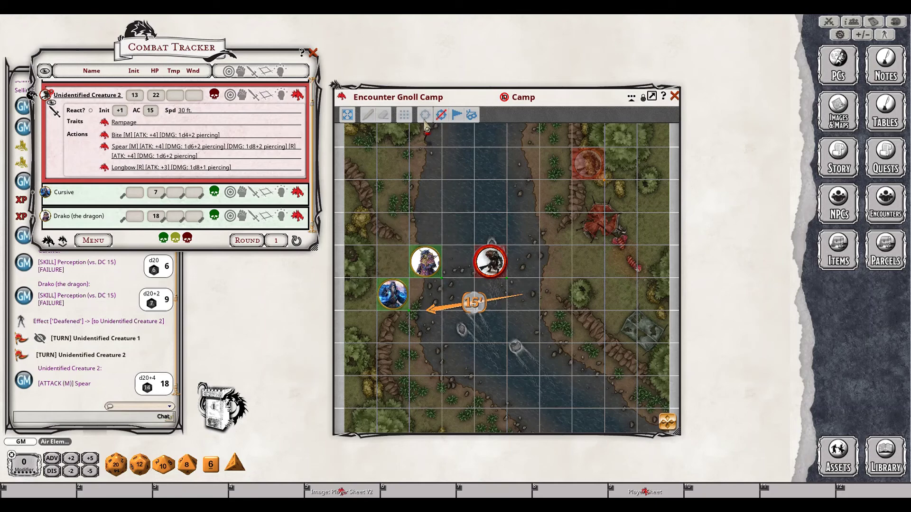
# Target Drako with Unidentified Creature 2, roll its Bite attack and 1d6+2 Spear damage against Drako, and clear the target.
pyautogui.click(425, 118)
pyautogui.click(425, 262)
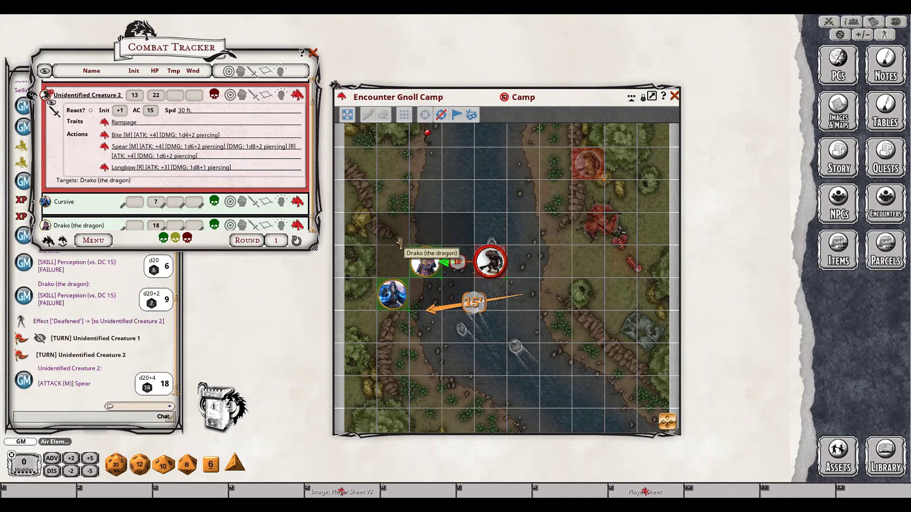
pyautogui.doubleClick(153, 137)
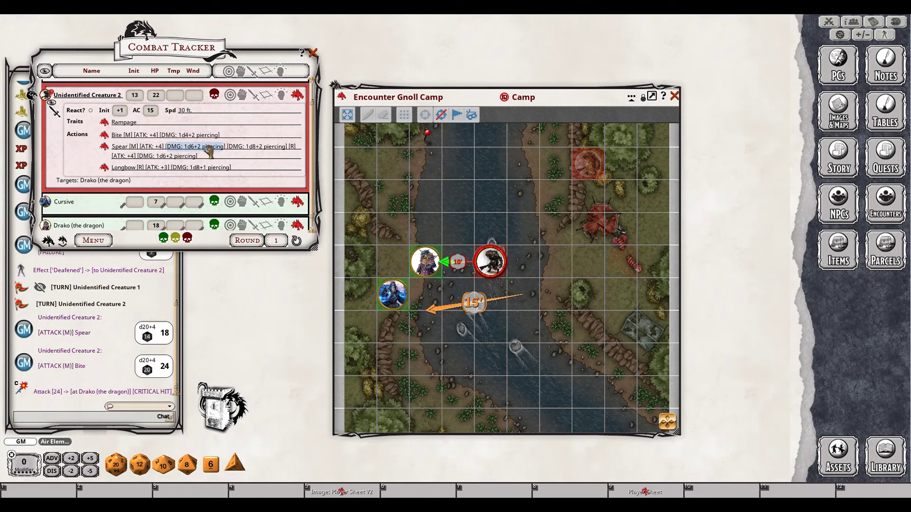
pyautogui.moveTo(209, 151); pyautogui.dragTo(423, 271)
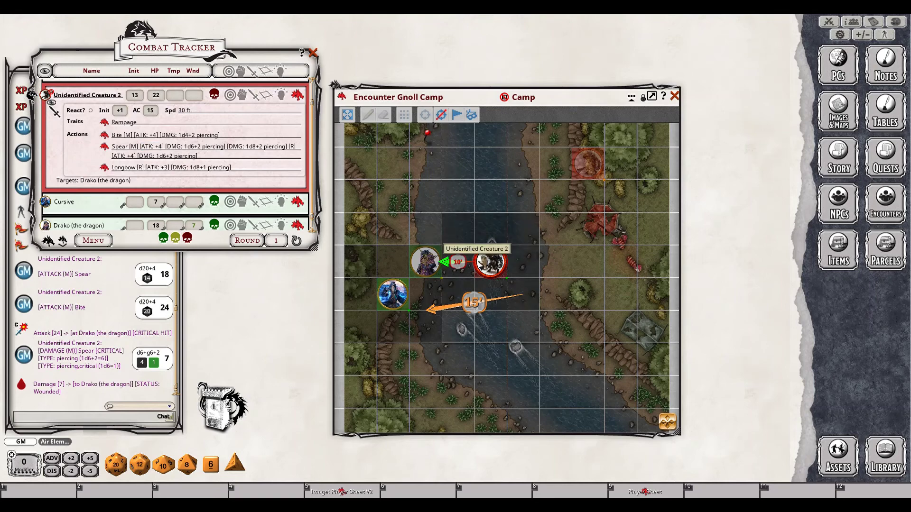
pyautogui.click(441, 120)
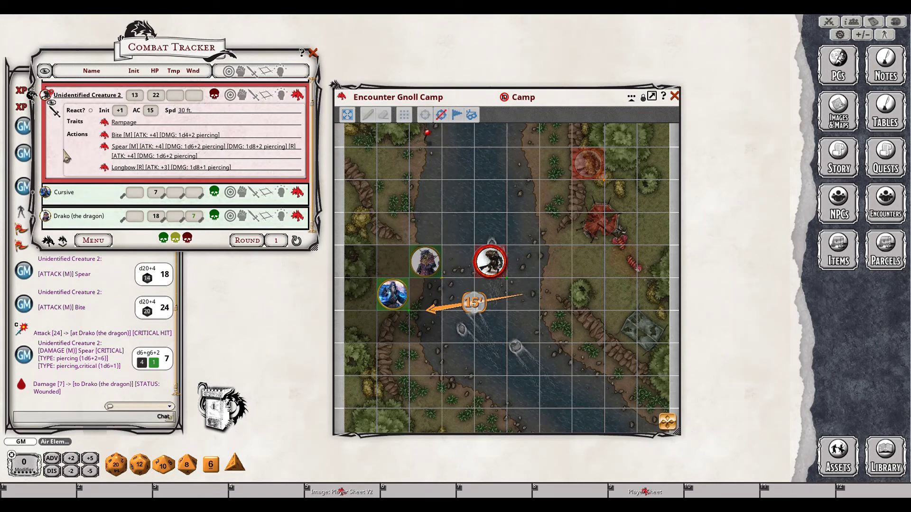
# Advance the combat tracker through Cursive's and Drako's turns to Unidentified Creature 1 in round 2.
pyautogui.click(63, 241)
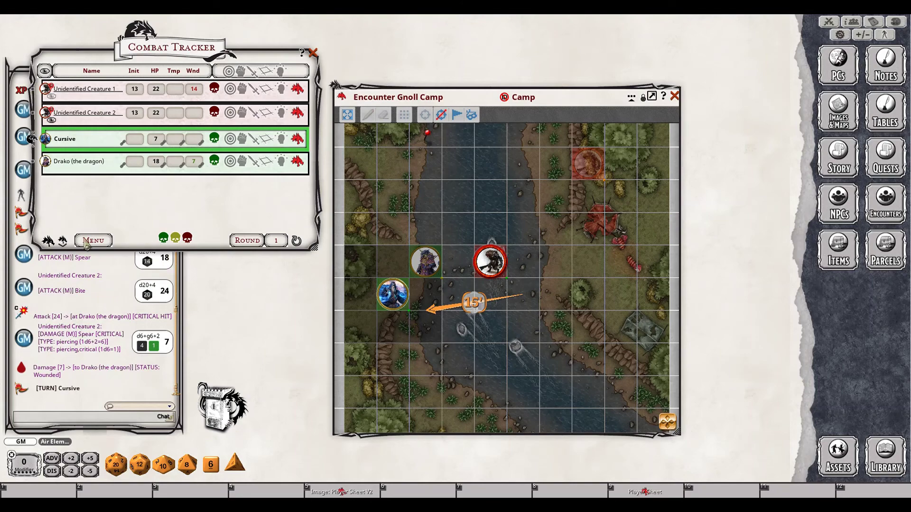
pyautogui.click(63, 241)
pyautogui.click(64, 241)
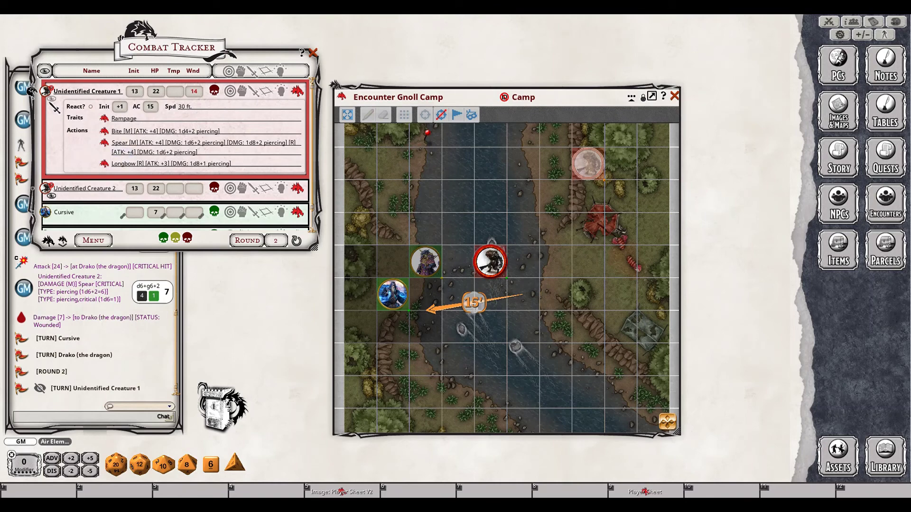
# Set the combat option Turn: Skip hidden actor to On in the game options.
pyautogui.click(839, 35)
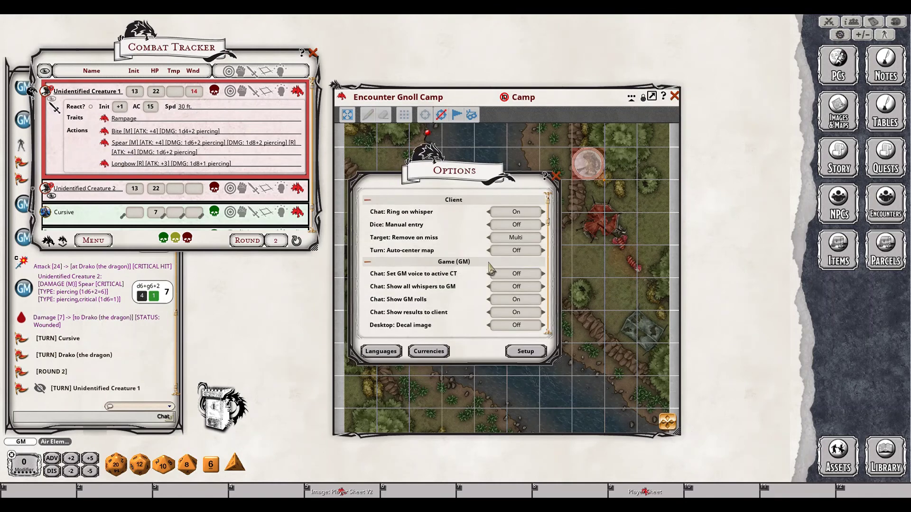
pyautogui.scroll(-1, 458, 248)
pyautogui.scroll(-3, 459, 247)
pyautogui.moveTo(488, 364); pyautogui.dragTo(507, 455)
pyautogui.scroll(-2, 458, 319)
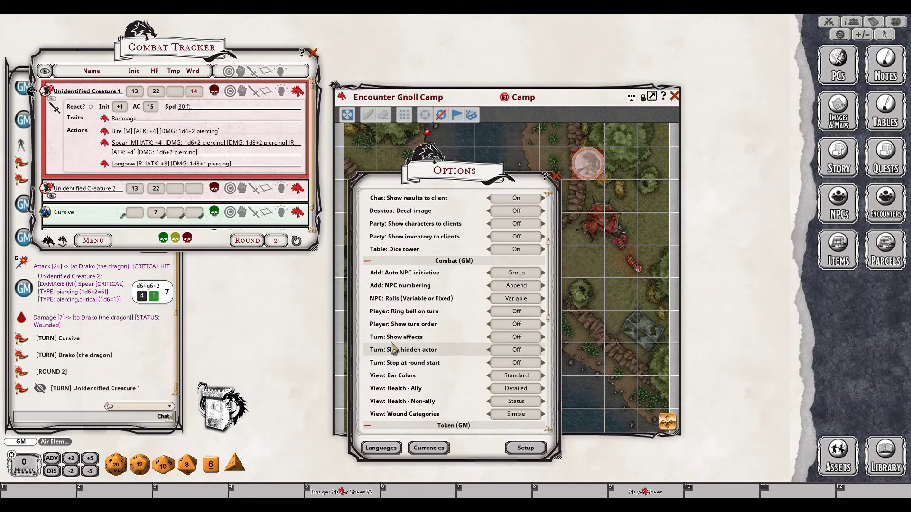
pyautogui.click(506, 351)
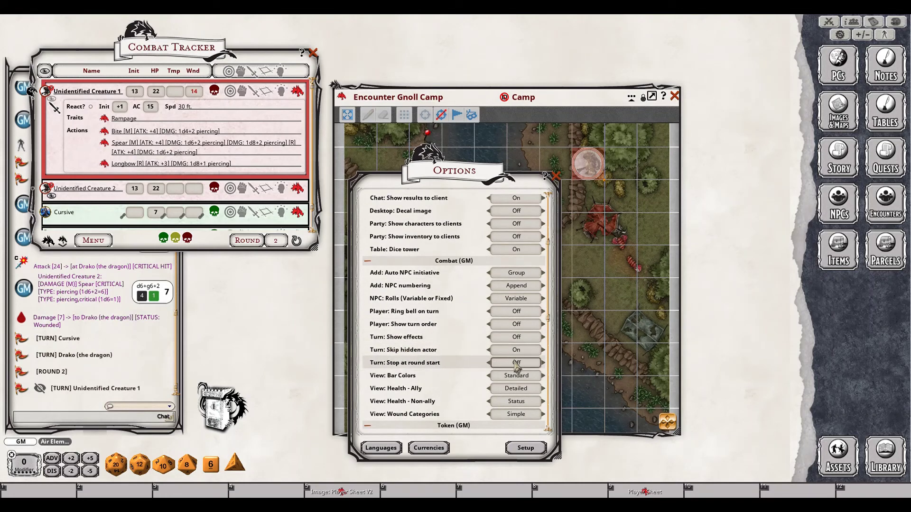
pyautogui.click(556, 177)
# Advance the combat turns through round 2 to Unidentified Creature 2's turn in round 3.
pyautogui.click(63, 242)
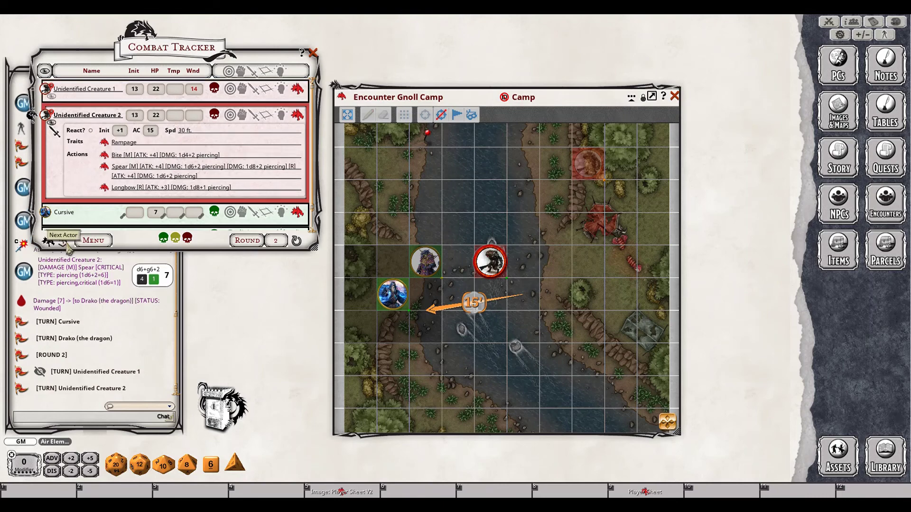
pyautogui.click(62, 242)
pyautogui.click(63, 242)
pyautogui.click(63, 242)
pyautogui.click(62, 242)
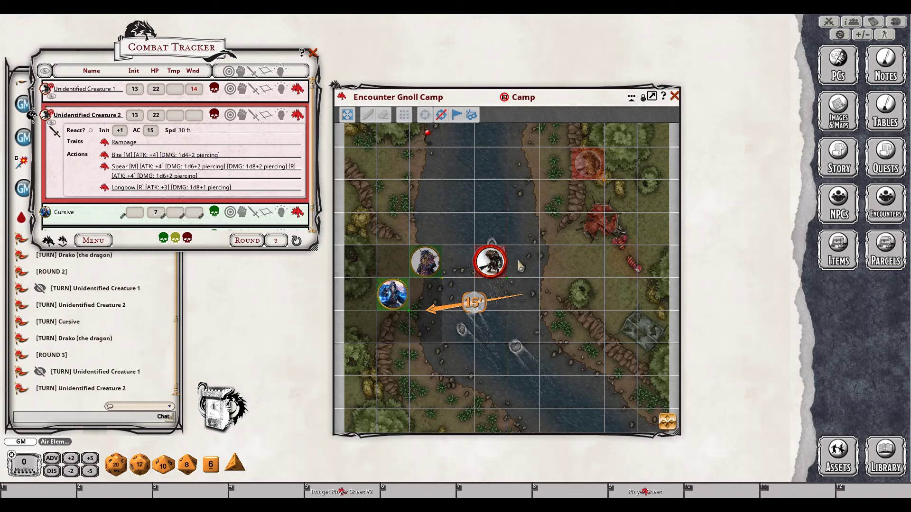
# Move Unidentified Creature 2's token across to the river's east bank and advance the turn to Cursive.
pyautogui.moveTo(493, 263); pyautogui.dragTo(634, 304)
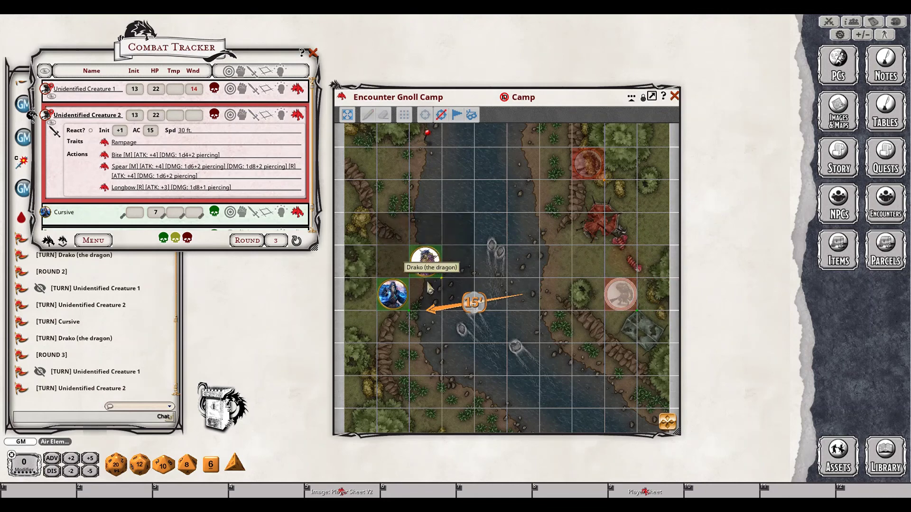
pyautogui.click(64, 242)
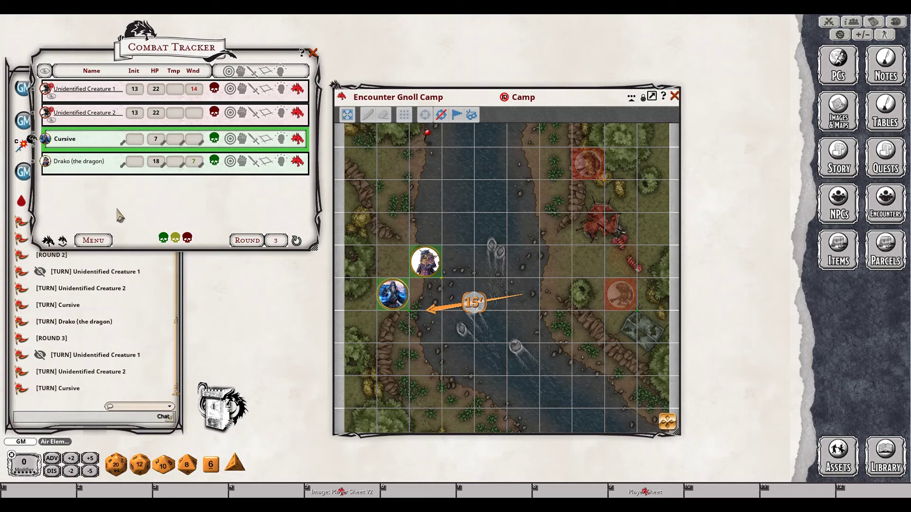
# Toggle the visibility of all non-party combatants so both creatures show on the Camp map, and close the map.
pyautogui.click(45, 71)
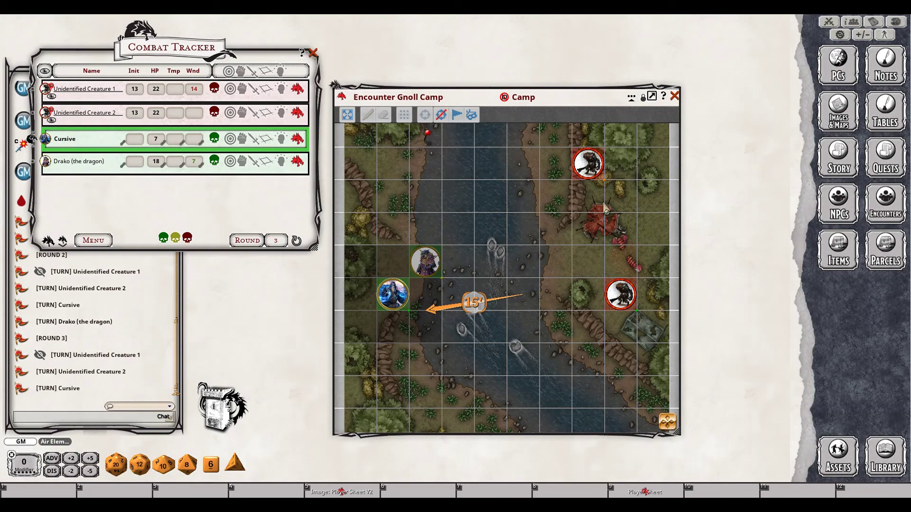
pyautogui.click(674, 96)
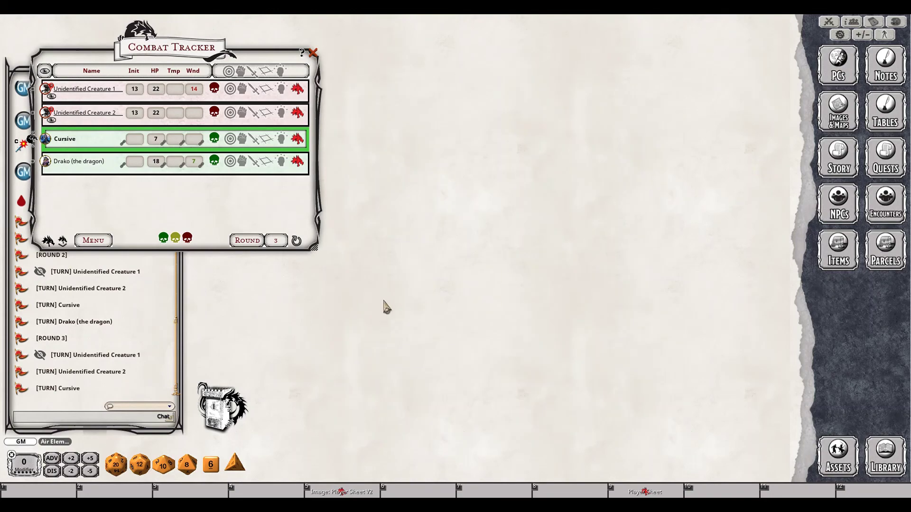
# Open the Party Sheet and look through its Order, Inventory, XP and Main pages.
pyautogui.click(853, 21)
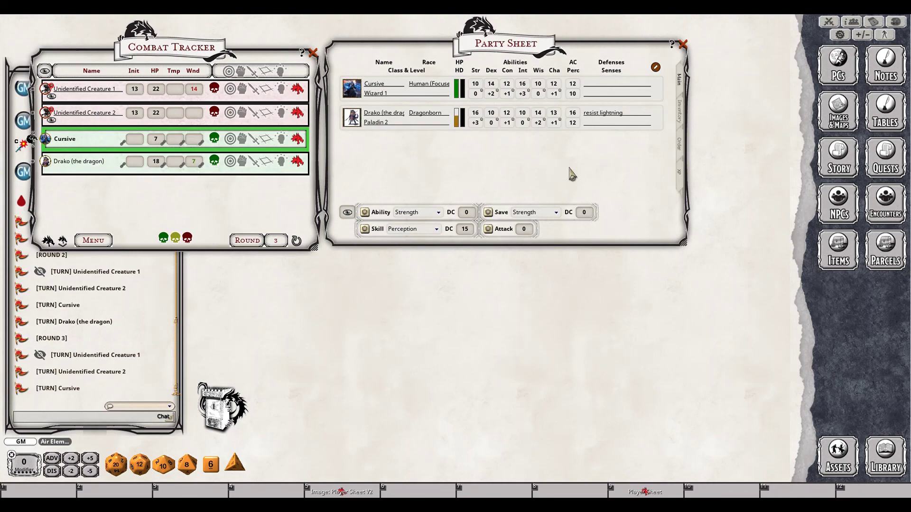
pyautogui.click(685, 147)
pyautogui.click(683, 118)
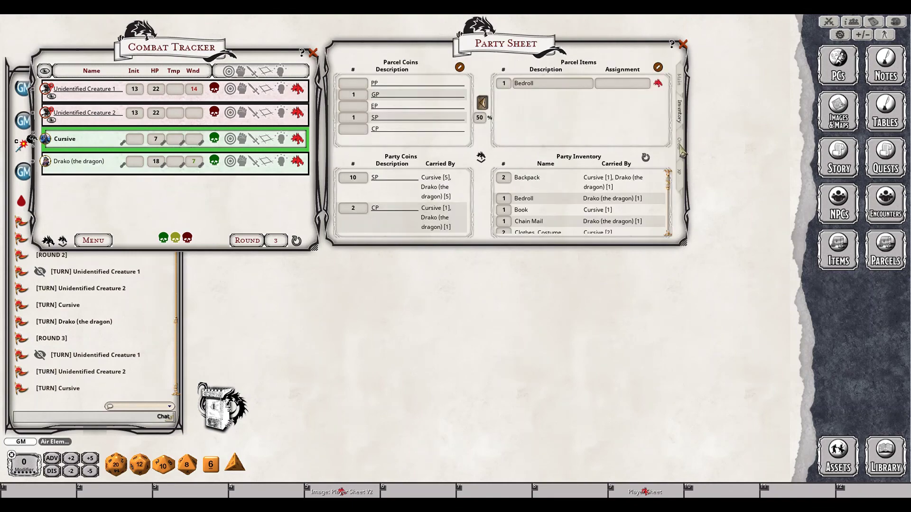
pyautogui.click(682, 183)
pyautogui.click(684, 82)
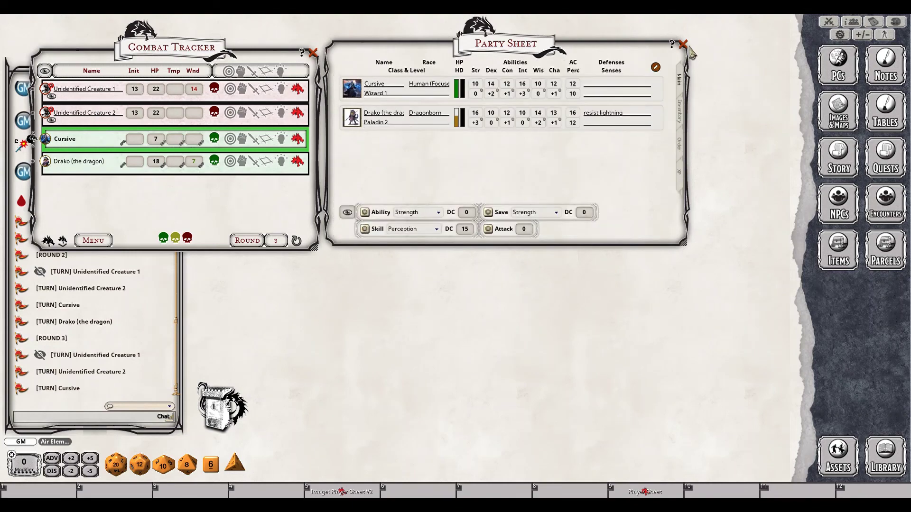
# Clear all initiative values and delete both unidentified creatures from the combat tracker.
pyautogui.rightClick(84, 238)
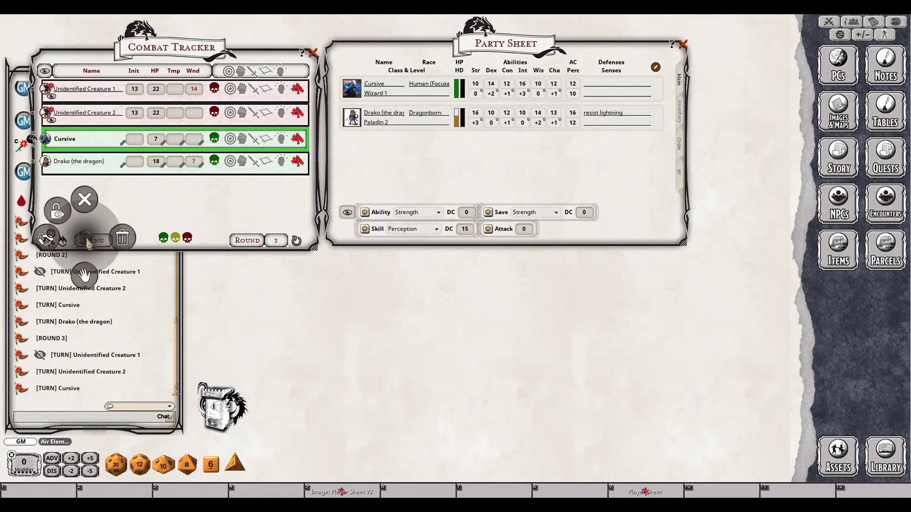
pyautogui.click(41, 240)
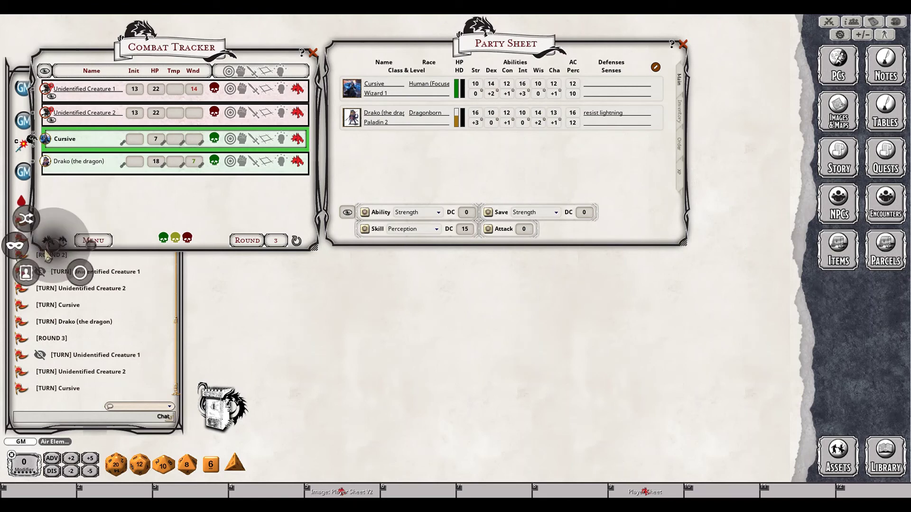
pyautogui.click(79, 275)
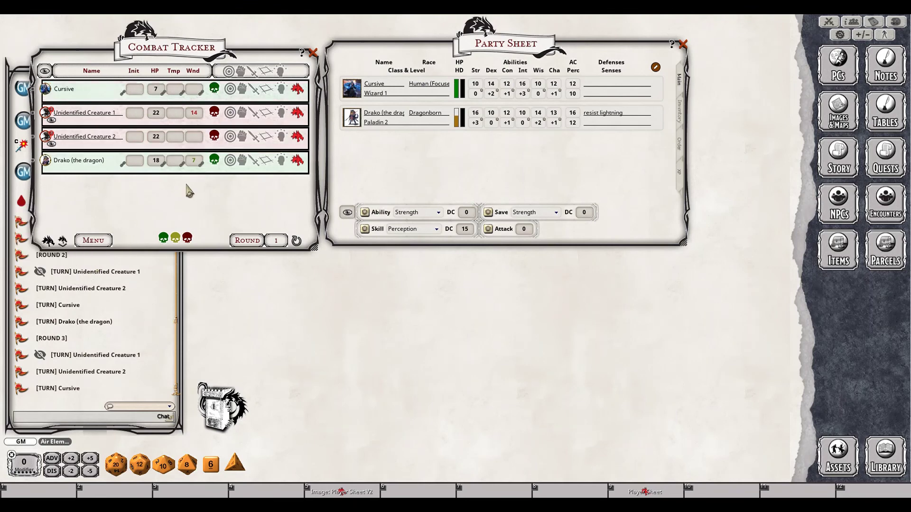
pyautogui.rightClick(93, 240)
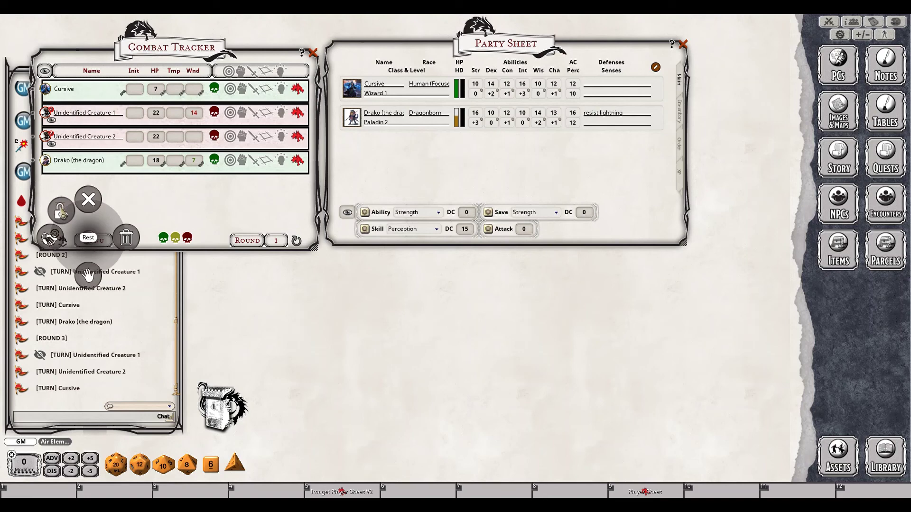
pyautogui.click(127, 236)
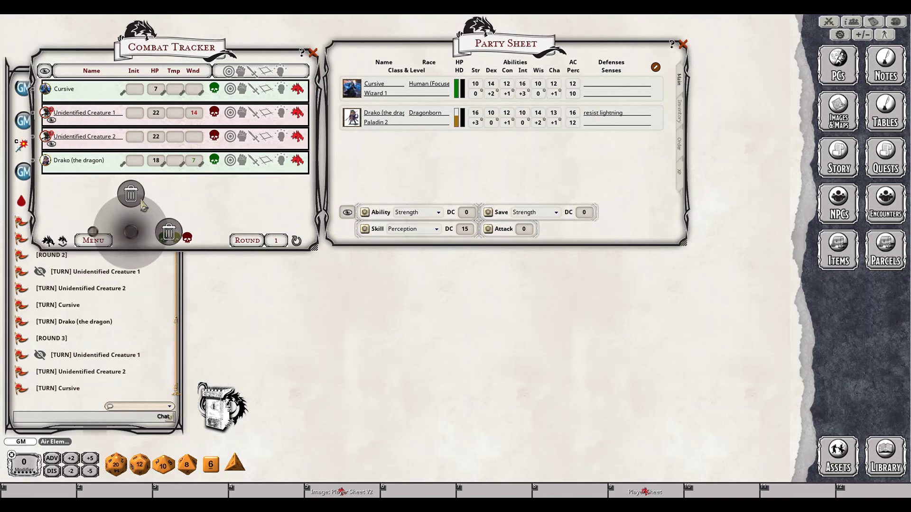
pyautogui.click(131, 195)
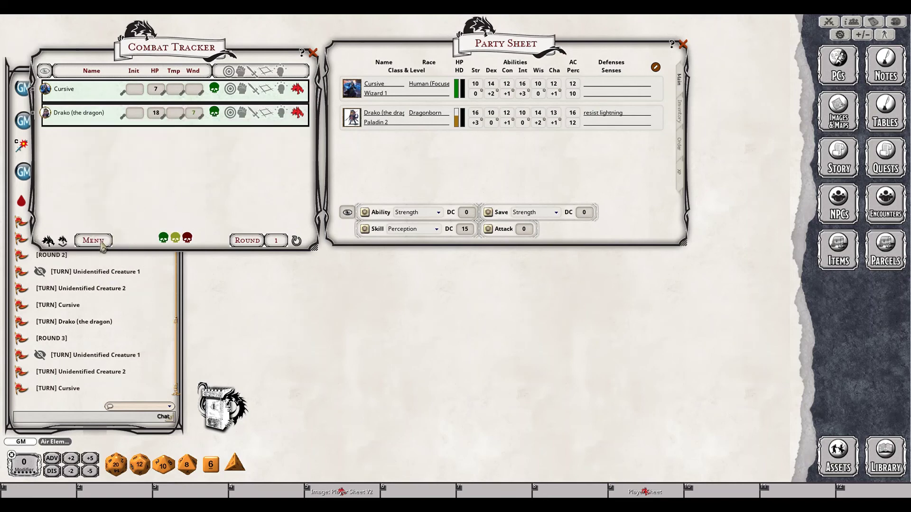
# Open the actions on Cursive's character sheet and mark both 1st-level spell slots as used.
pyautogui.click(49, 242)
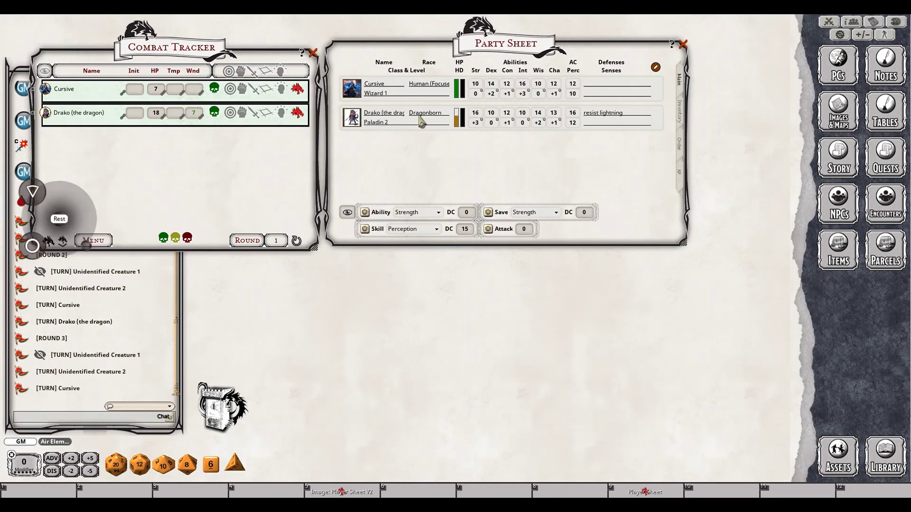
pyautogui.click(354, 95)
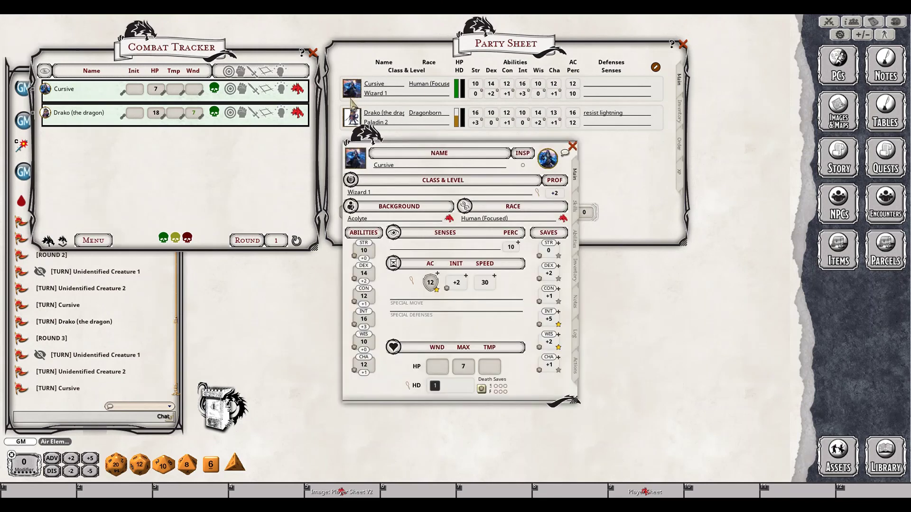
pyautogui.click(576, 367)
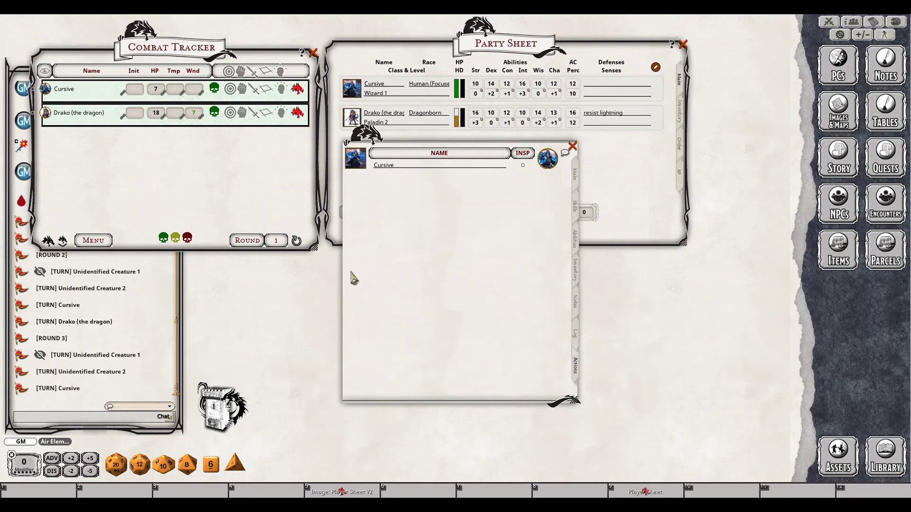
pyautogui.click(400, 234)
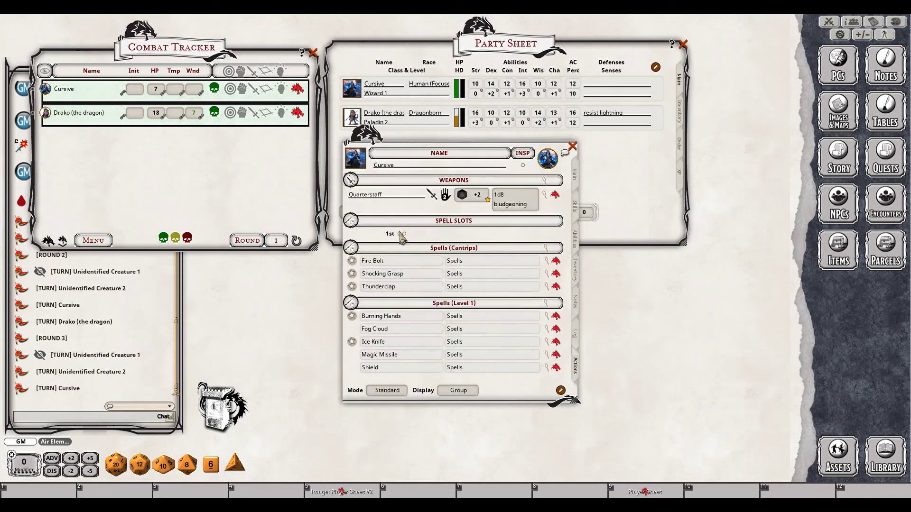
pyautogui.click(405, 233)
# Give the whole party a long rest from the combat tracker and close Cursive's character sheet.
pyautogui.rightClick(89, 241)
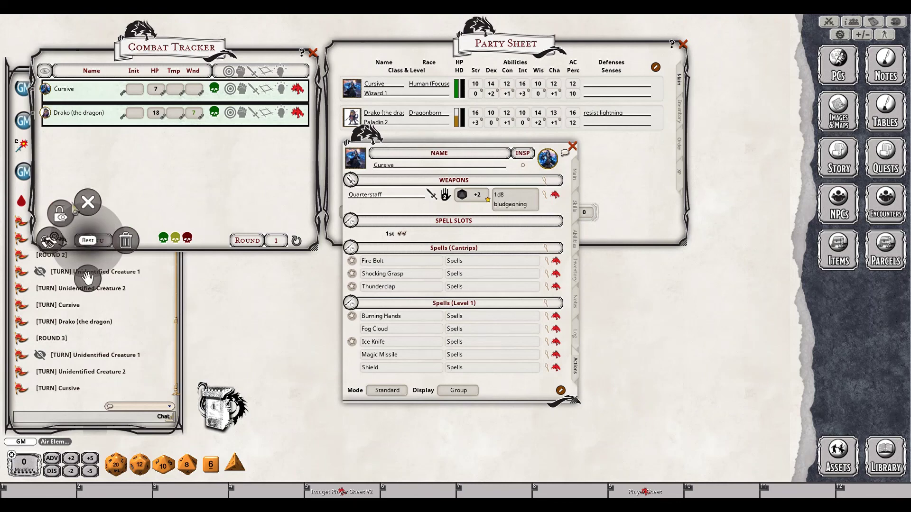
pyautogui.click(49, 241)
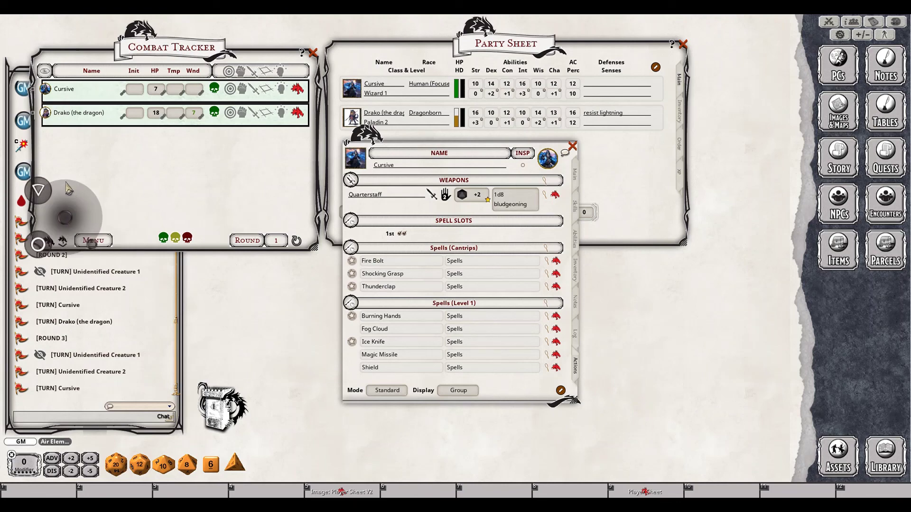
pyautogui.click(42, 251)
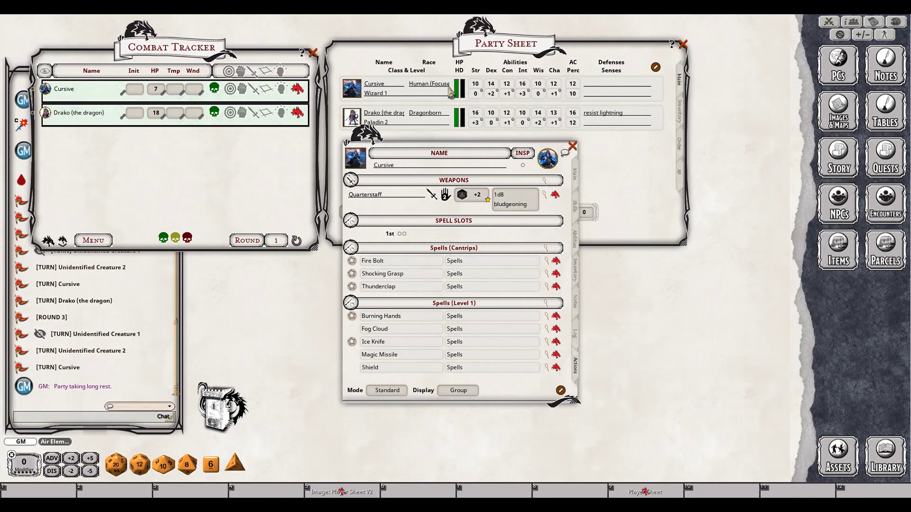
pyautogui.click(573, 146)
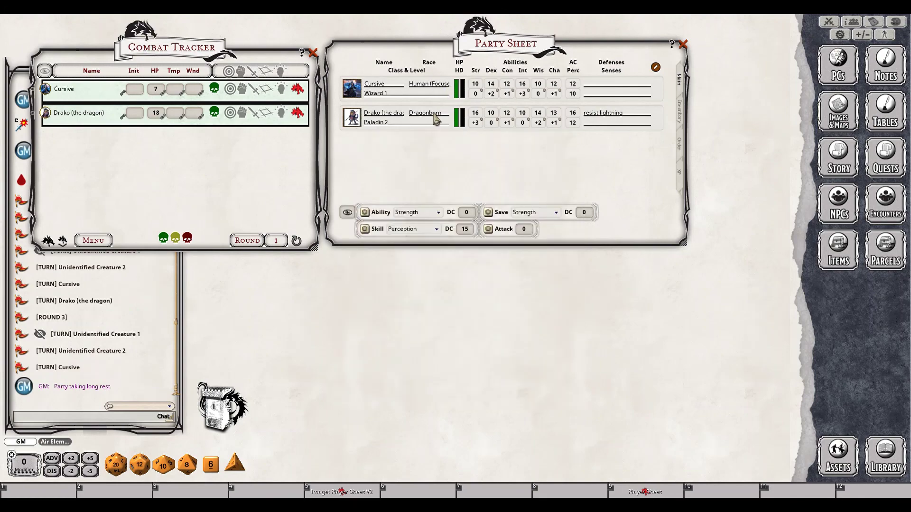
# Open Drako (the dragon)'s character sheet from the Party Sheet, move it clear of the other windows and set his wounds to 11.
pyautogui.click(363, 114)
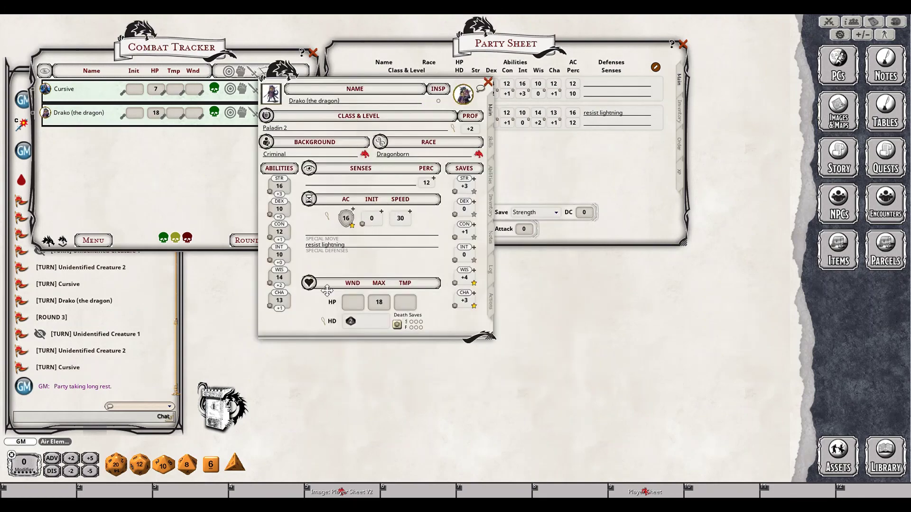
pyautogui.moveTo(327, 290); pyautogui.dragTo(436, 377)
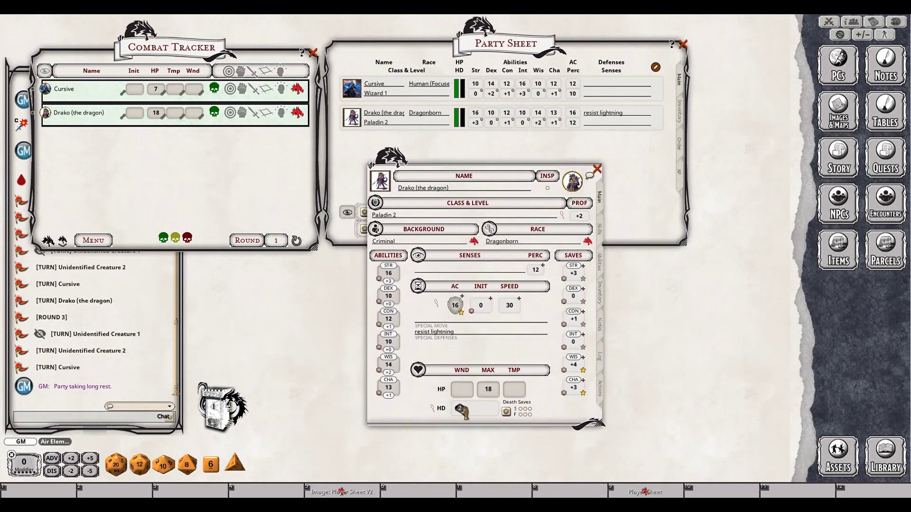
pyautogui.write('11')
# Give the whole party a short rest from the combat tracker and roll both of Drako's Hit Dice for recovery.
pyautogui.rightClick(66, 242)
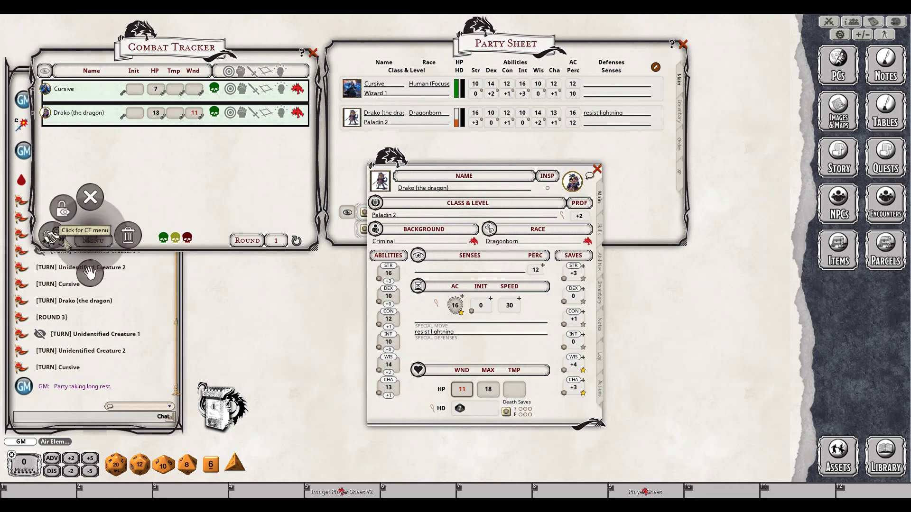
pyautogui.click(63, 208)
pyautogui.click(47, 175)
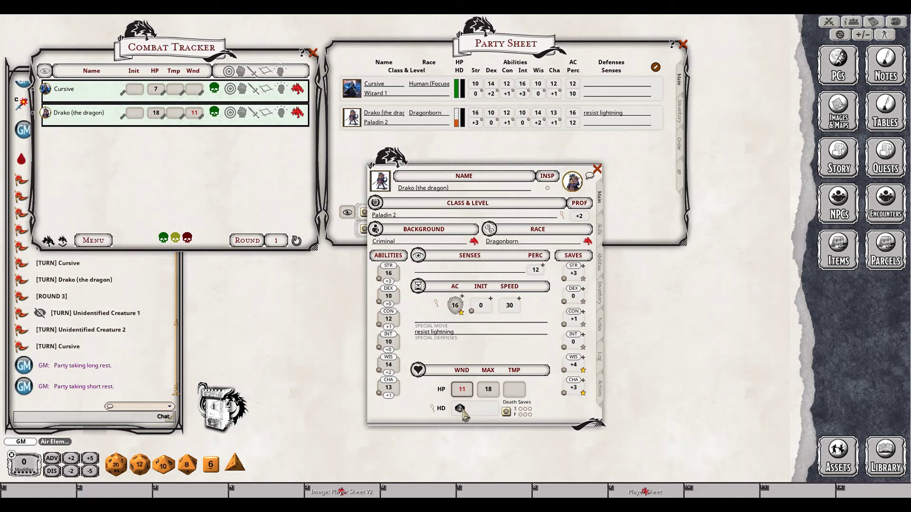
pyautogui.moveTo(459, 409); pyautogui.dragTo(284, 386)
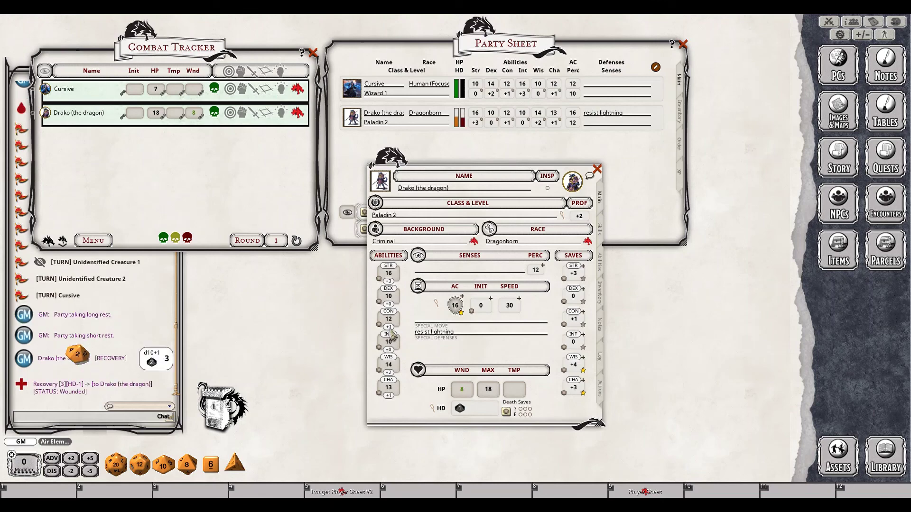
pyautogui.doubleClick(461, 411)
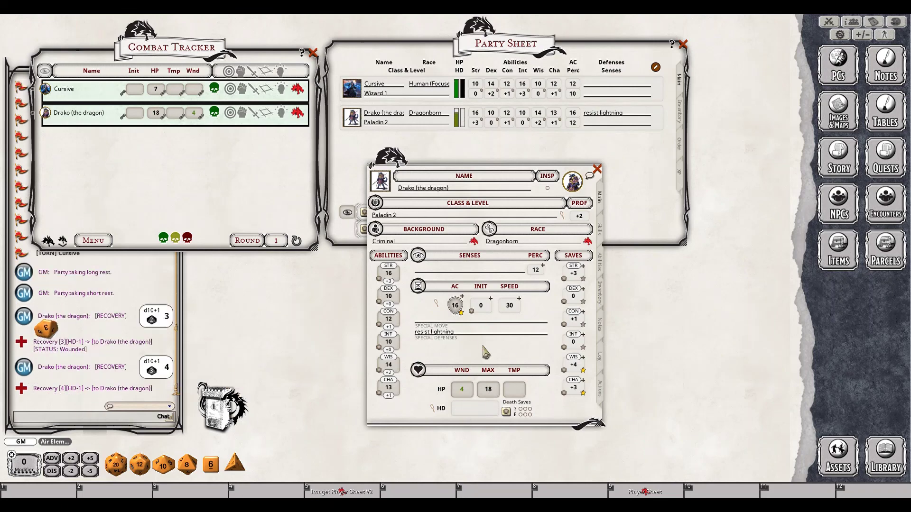
# Give the whole party a long rest from the combat tracker and close Drako's character sheet.
pyautogui.rightClick(106, 244)
pyautogui.click(81, 220)
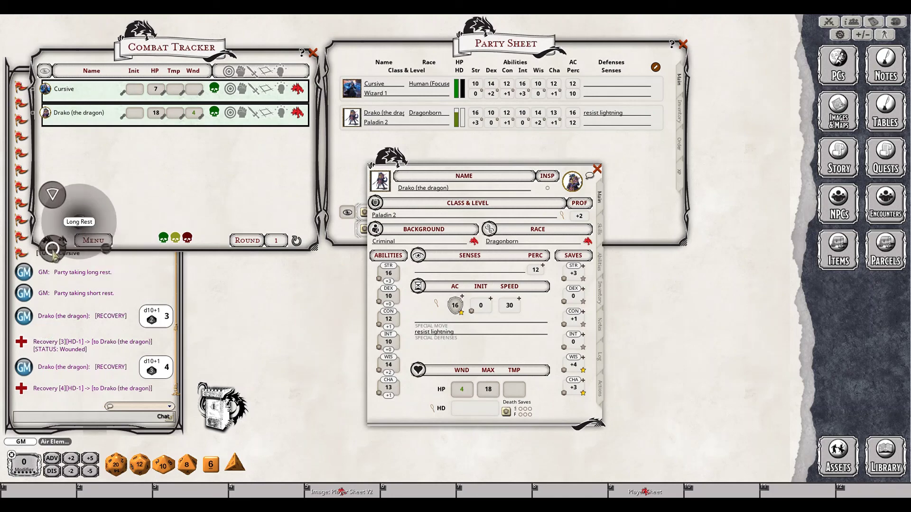
pyautogui.click(53, 254)
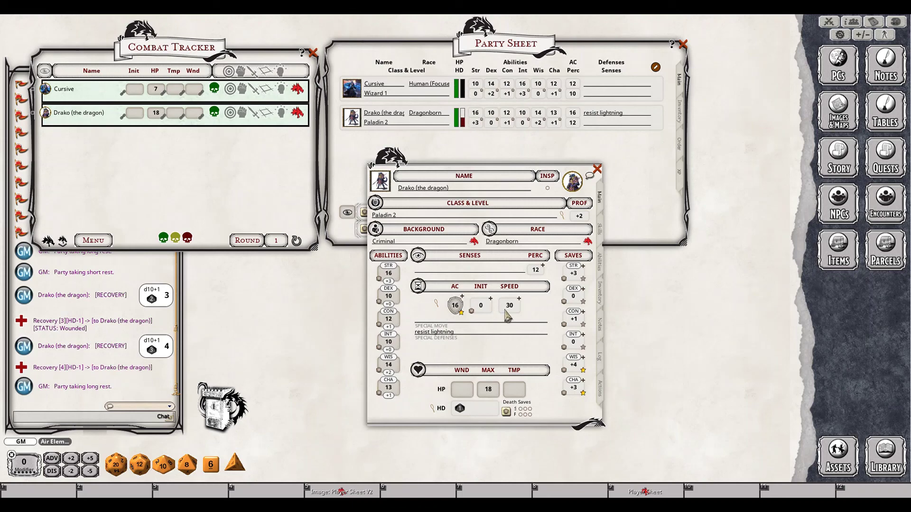
pyautogui.click(598, 169)
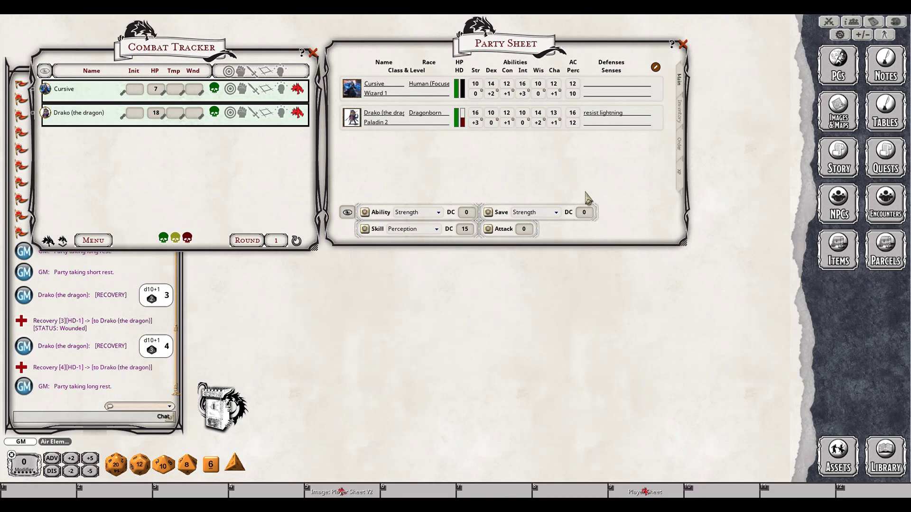